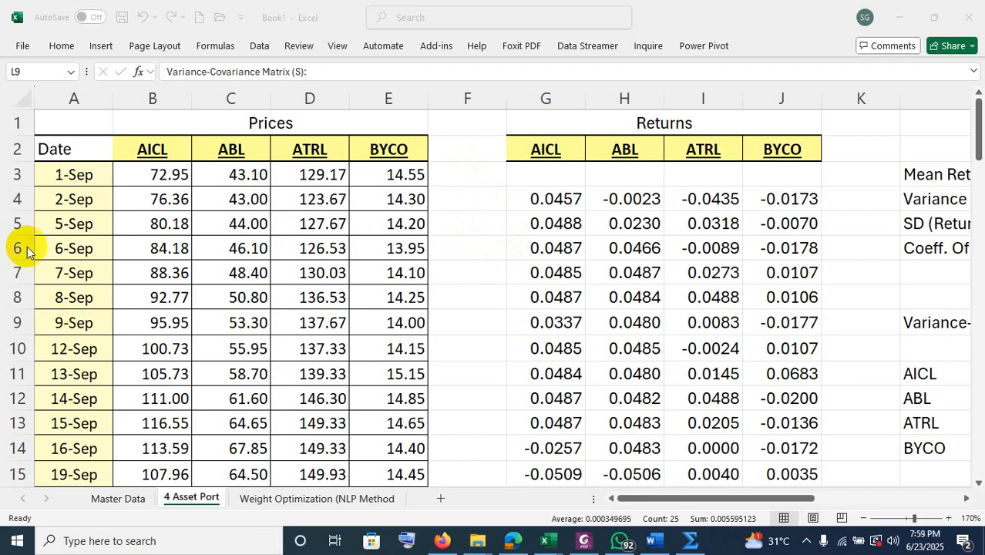
Examine the daily price data and headers of the four assets AICL, ABL, ATRL and BYCO
left_click(153, 149)
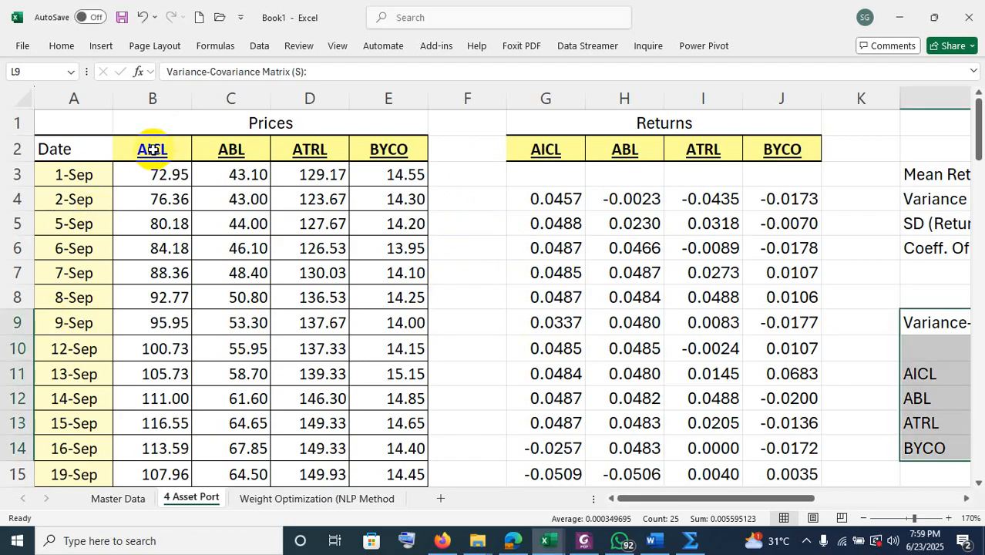
left_click(153, 149)
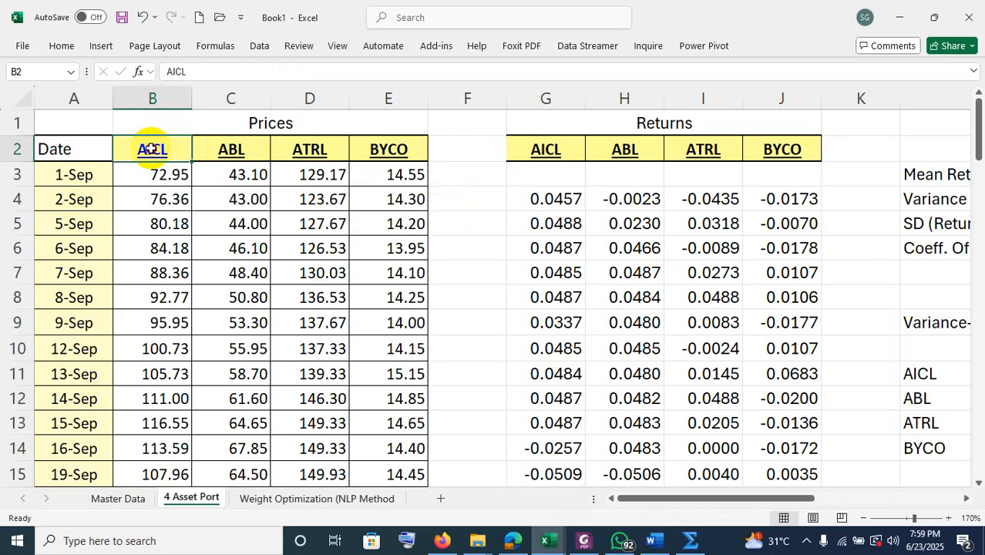
left_click_drag(164, 149, 368, 148)
left_click(163, 173)
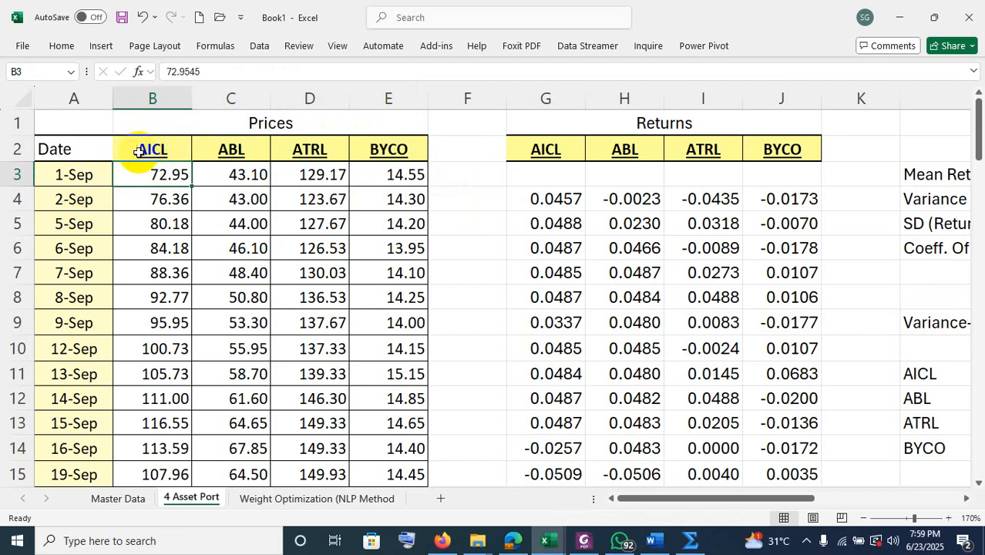
left_click(162, 149)
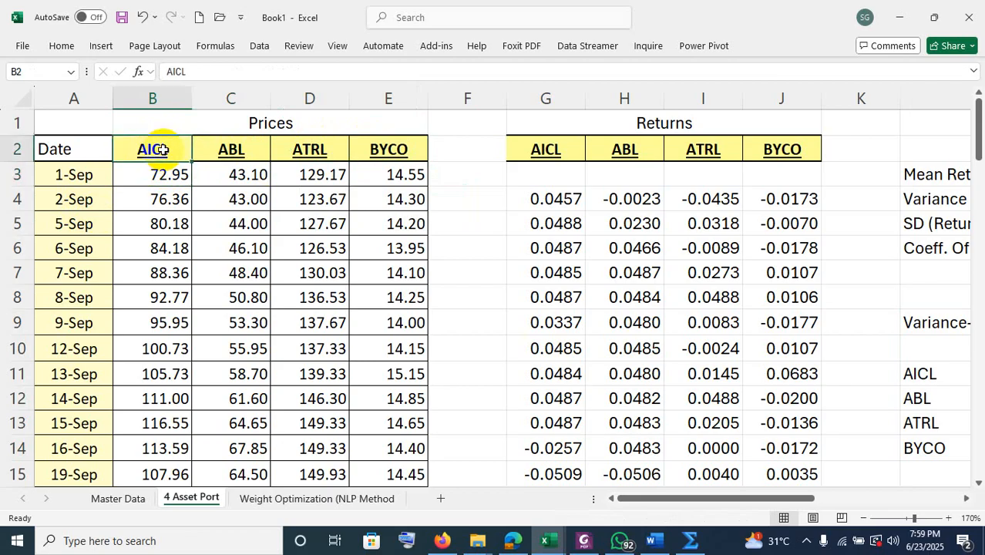
left_click(223, 152)
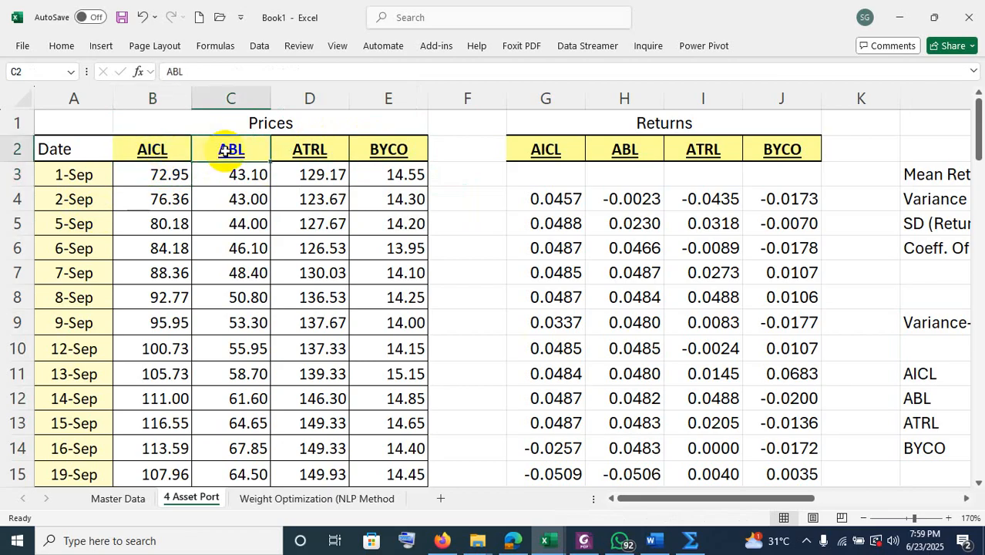
left_click(333, 149)
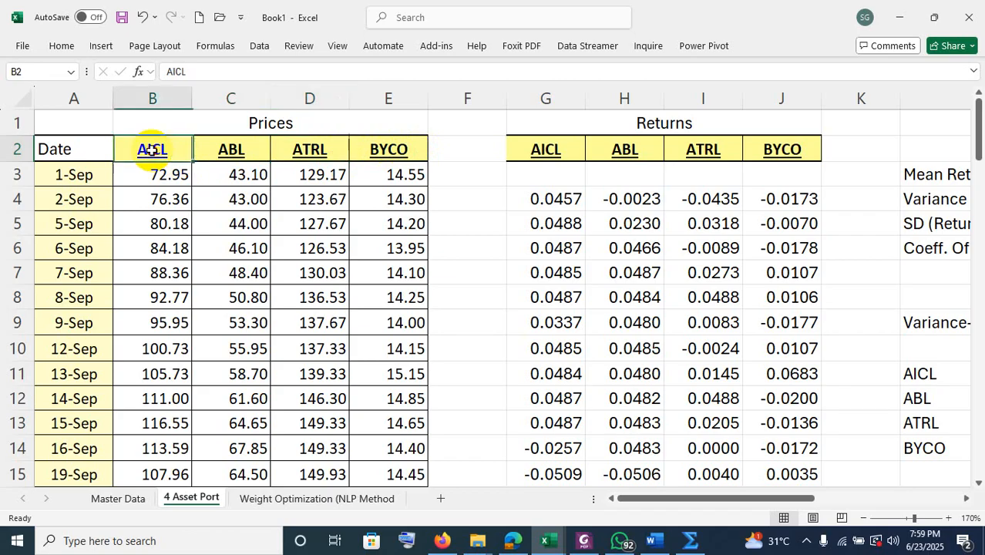
left_click_drag(151, 150, 385, 148)
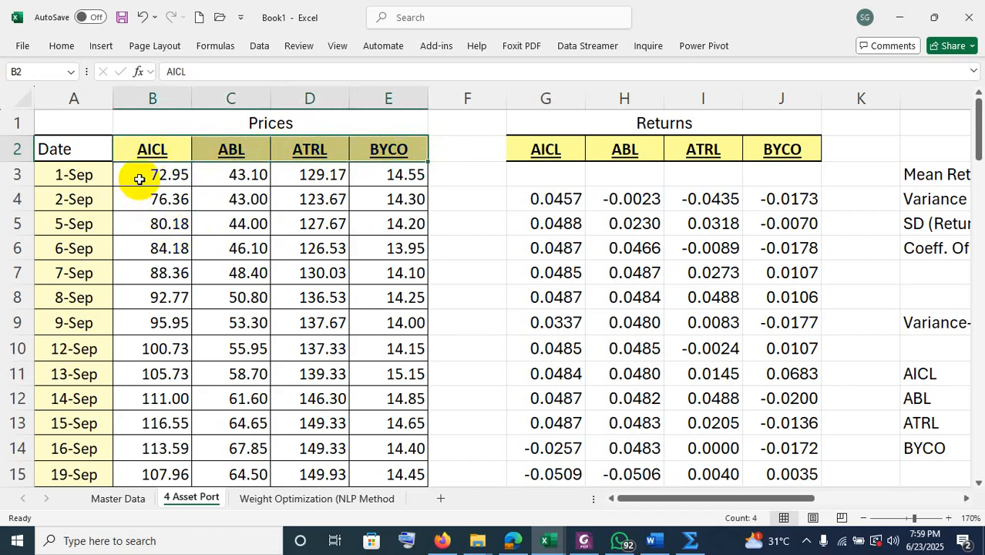
left_click_drag(139, 180, 374, 120)
left_click(400, 236)
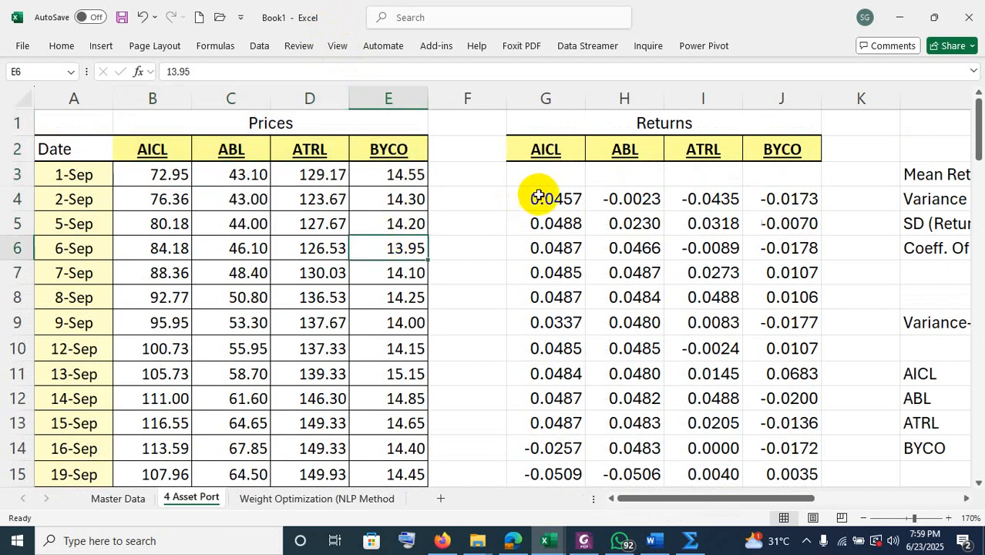
Inspect the return formula in G4 and review the return columns of AICL, ABL, ATRL and BYCO
left_click(561, 201)
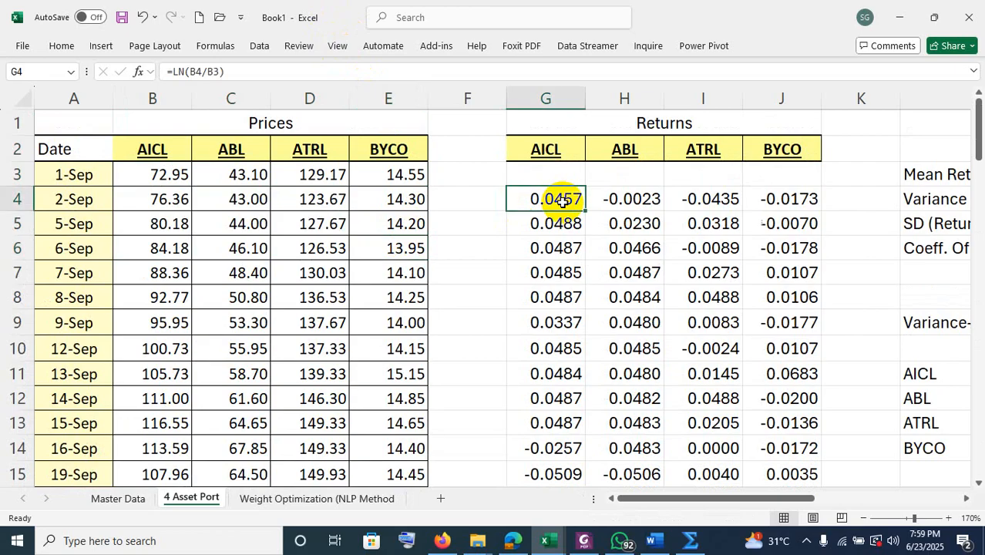
double_click(561, 201)
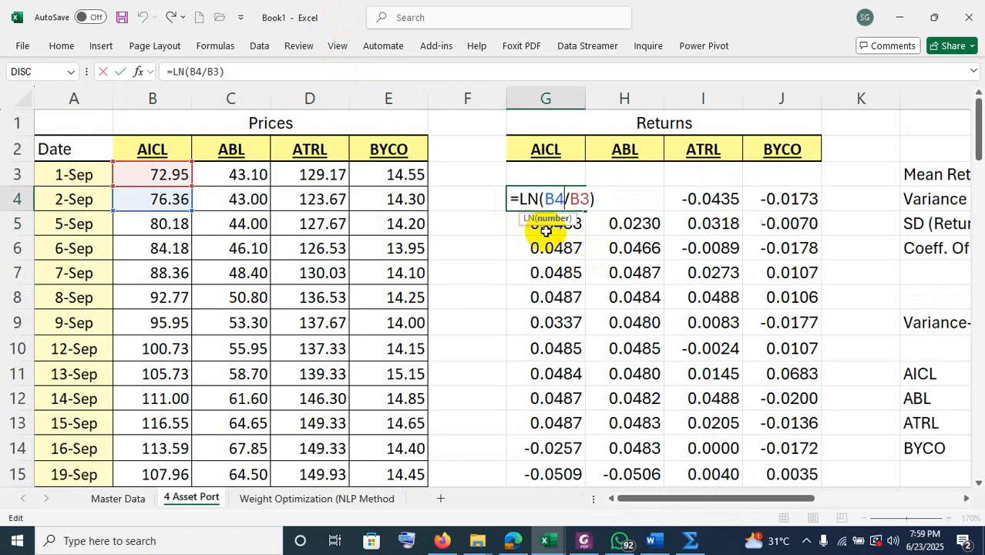
key("Return")
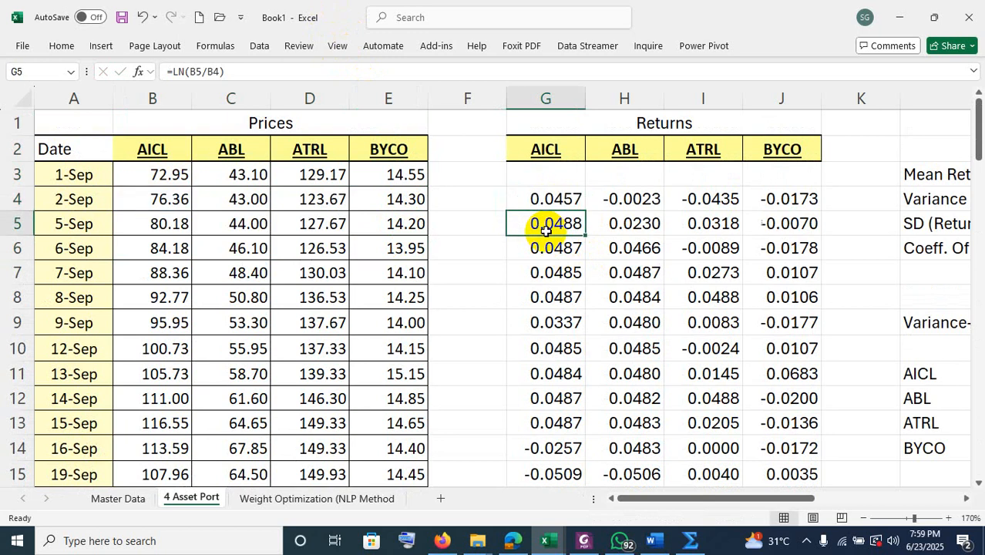
left_click_drag(547, 202, 576, 373)
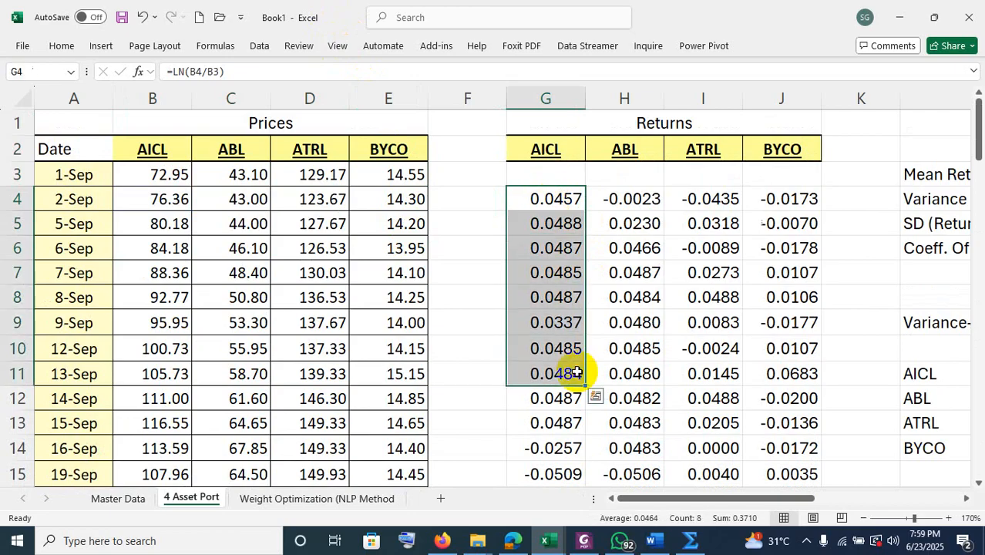
left_click_drag(626, 202, 657, 401)
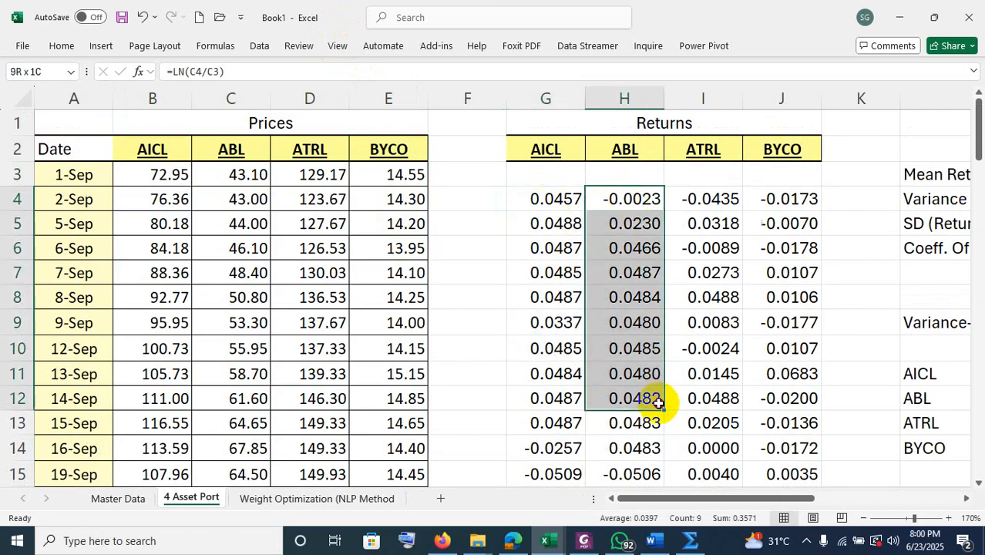
left_click_drag(708, 202, 716, 274)
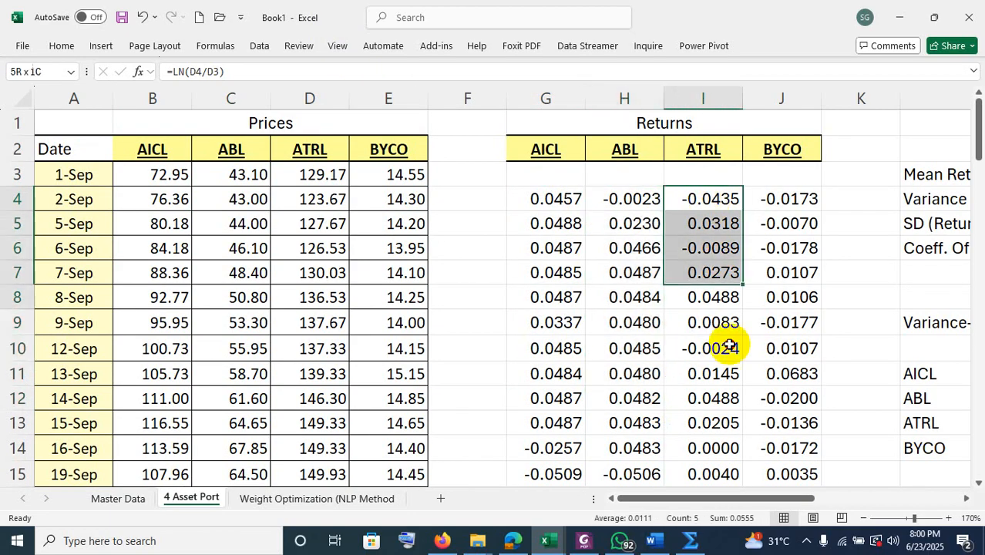
left_click_drag(728, 346, 737, 374)
left_click(790, 189)
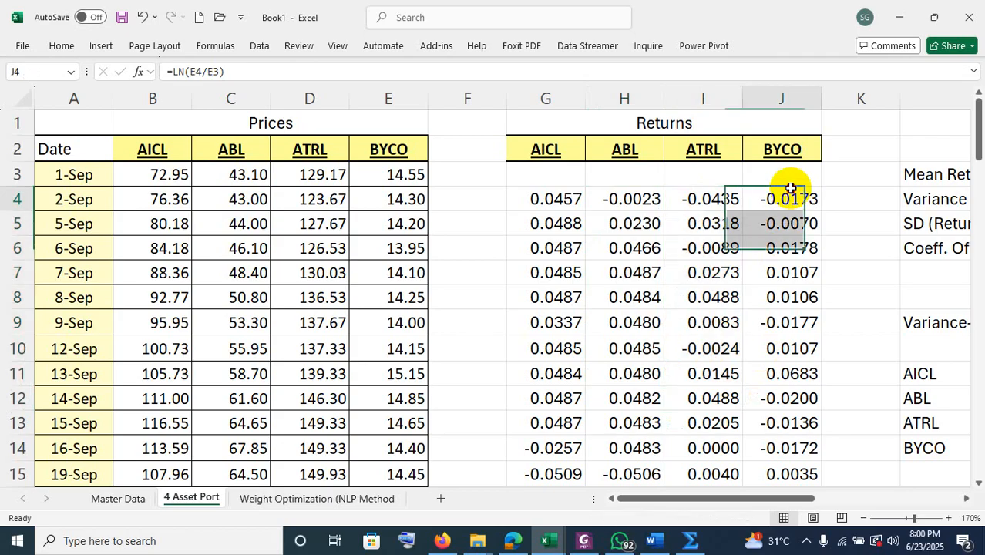
left_click_drag(790, 188, 780, 399)
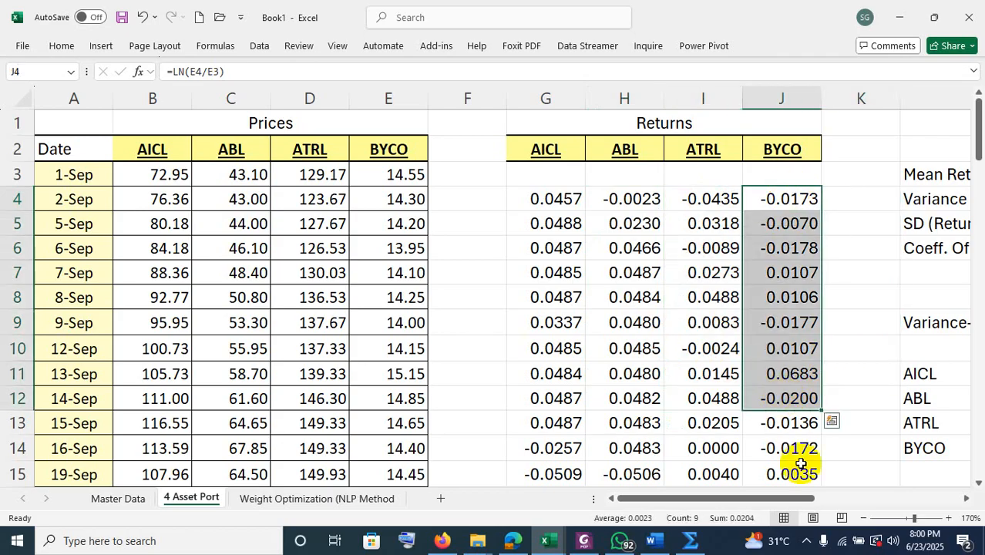
Inspect the formulas behind AICL's mean return, variance and standard deviation in M3 to M5
left_click_drag(779, 502, 904, 483)
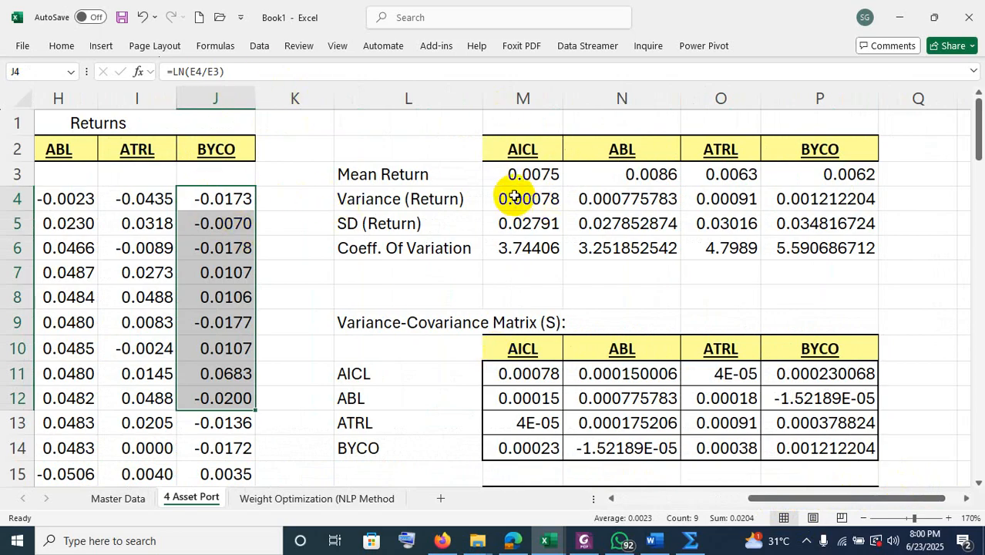
left_click(512, 172)
key("F2")
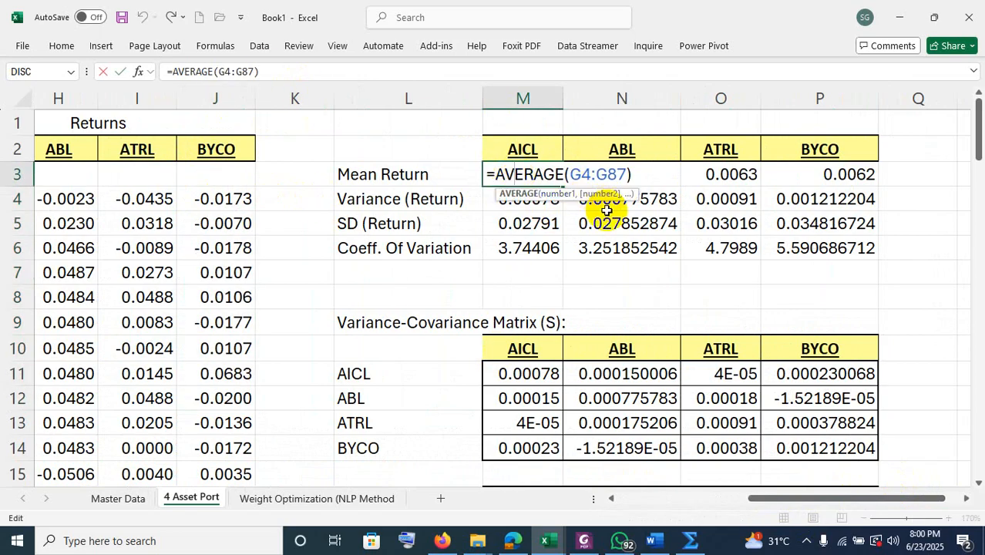
left_click(606, 207)
left_click(606, 214)
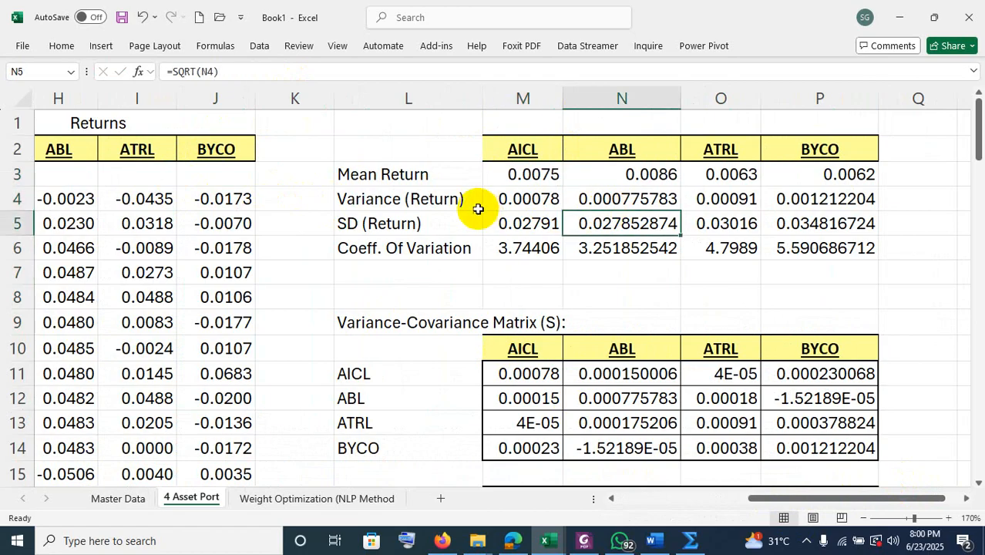
left_click(512, 203)
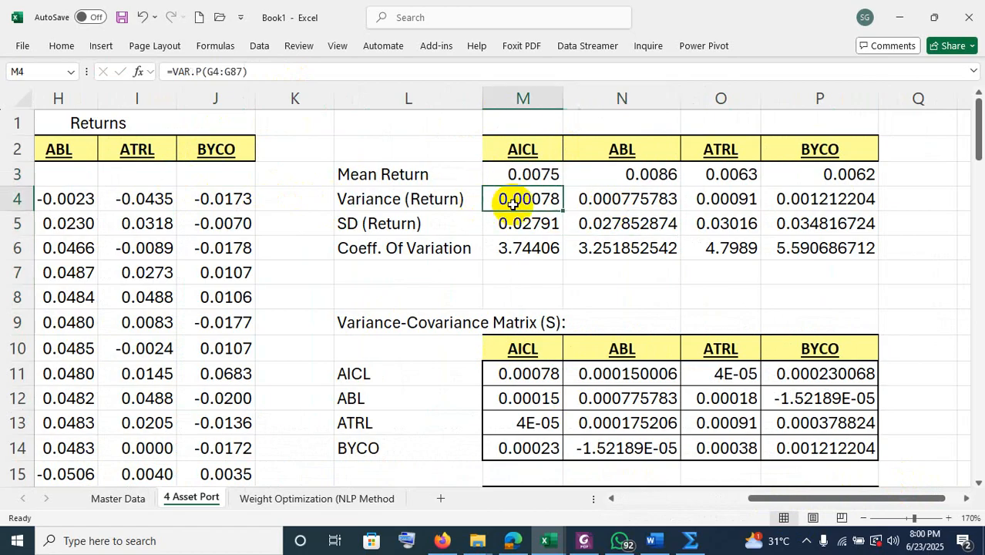
double_click(512, 200)
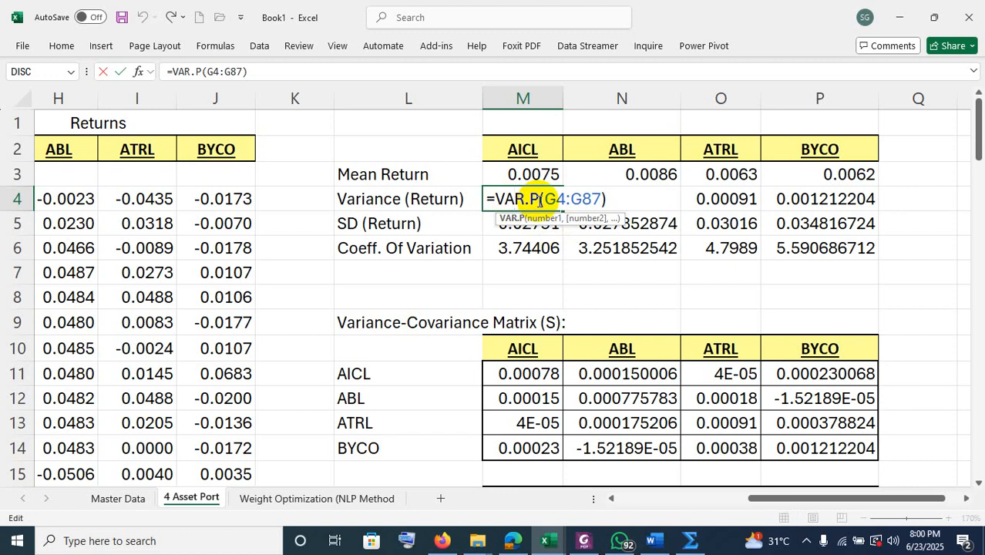
key("Return")
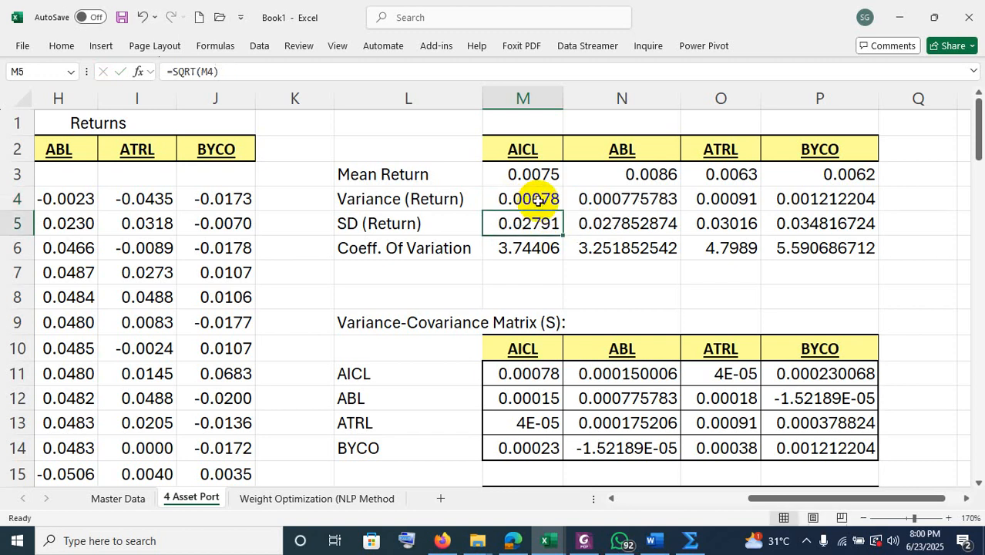
double_click(505, 223)
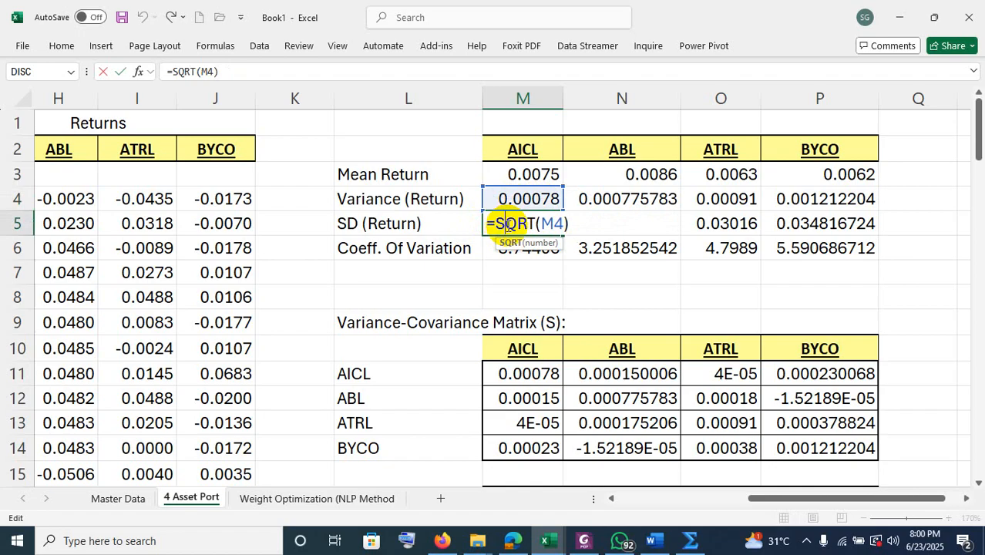
key("Return")
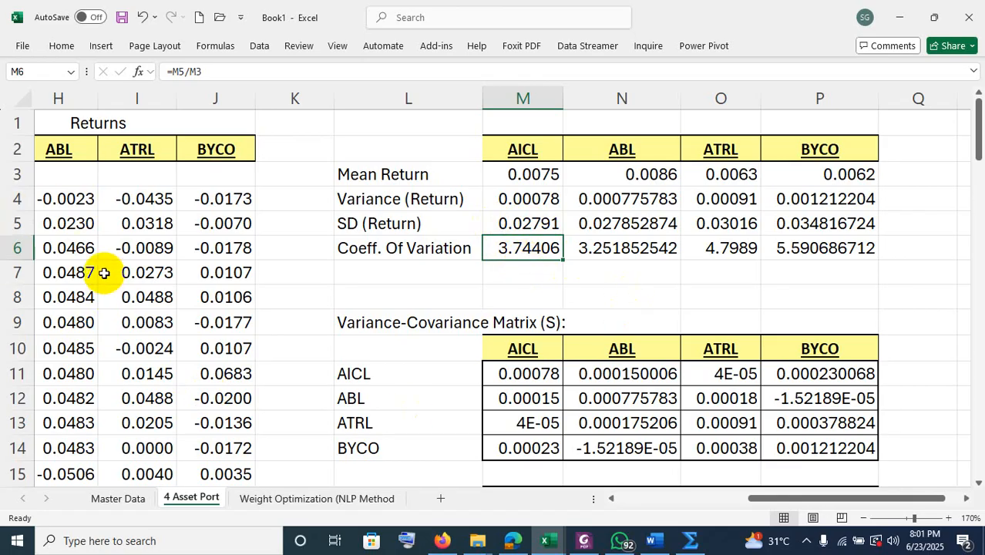
Select the returns block of the four assets from G2 to J12 for review
left_click_drag(48, 148, 191, 165)
left_click(73, 148)
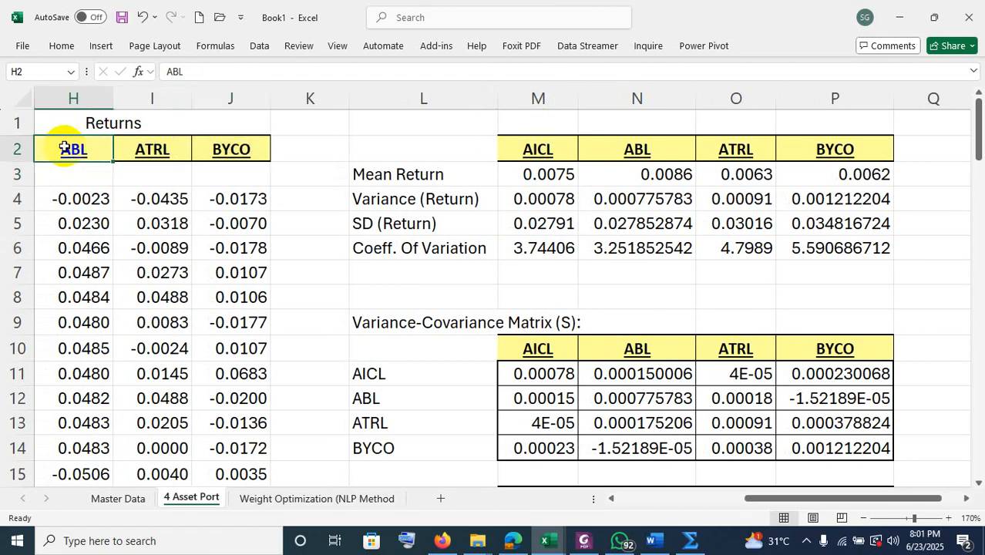
scroll(64, 148, "left", 1)
left_click_drag(59, 147, 285, 397)
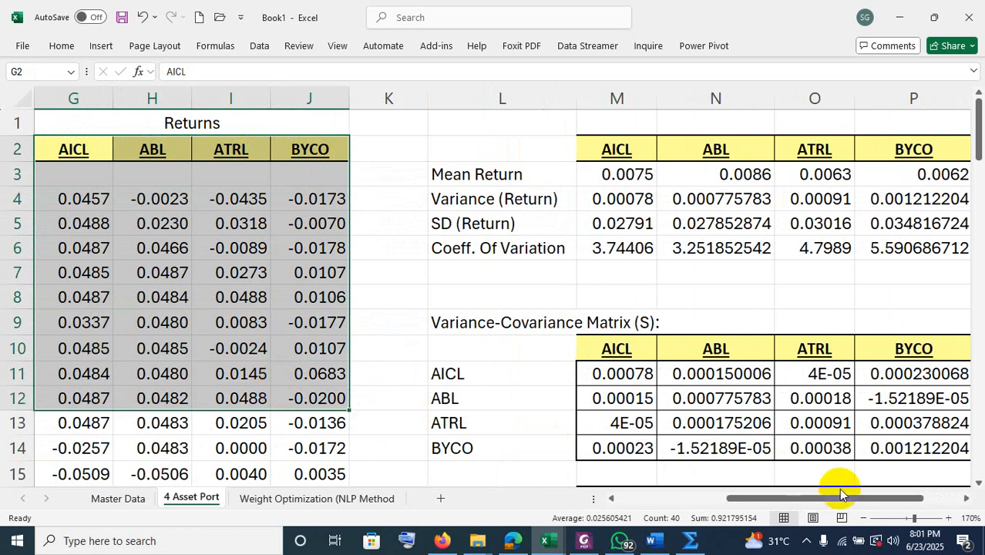
Examine the variance-covariance matrix, its array formula in M11 and its diagonal cells M11, N12, O13 and P14
left_click(966, 498)
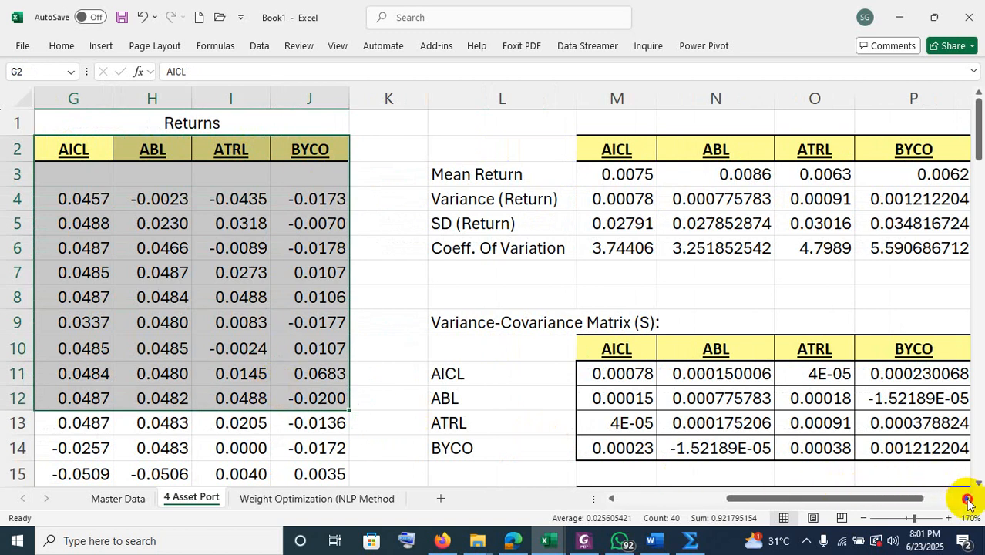
left_click(966, 498)
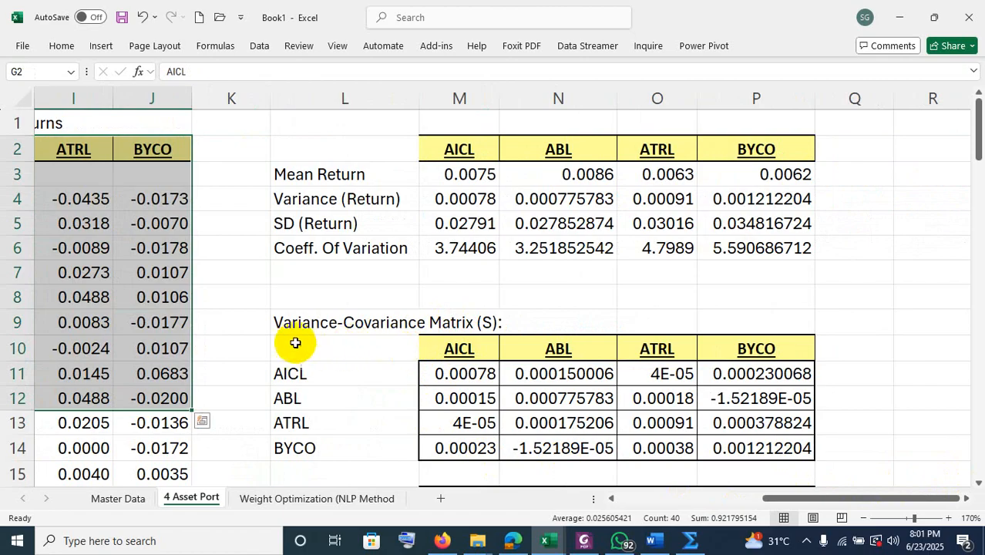
left_click_drag(289, 322, 762, 447)
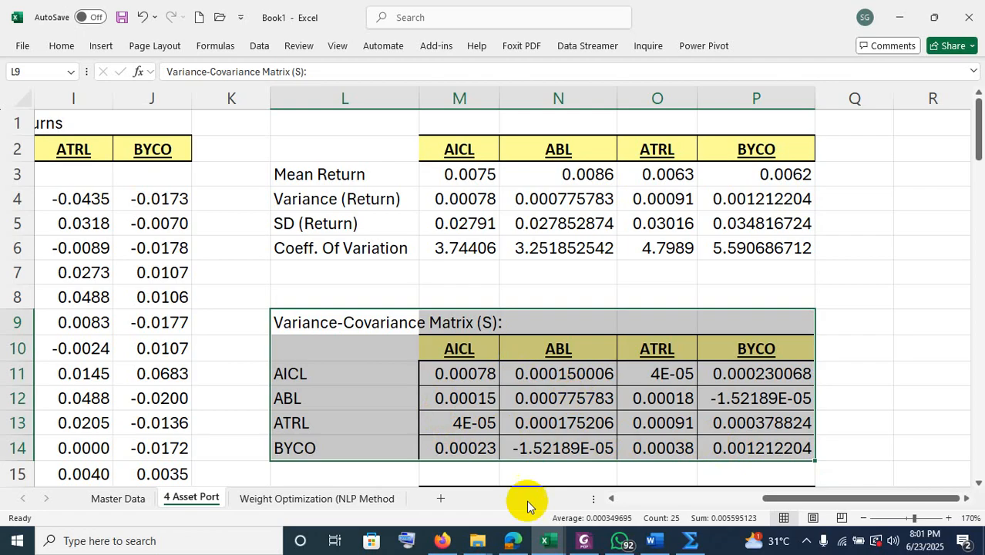
left_click_drag(464, 373, 774, 455)
left_click(472, 382)
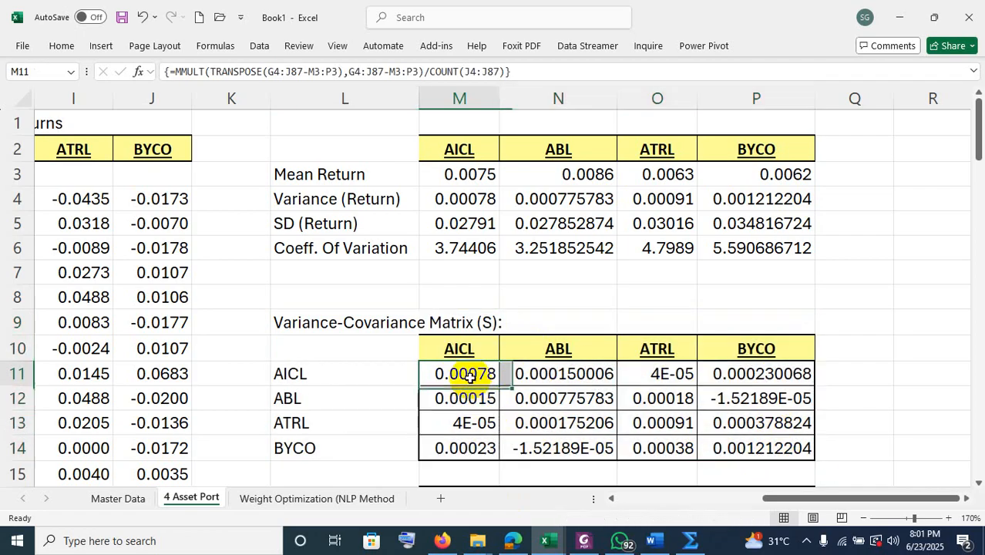
left_click(534, 401, "ctrl")
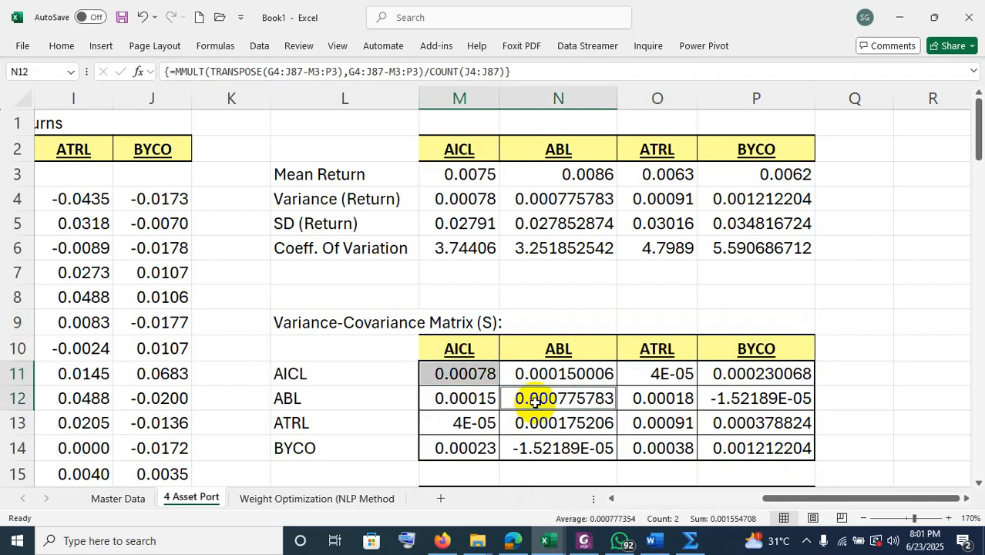
left_click(637, 420, "ctrl")
left_click(763, 451, "ctrl")
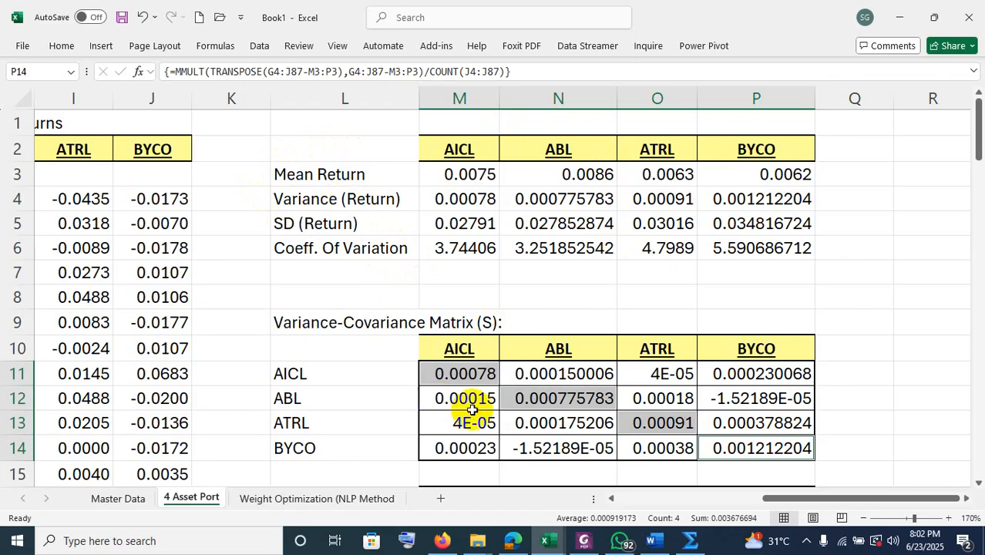
Switch to the Word document and review the model's decision variables, objective function and constraints
left_click(654, 541)
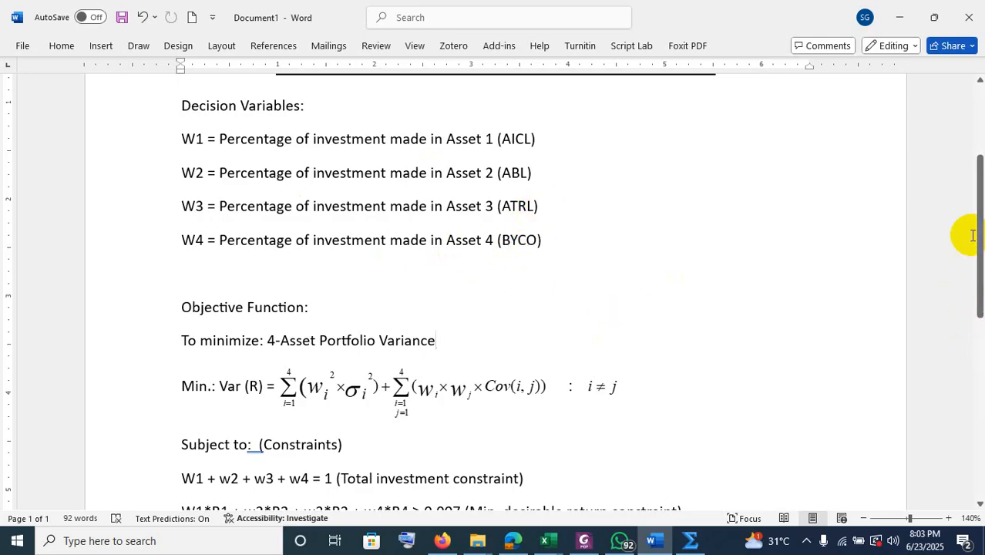
left_click_drag(971, 223, 974, 280)
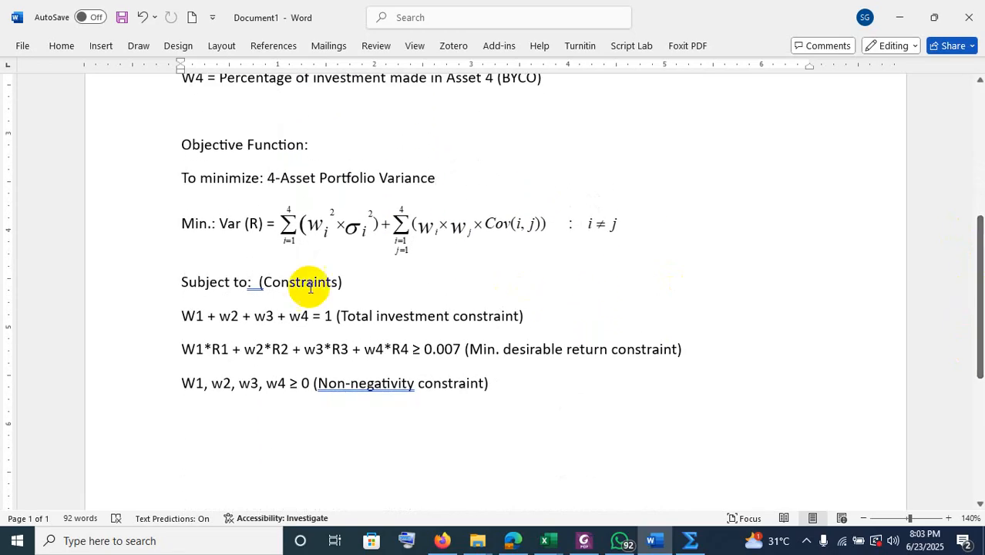
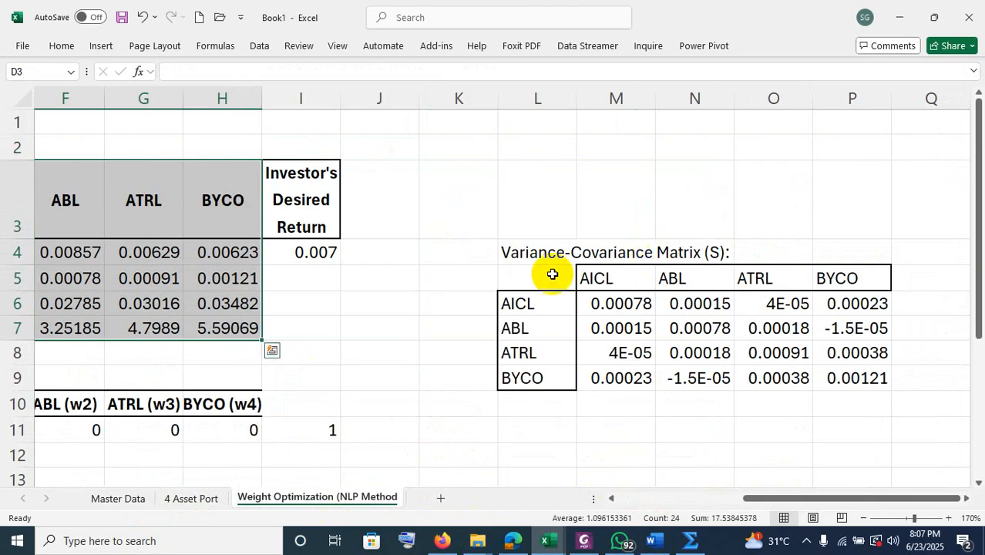
Select the variance-covariance matrix L4 to P9 on the weight optimization sheet and compare it with the one on 4 Asset Port
left_click_drag(526, 253, 840, 372)
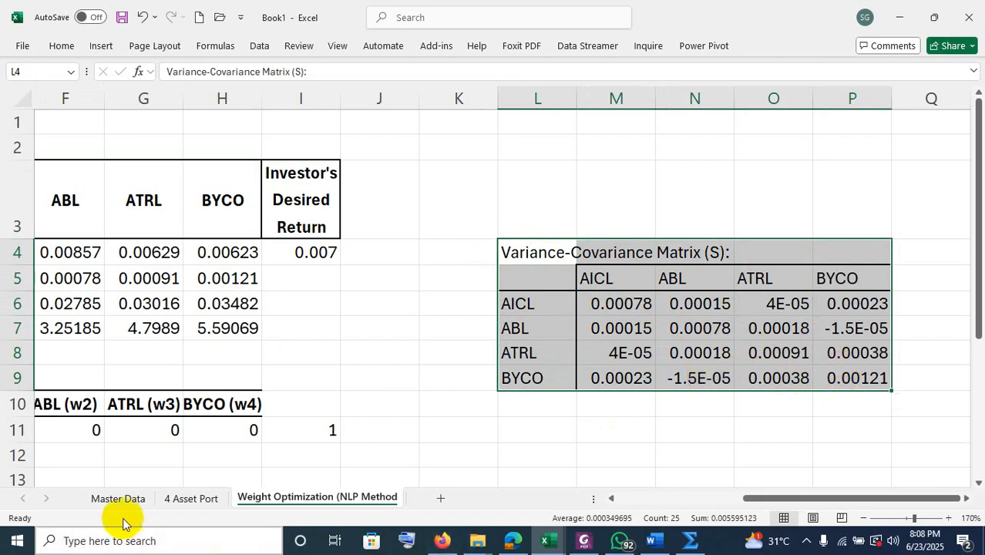
left_click(189, 501)
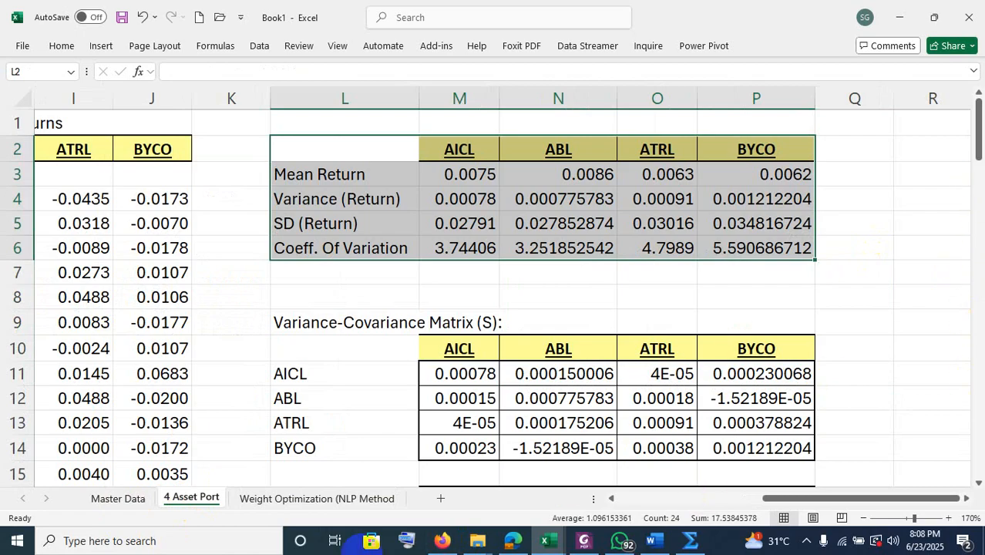
left_click(314, 501)
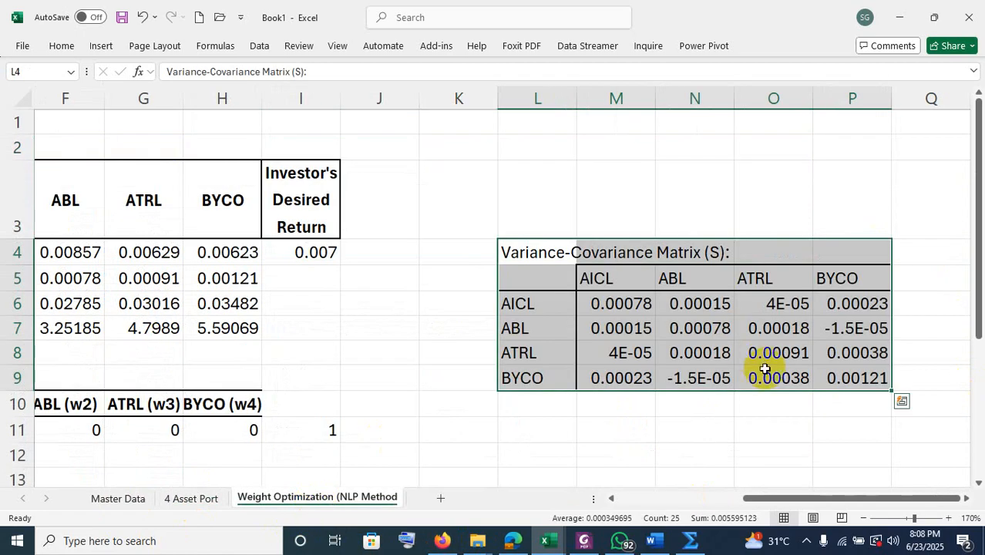
Examine the Investor's Desired Return heading and its value in I3 to I4
left_click_drag(771, 501, 672, 517)
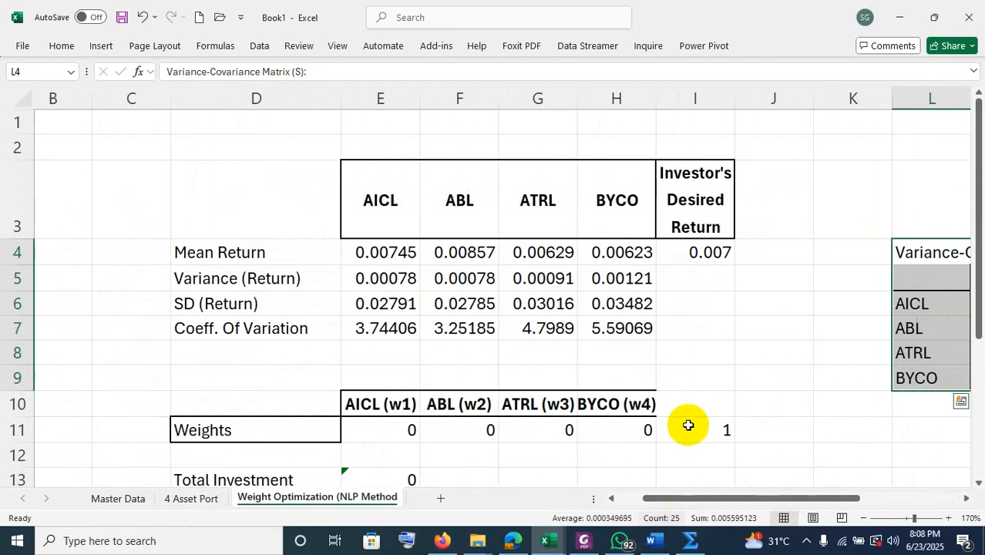
left_click_drag(696, 208, 710, 252)
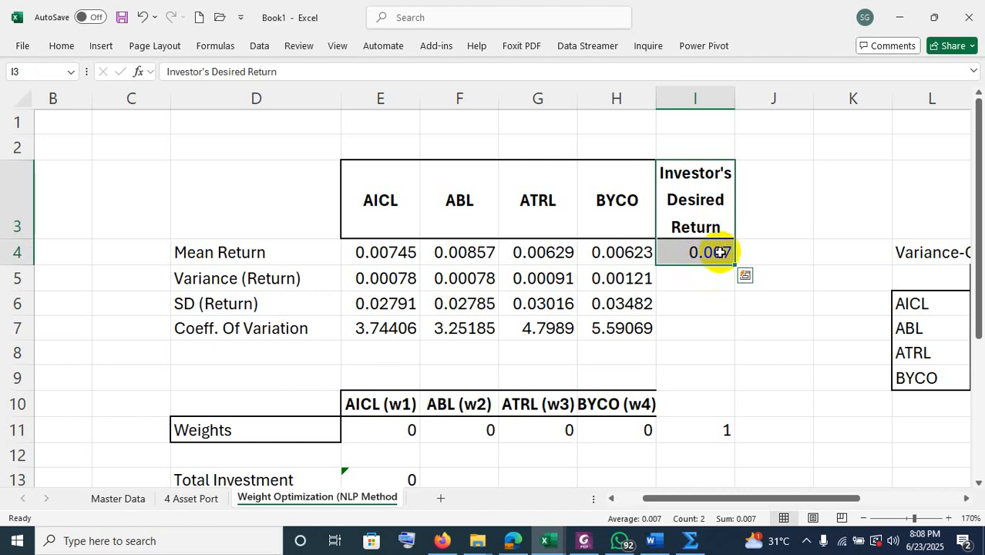
left_click(702, 245)
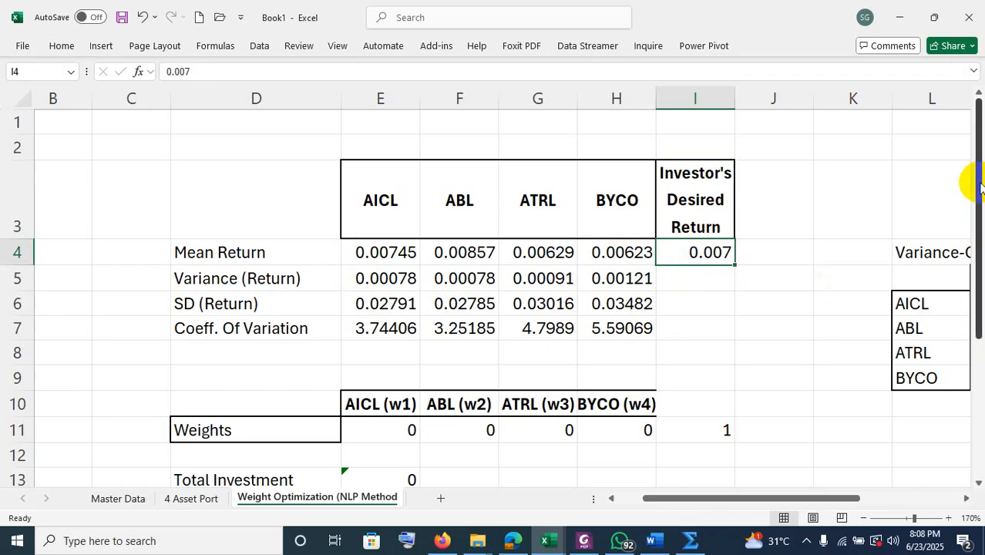
Review the four asset names in E3 to H3, their mean returns in row 4 and their variances in row 5
left_click_drag(980, 188, 971, 221)
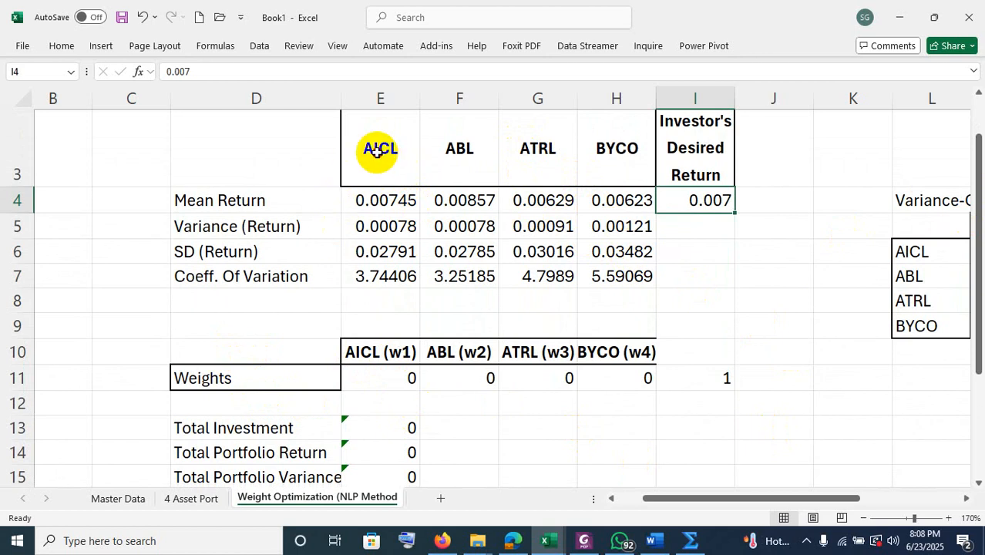
left_click_drag(379, 149, 653, 178)
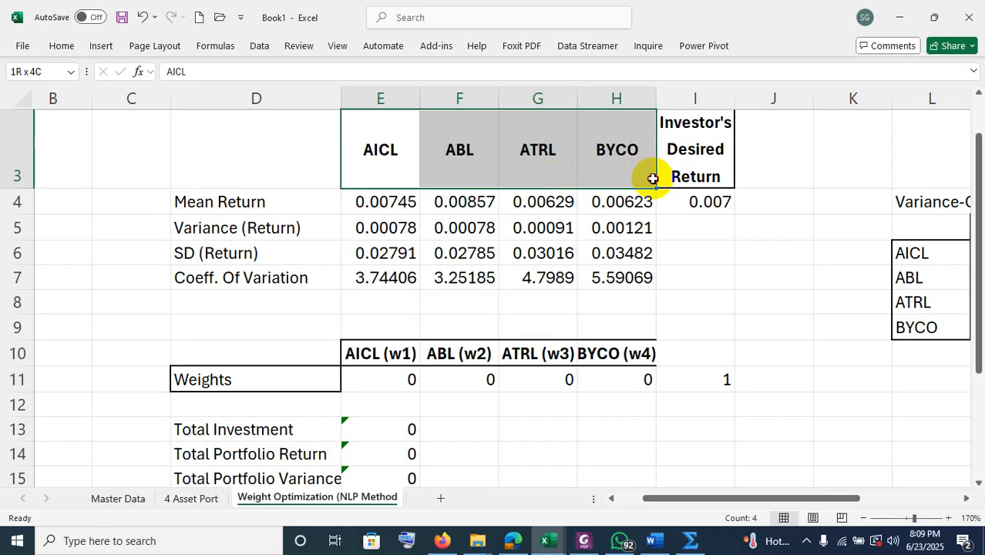
left_click_drag(653, 178, 653, 178)
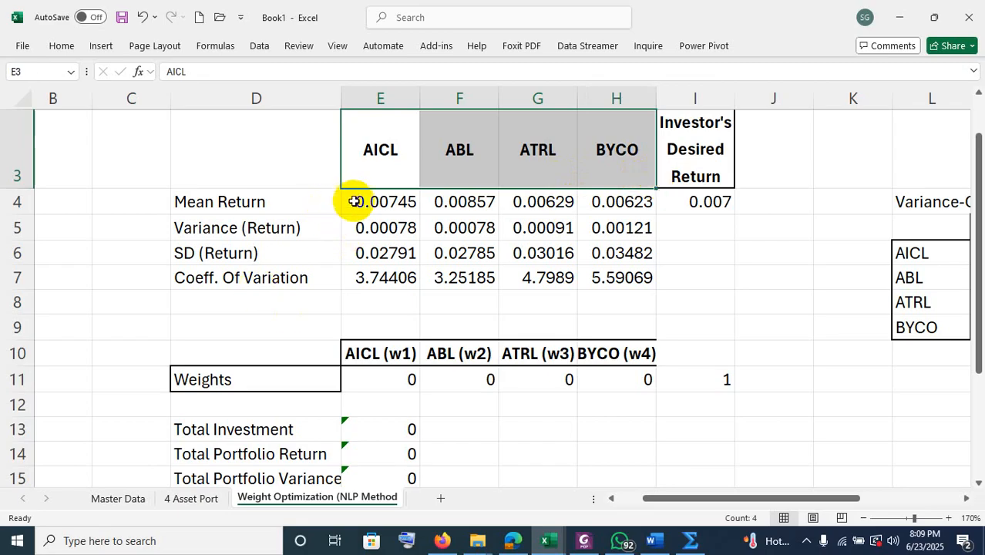
left_click_drag(354, 202, 605, 205)
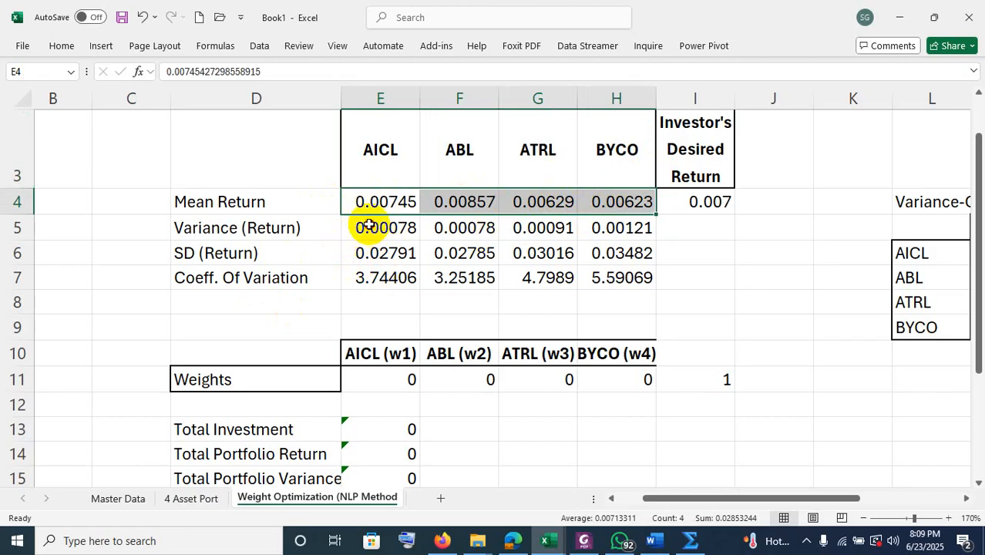
left_click_drag(369, 225, 603, 229)
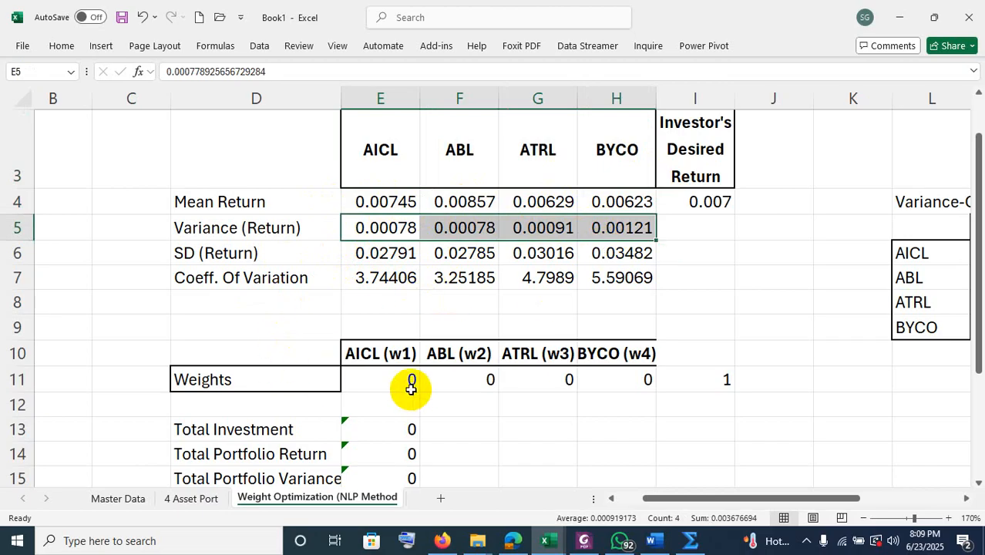
Review the weight labels and cells in E10 to H11, then the total weight limit in I11 and the desired return in I4
left_click_drag(363, 356, 598, 354)
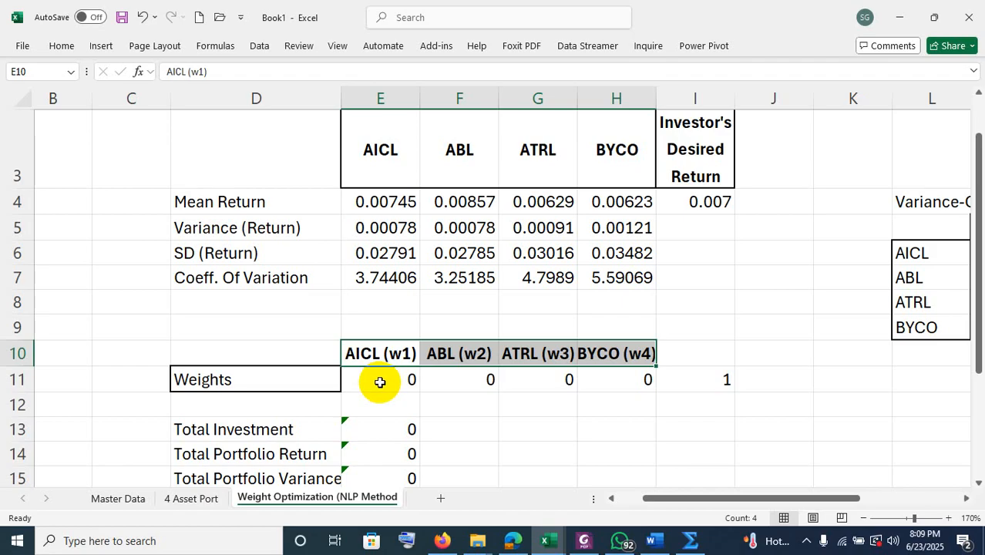
left_click_drag(380, 382, 621, 378)
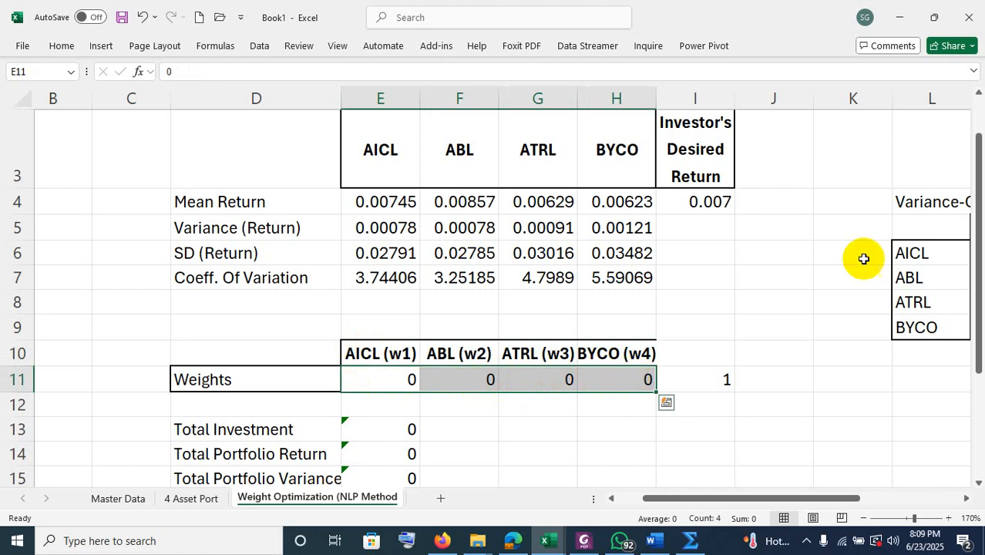
left_click_drag(979, 225, 977, 269)
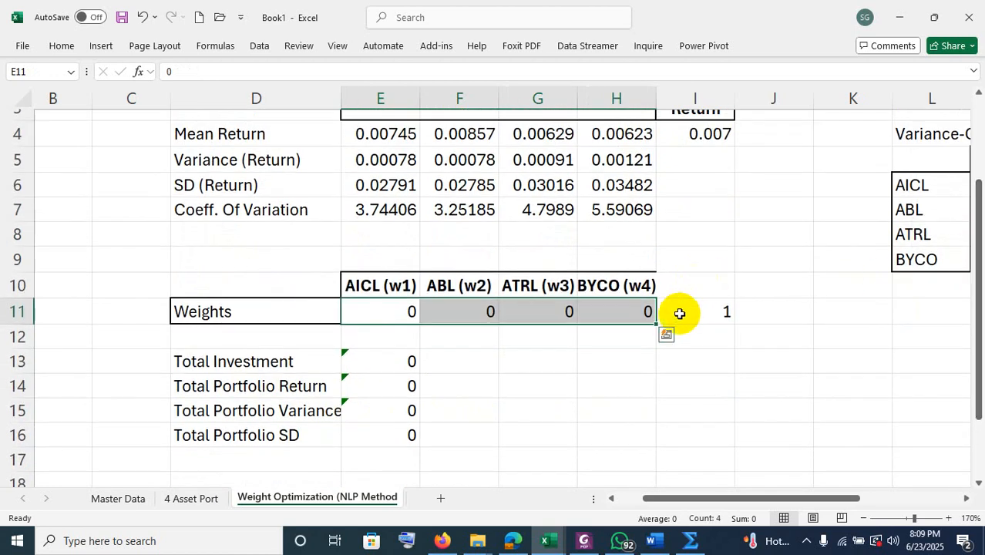
left_click(692, 339)
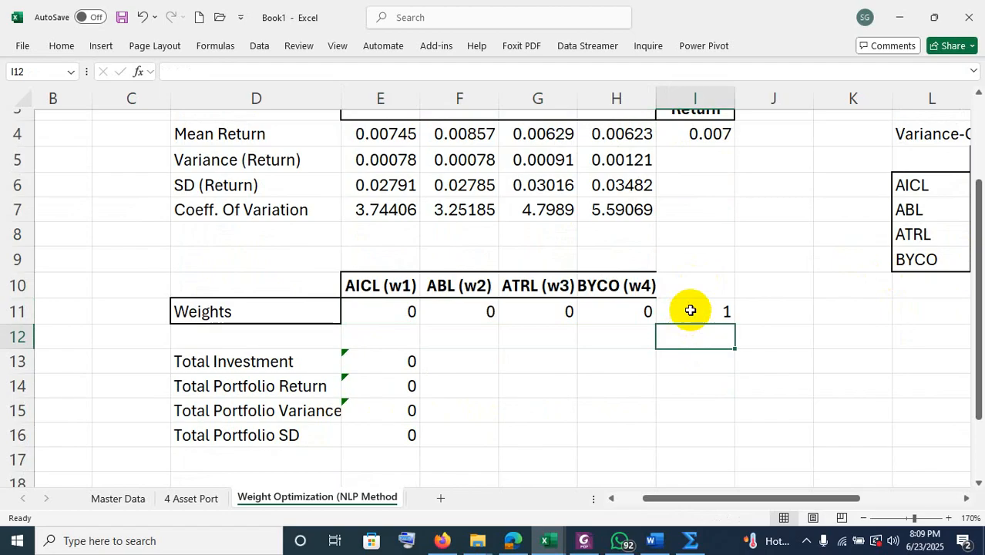
left_click(690, 309)
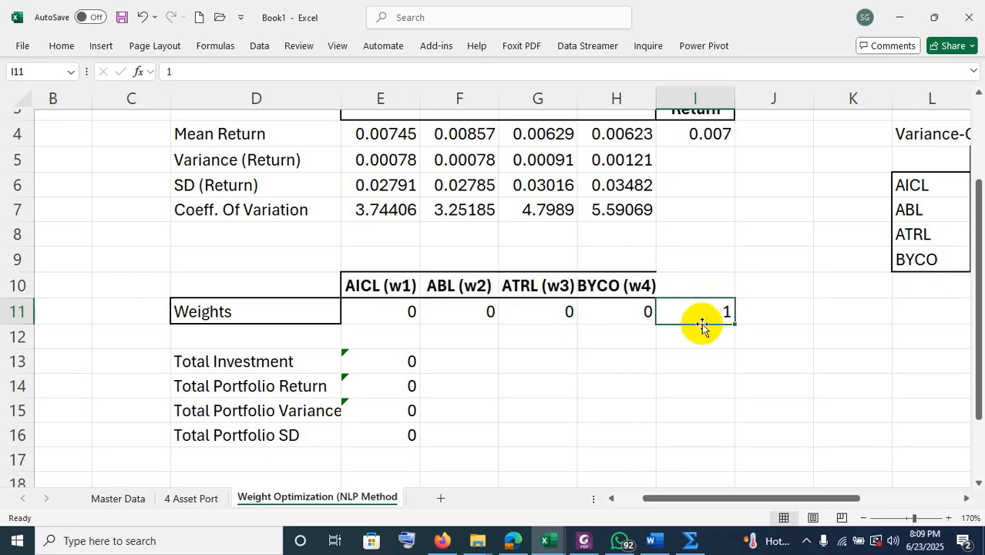
left_click(697, 135)
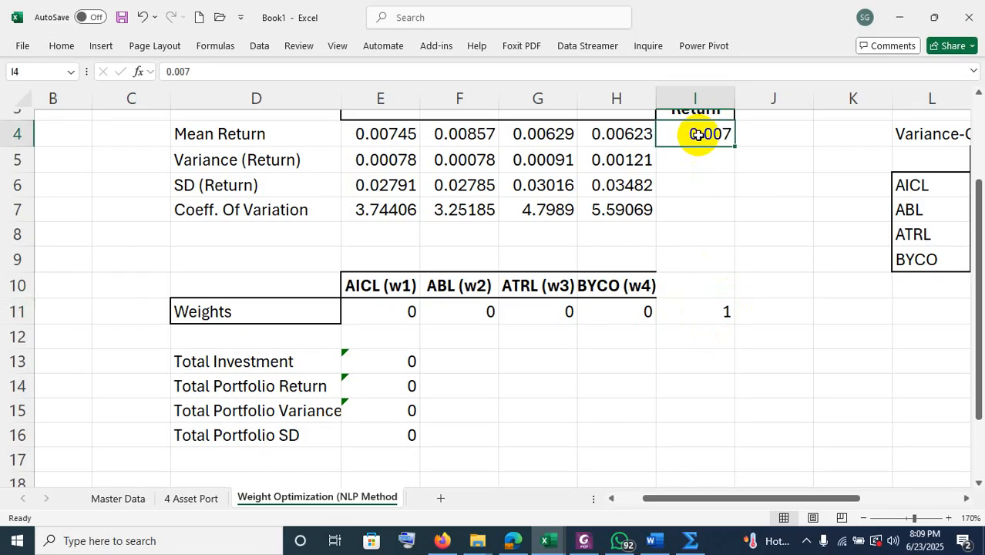
left_click(712, 312)
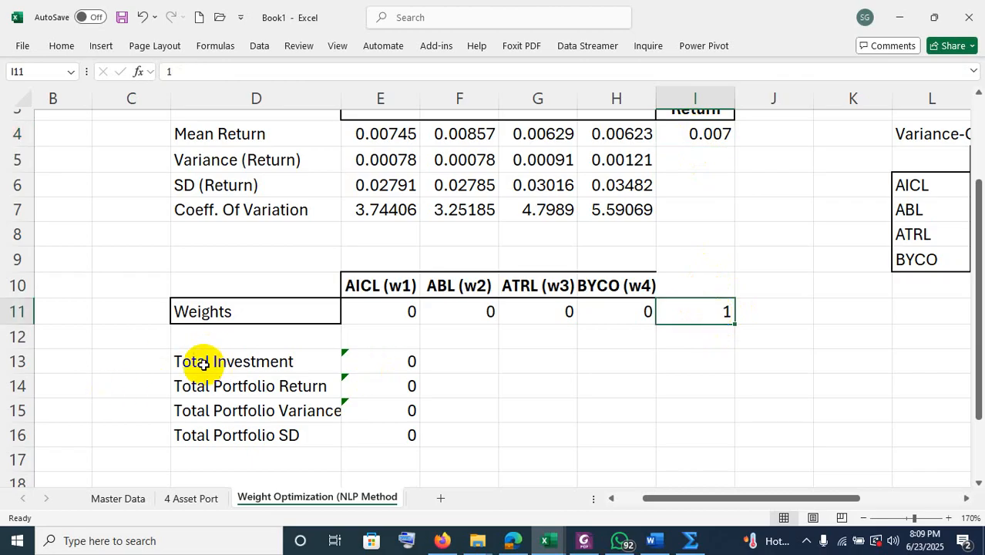
Select the portfolio totals block D13 to E16, then switch to Word and highlight W1 + w2 + w3 + w4 in the total investment constraint
left_click_drag(181, 362, 392, 428)
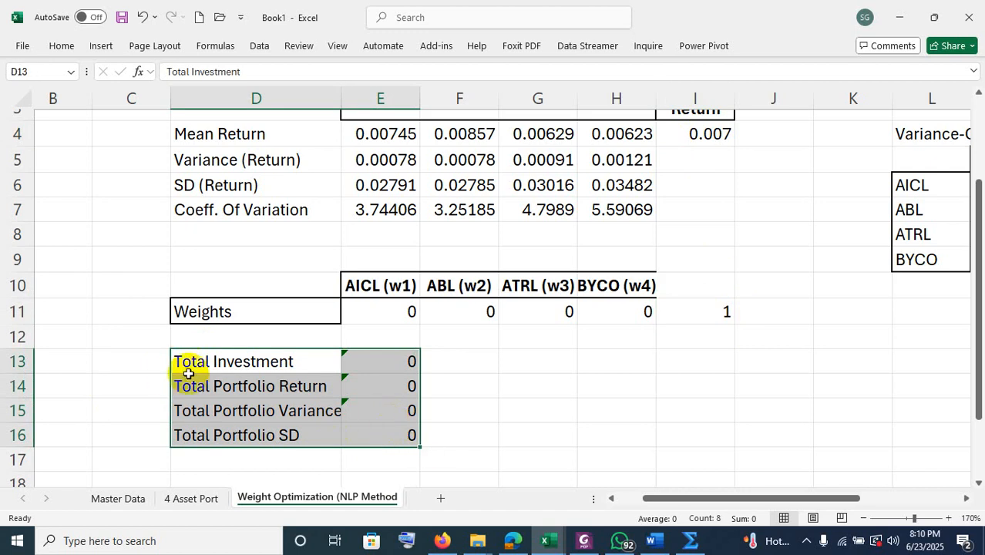
left_click(244, 364)
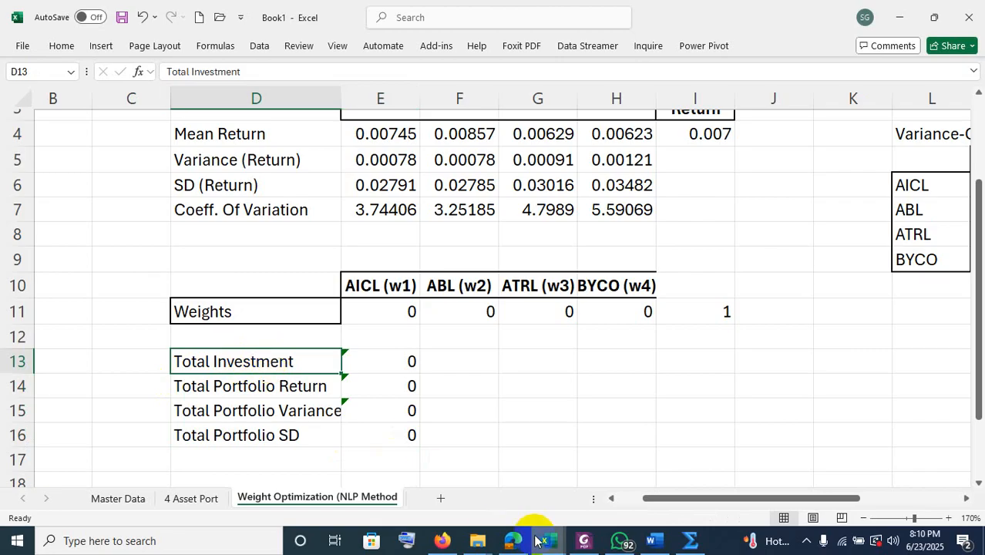
left_click(655, 541)
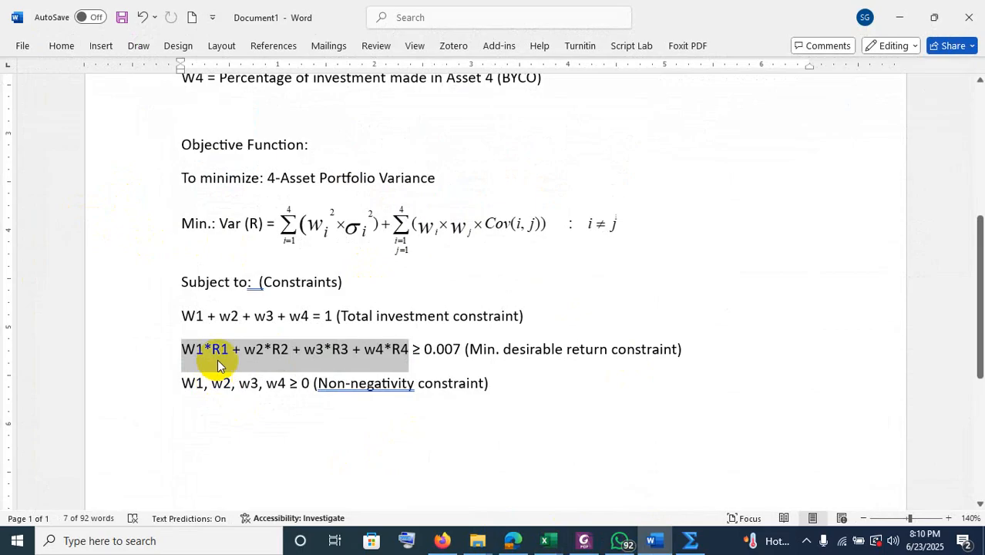
left_click(184, 315)
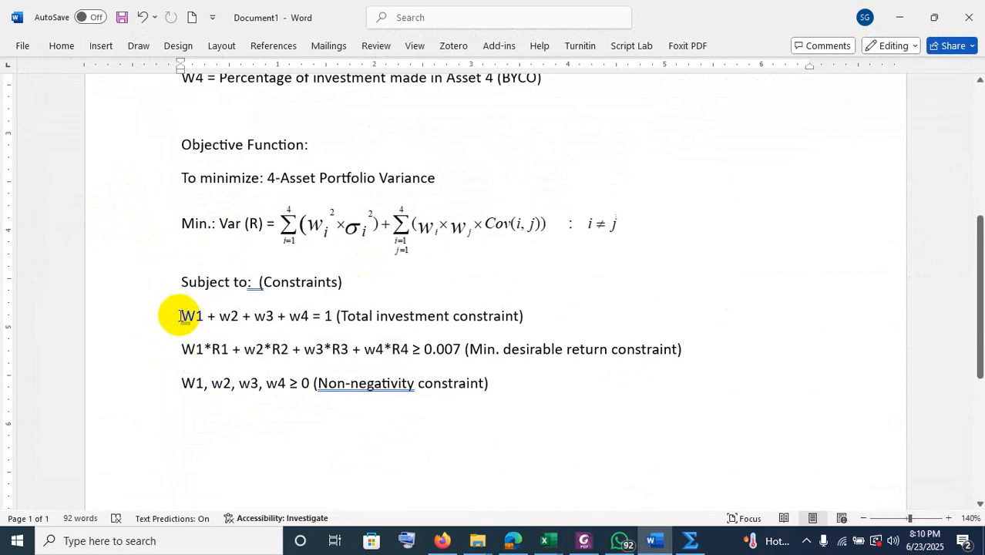
left_click_drag(182, 316, 310, 316)
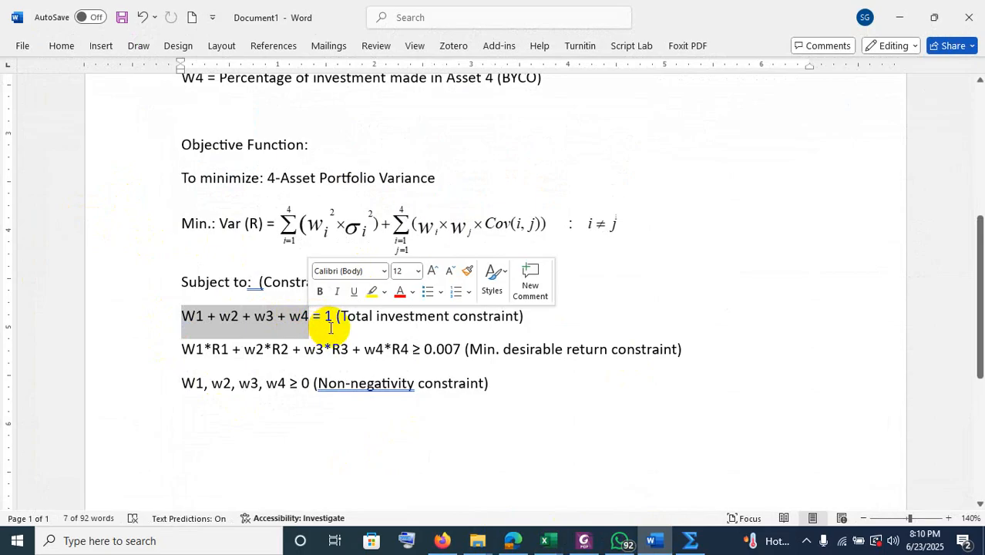
Return to the Excel workbook, inspect the Total Investment formula in E13 and compare that cell with the limit in I11
left_click(659, 542)
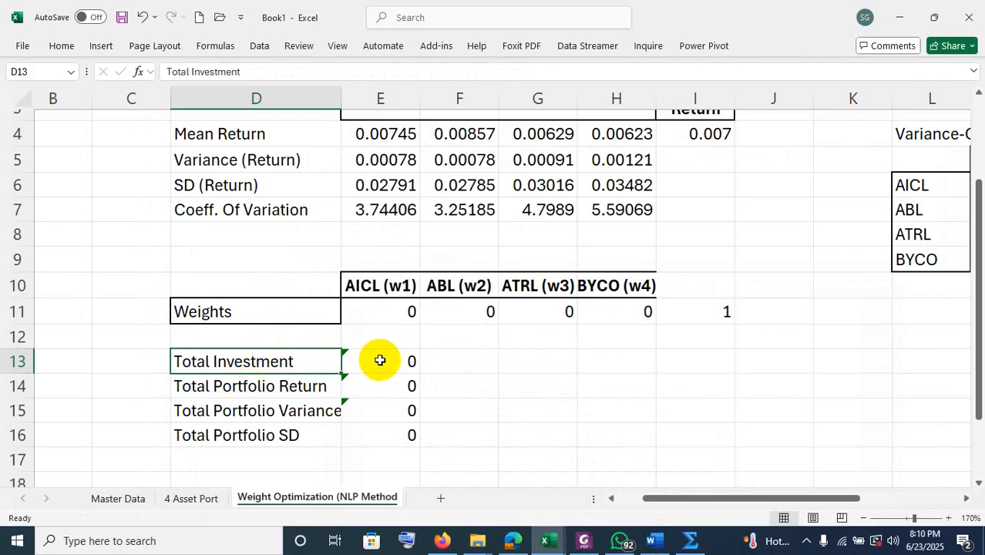
left_click(380, 361)
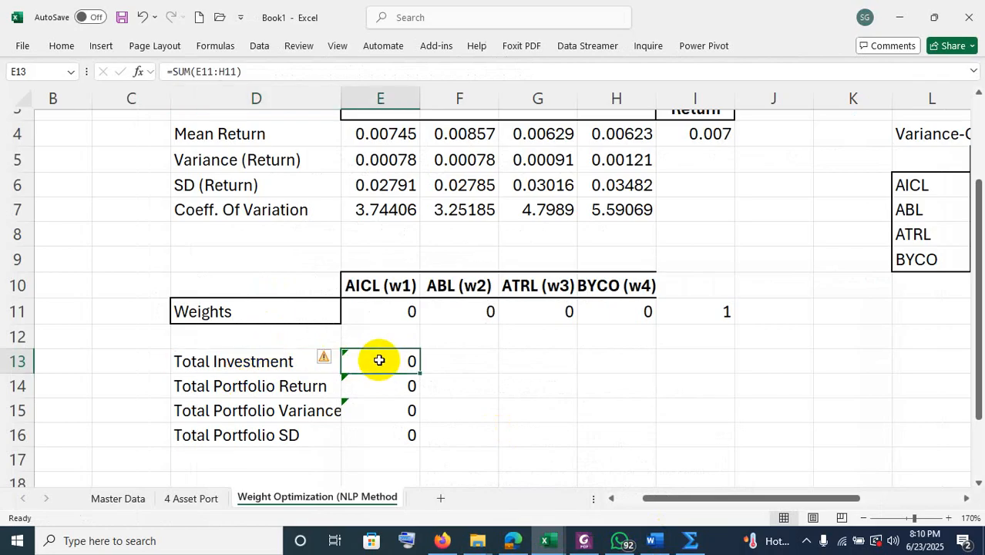
double_click(379, 359)
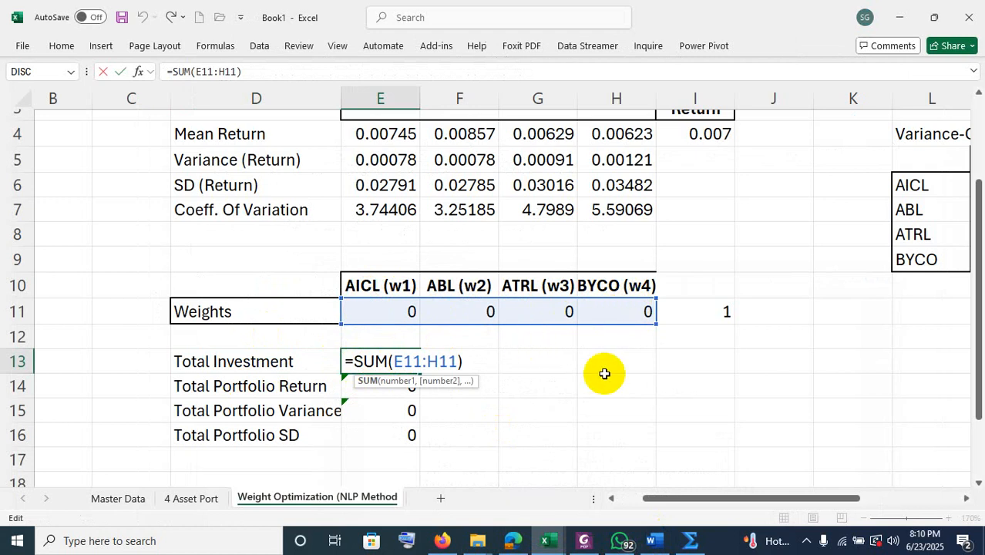
key("Return")
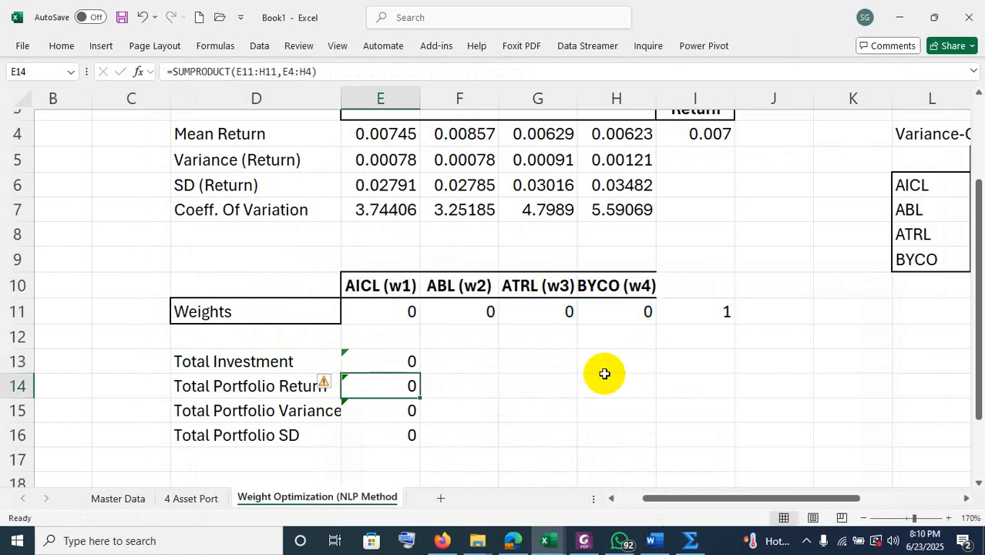
left_click_drag(374, 360, 381, 404)
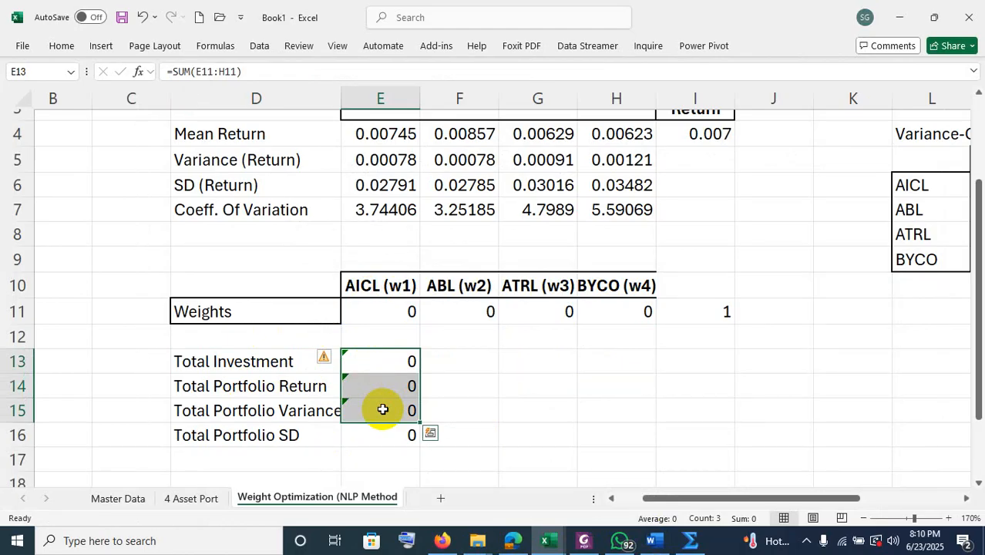
left_click(694, 309)
left_click(371, 360)
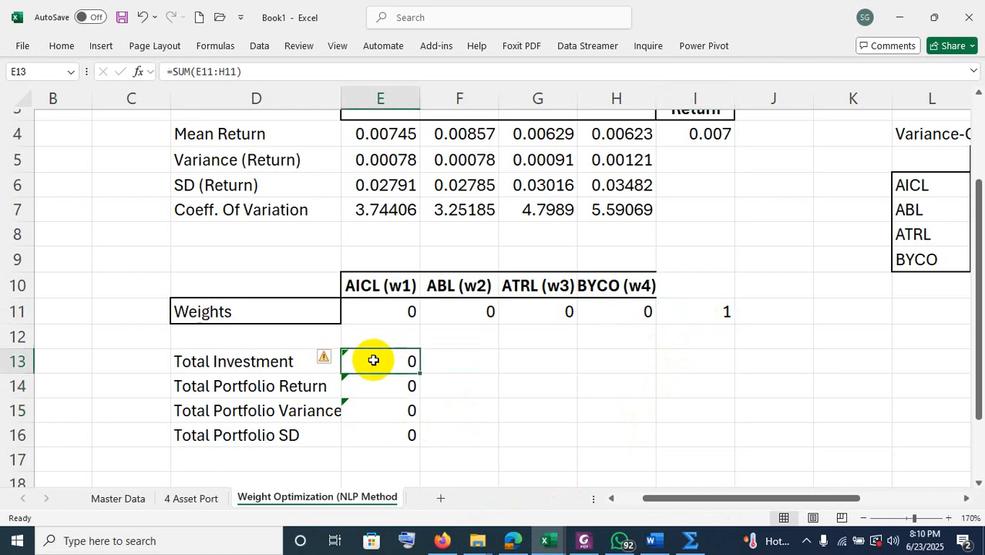
left_click(701, 309)
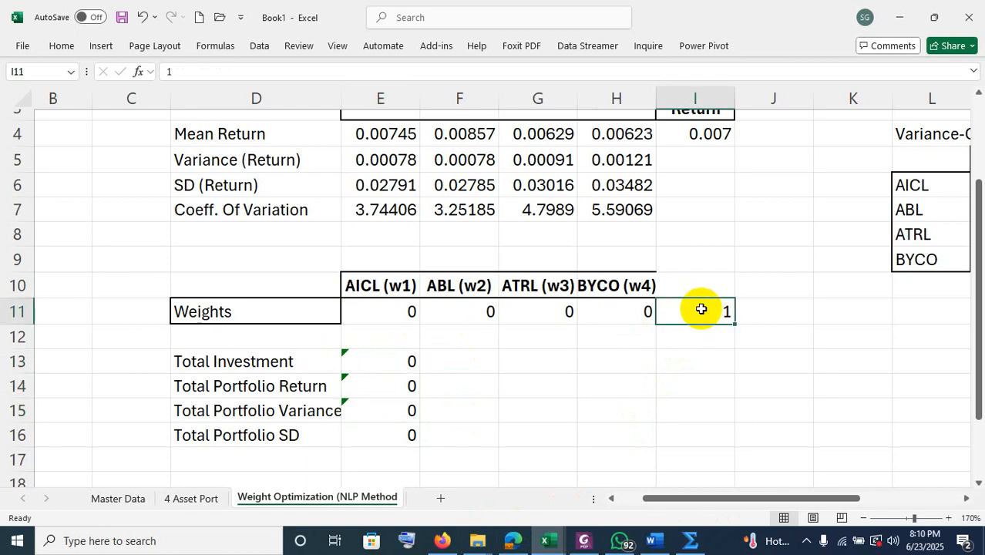
Switch to Word and highlight the weighted return sum and the 0.007 threshold in the minimum desirable return constraint
left_click(652, 540)
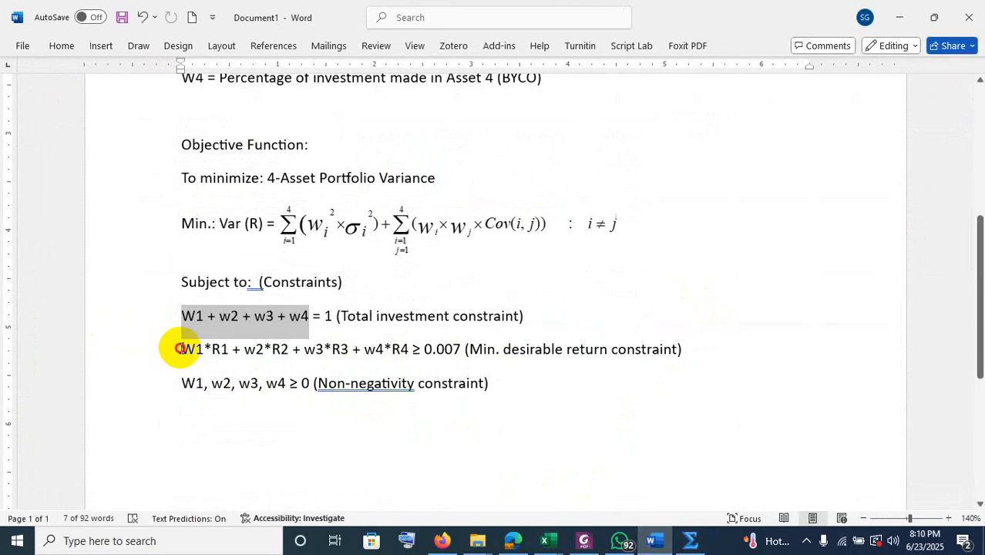
left_click_drag(181, 349, 400, 360)
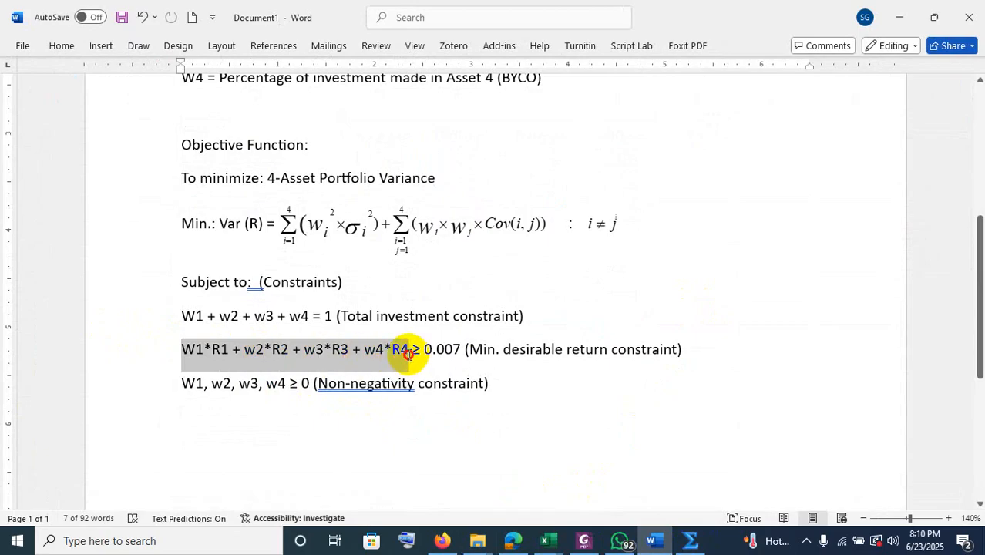
left_click_drag(407, 353, 460, 349)
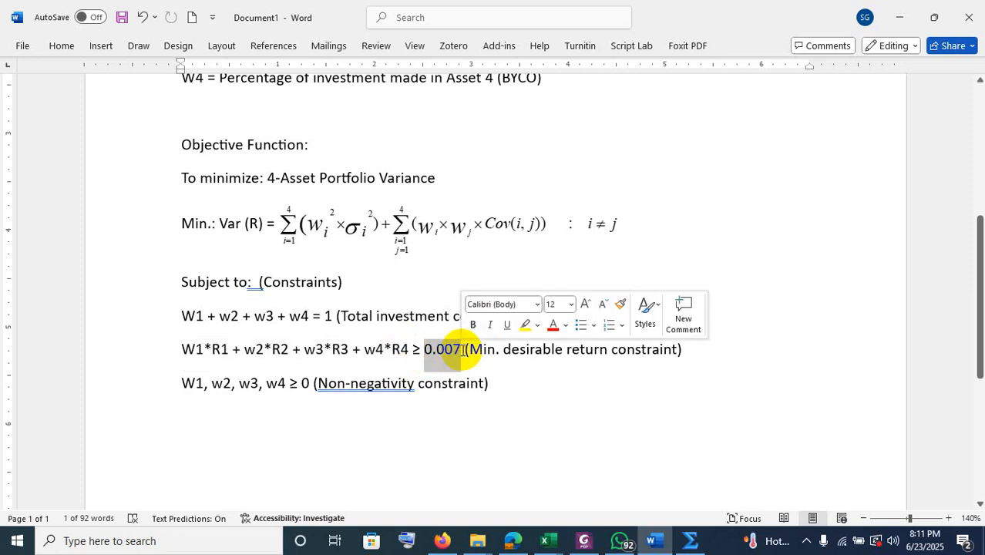
Return to the Excel workbook and inspect the Total Portfolio Return formula in E14 with its referenced weight and mean return ranges
left_click(655, 544)
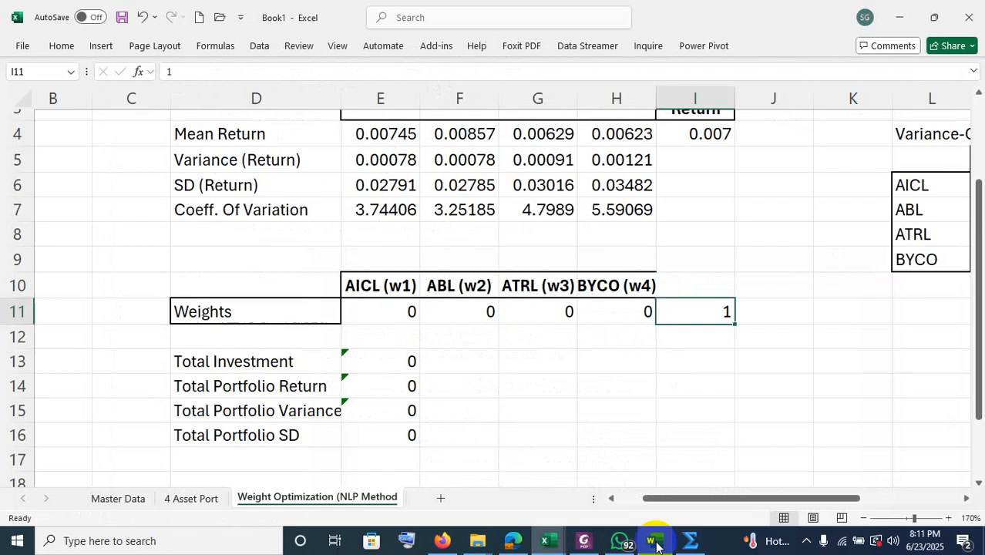
left_click(382, 383)
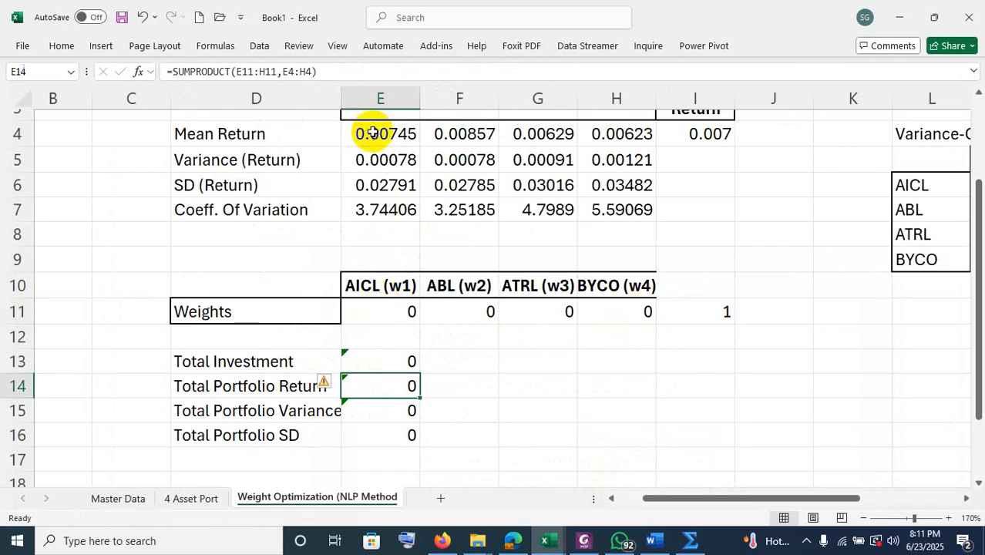
double_click(383, 385)
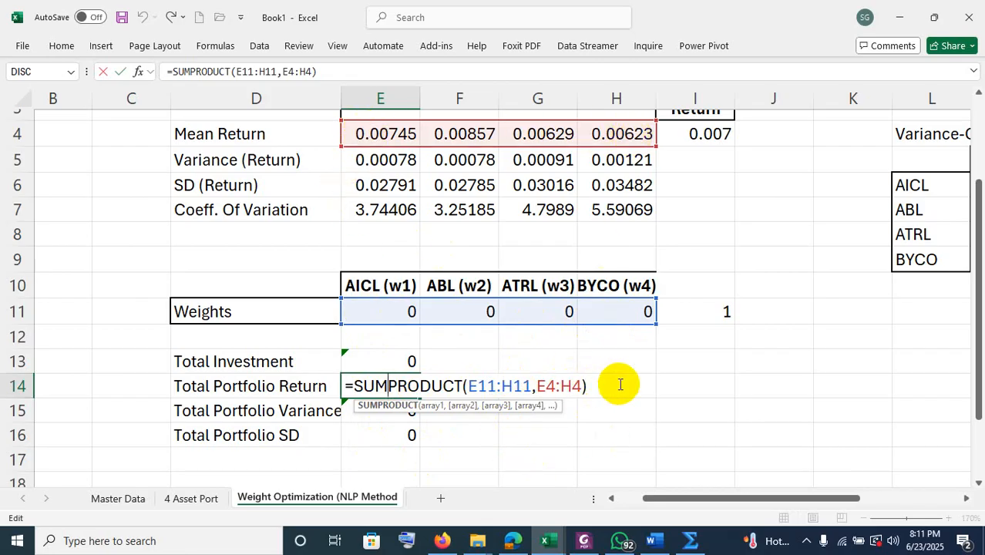
key("Return")
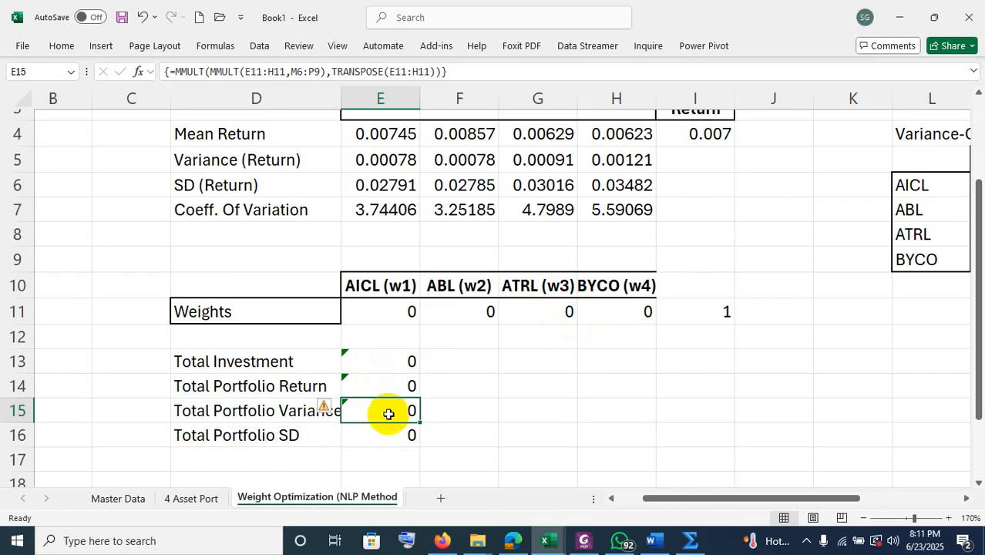
Enter "Objective: Min." in C15, beside the Total Portfolio Variance label
left_click(119, 417)
mouse_move(478, 540)
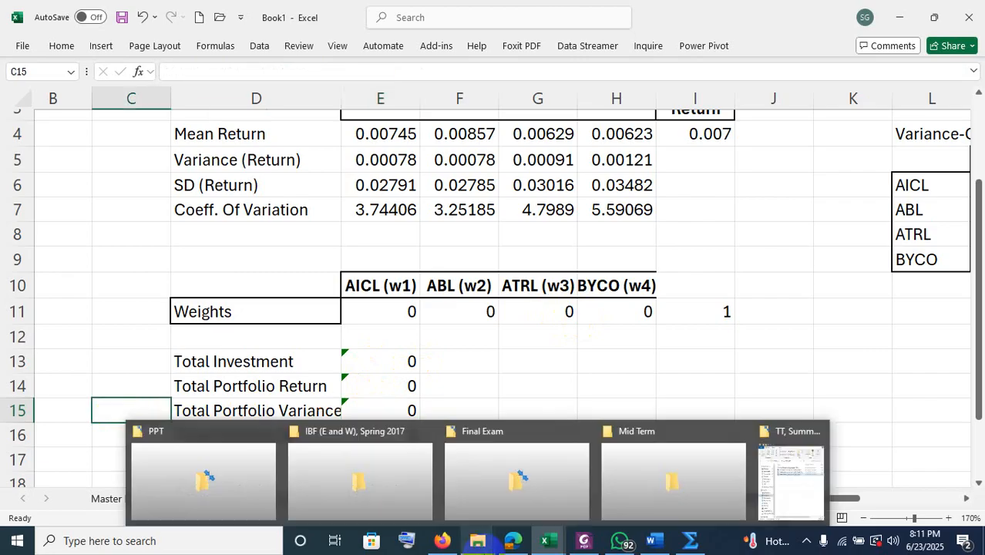
type("Objective")
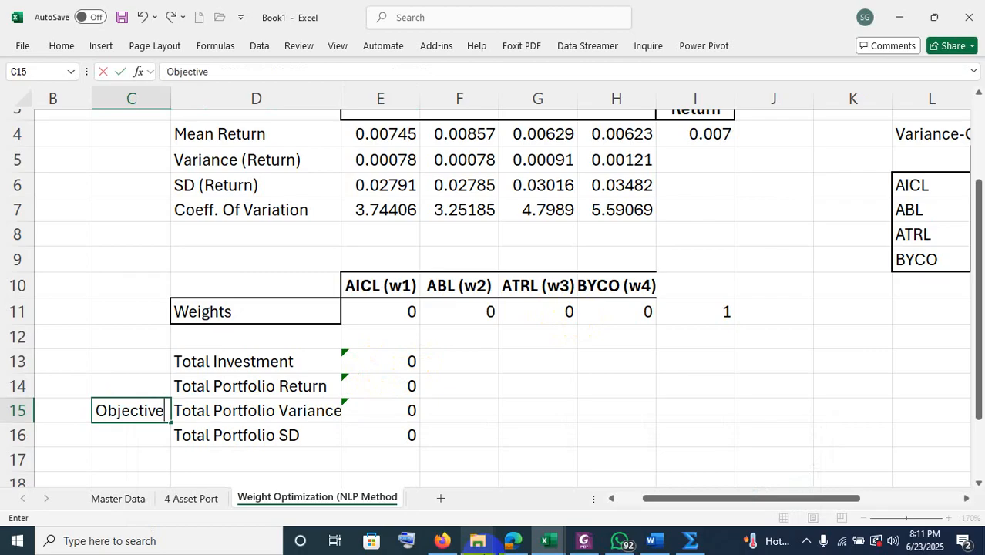
type(": Min.")
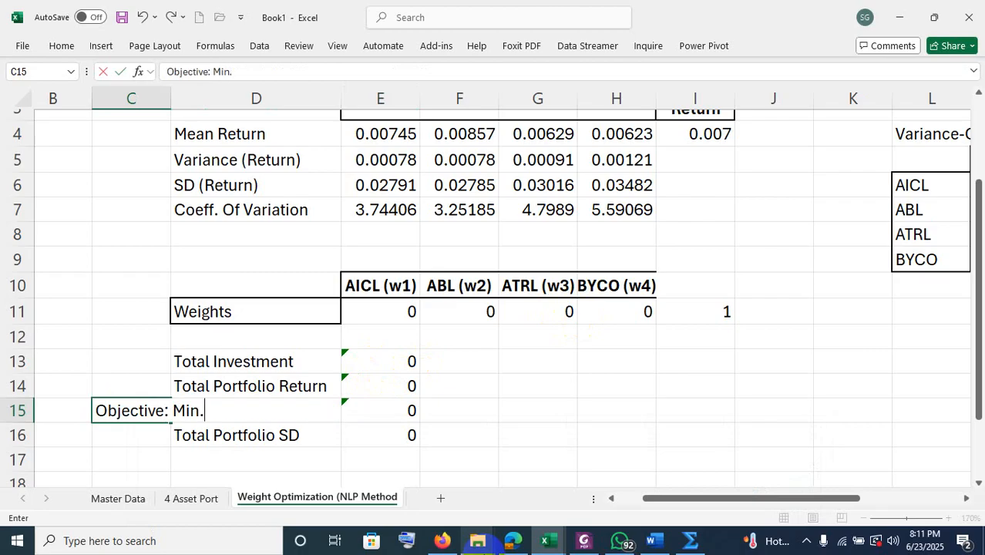
key("Return")
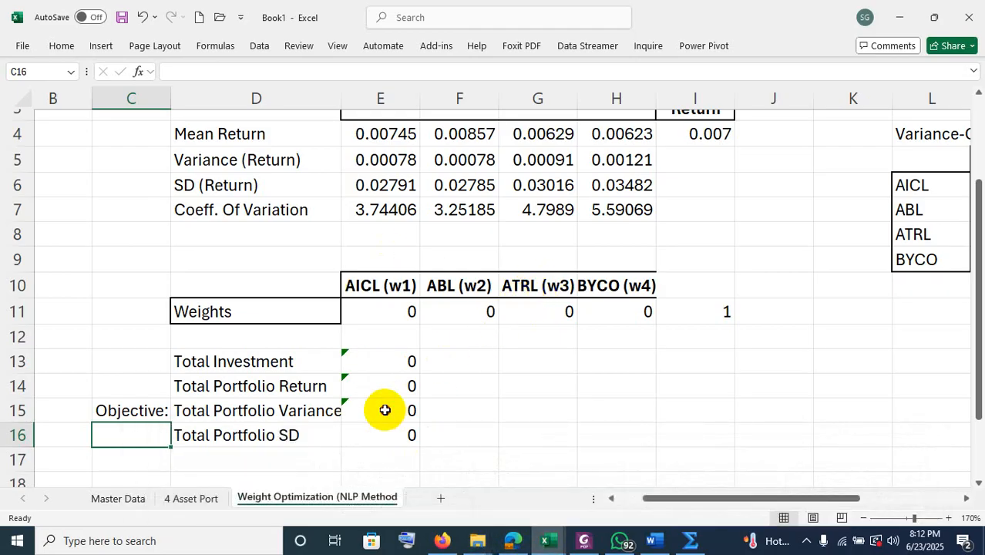
Inspect the variance formula in E15, then switch to Foxit PhantomPDF and examine the variance-covariance matrix and matrix-form portfolio variance equation in Financial_Modeling.pdf
left_click(385, 410)
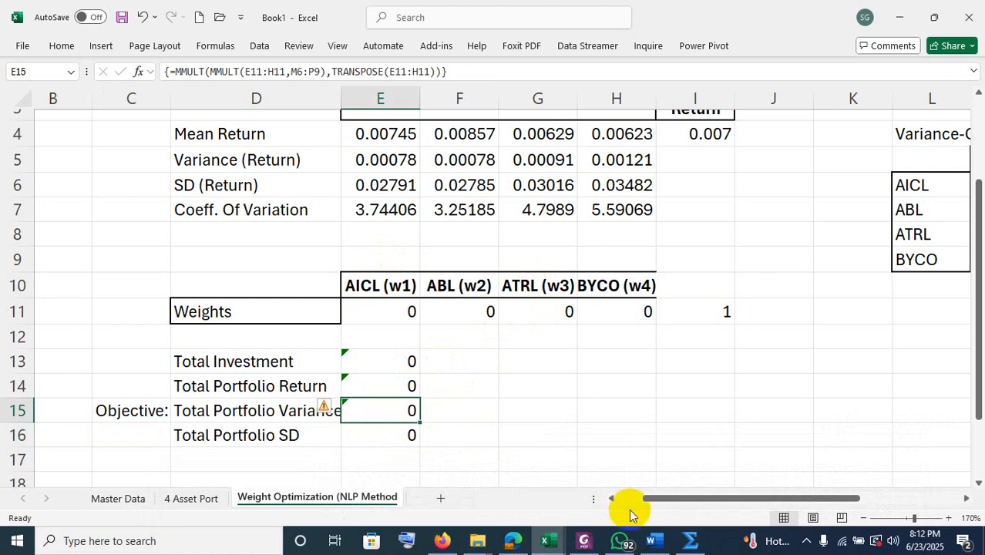
left_click(583, 541)
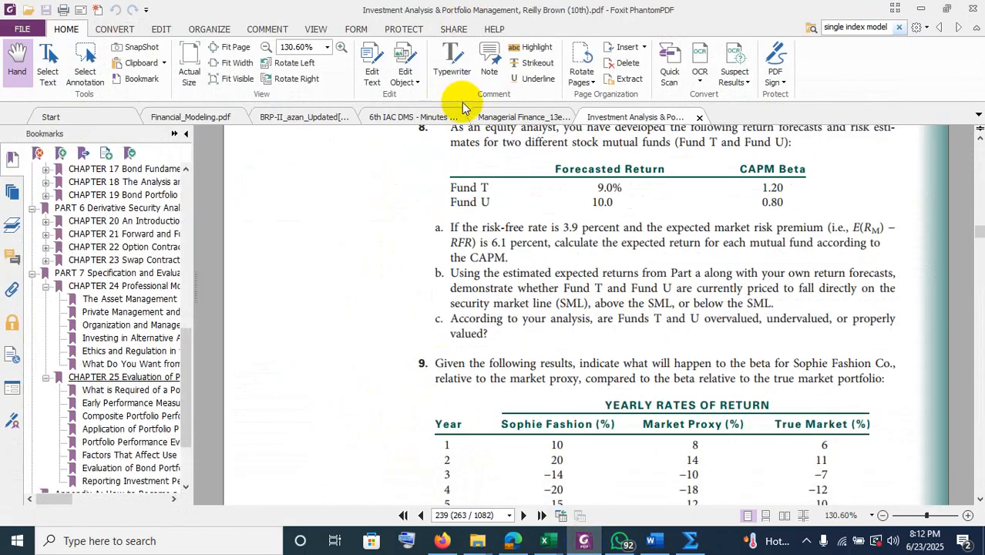
left_click(196, 118)
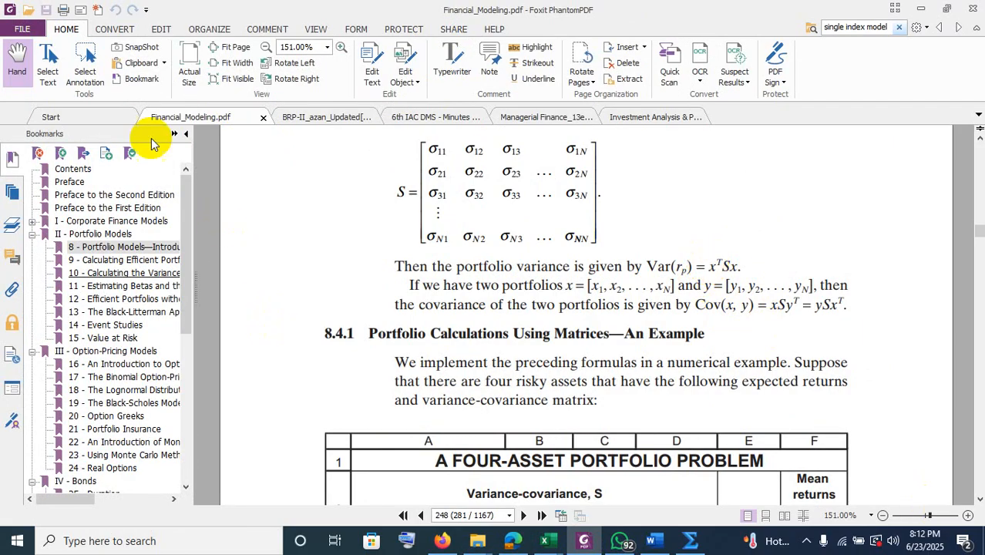
left_click(175, 134)
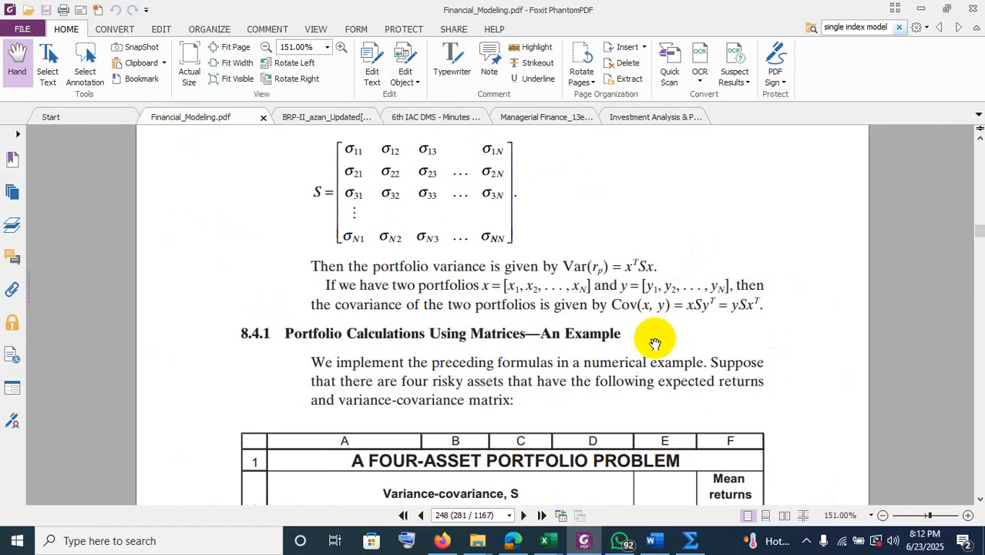
left_click(968, 516)
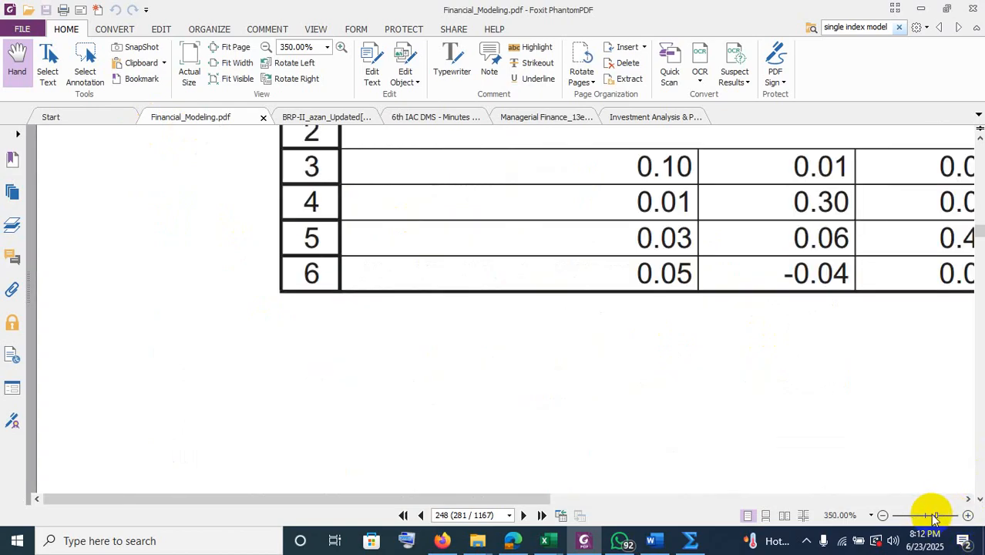
left_click(930, 513)
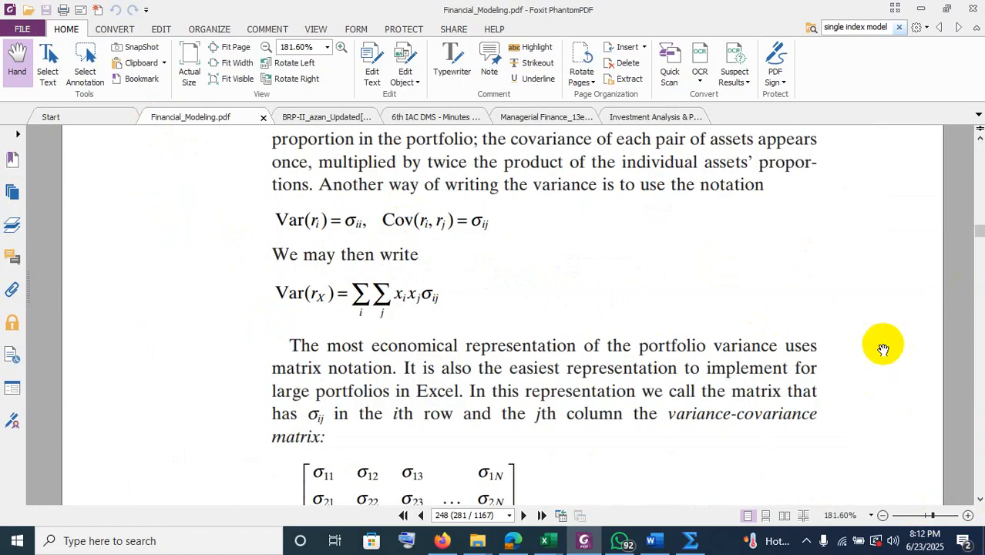
left_click(979, 498)
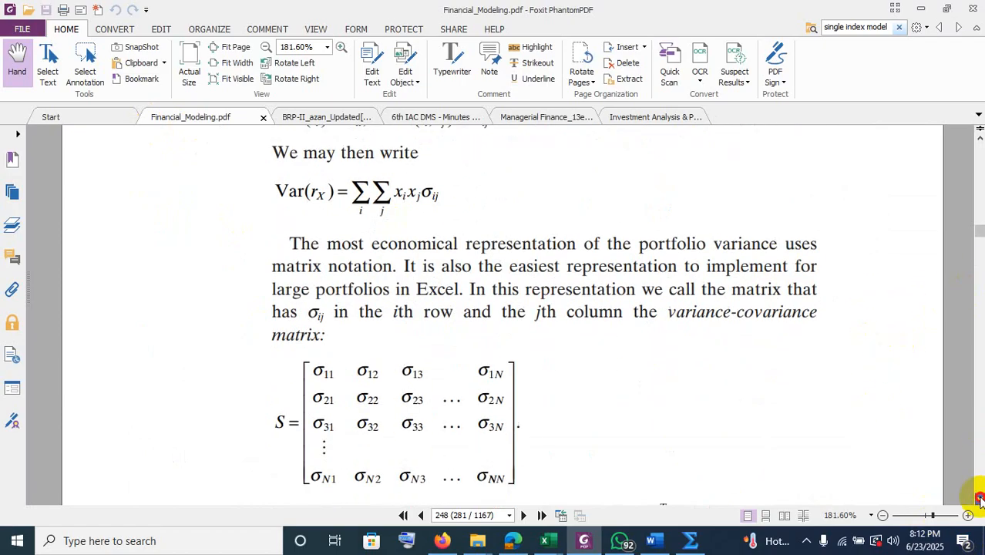
left_click(979, 498)
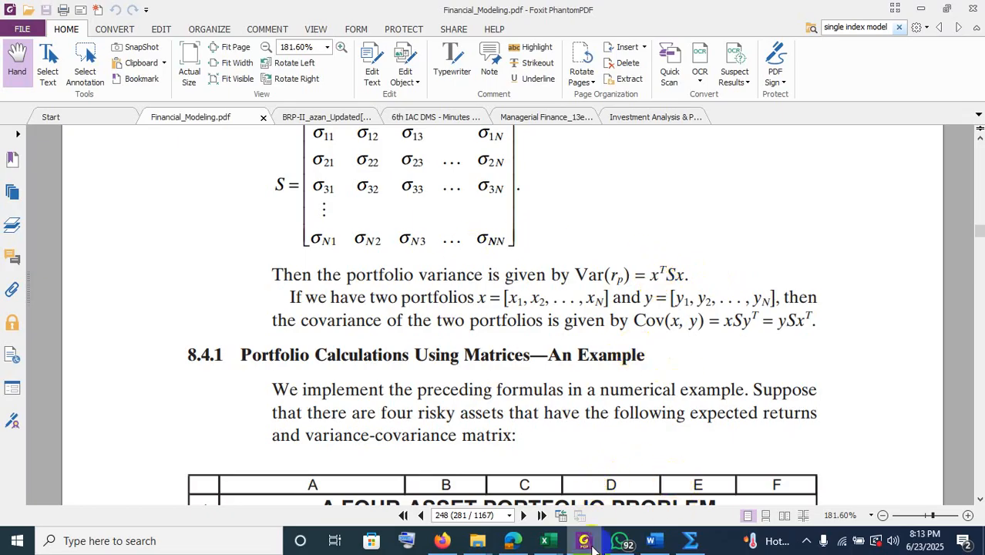
double_click(688, 273)
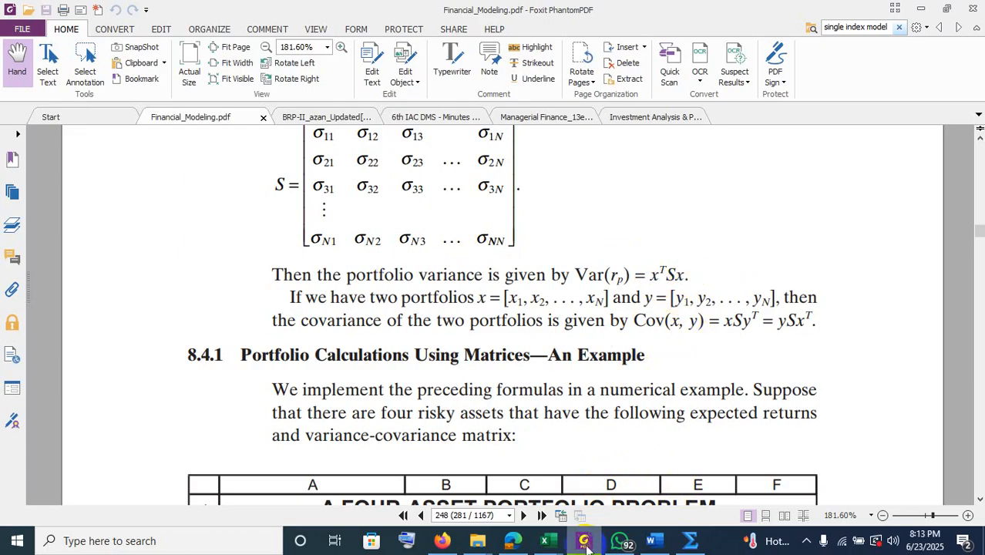
Return to the Excel workbook, review the weights in E11 to H11, and enter w in J13 with the dimension 1*4 in J14
left_click(546, 541)
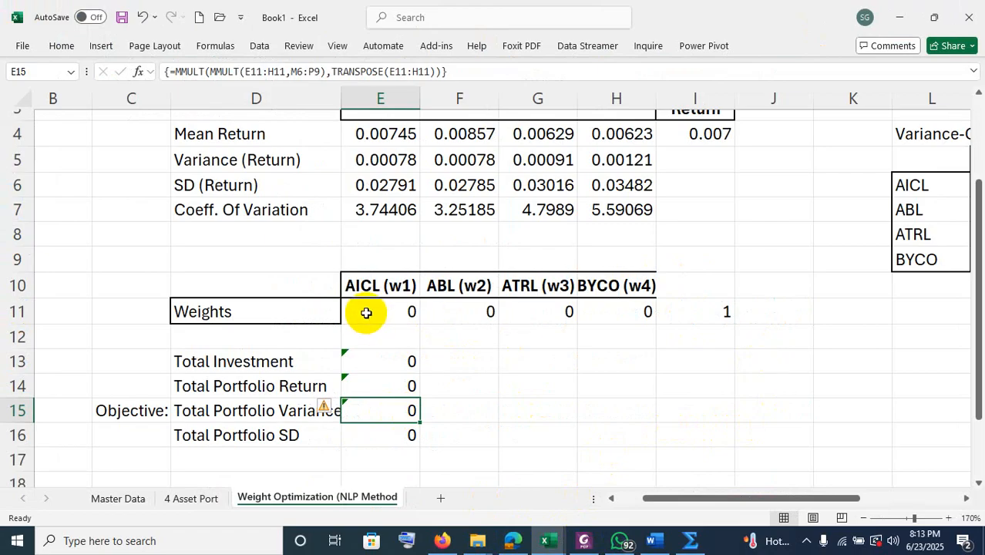
left_click_drag(366, 312, 620, 306)
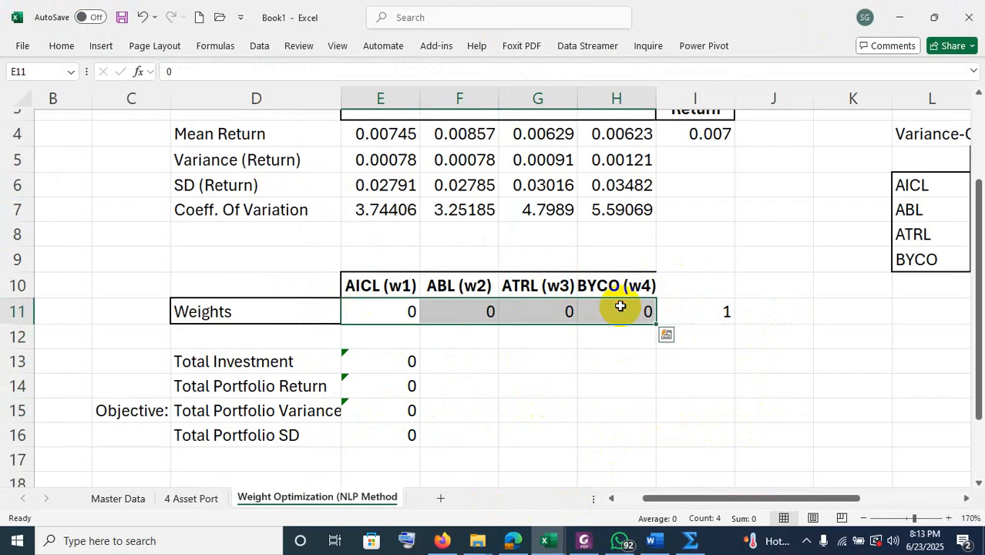
left_click(764, 365)
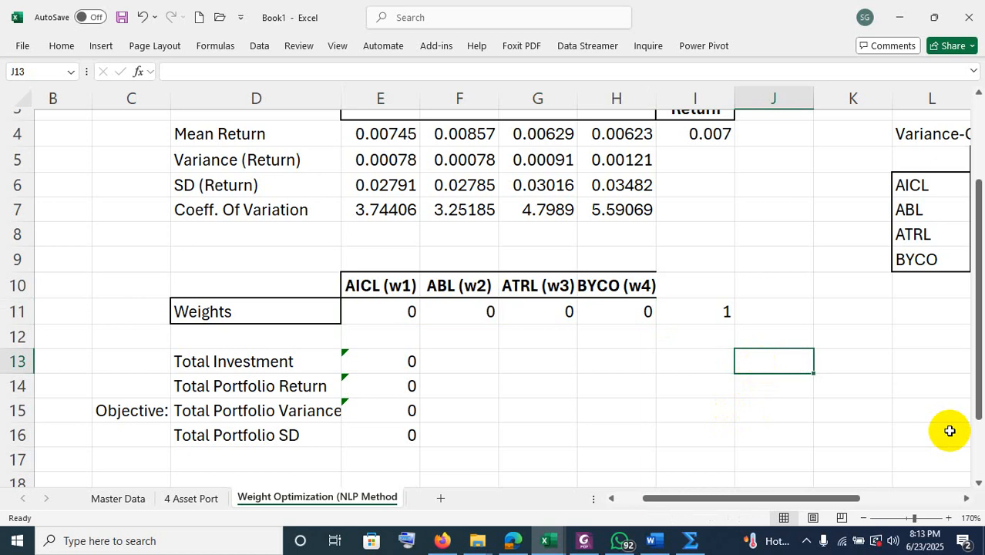
type("w")
key("Return")
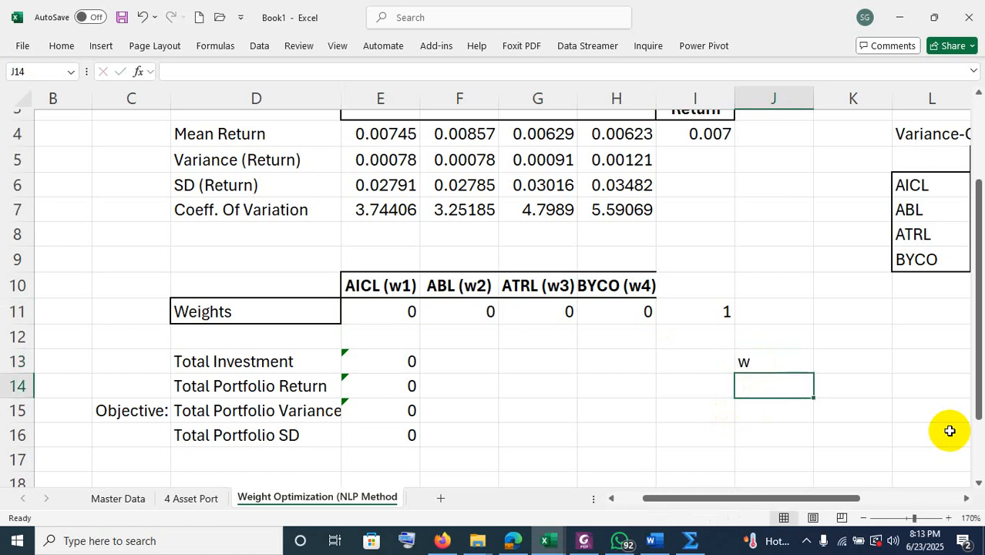
type("1*4")
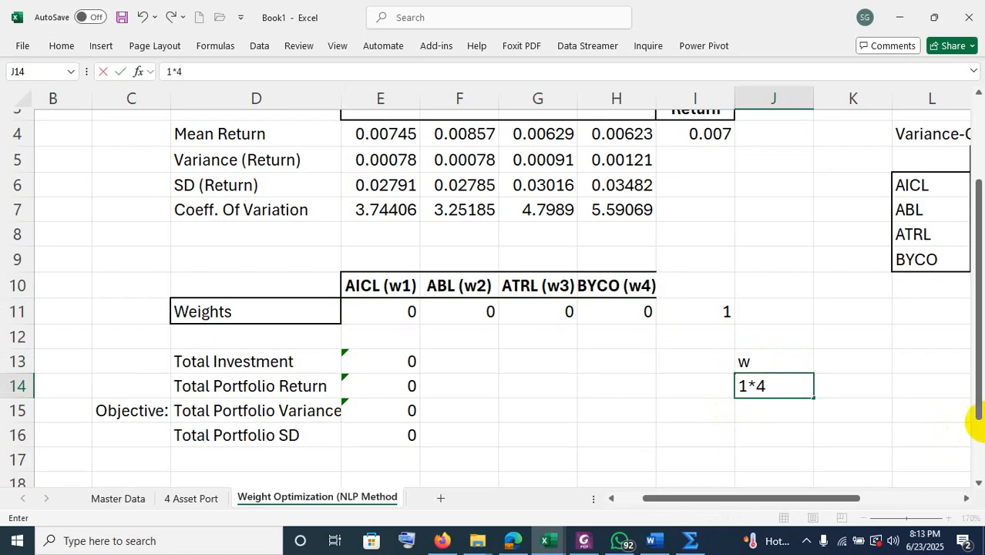
Enter S in K13 and its matrix dimension 4 * 4 in K14
left_click(848, 362)
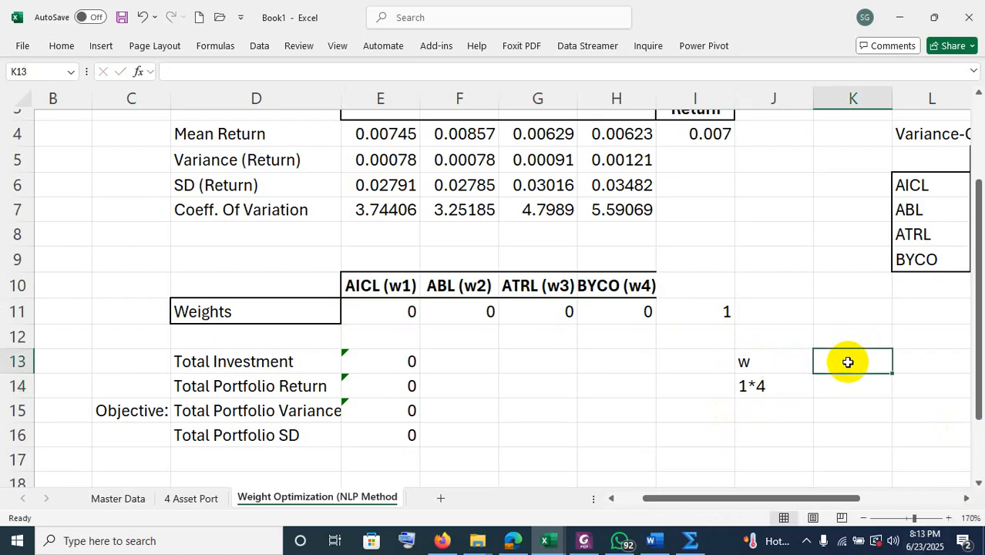
type("S")
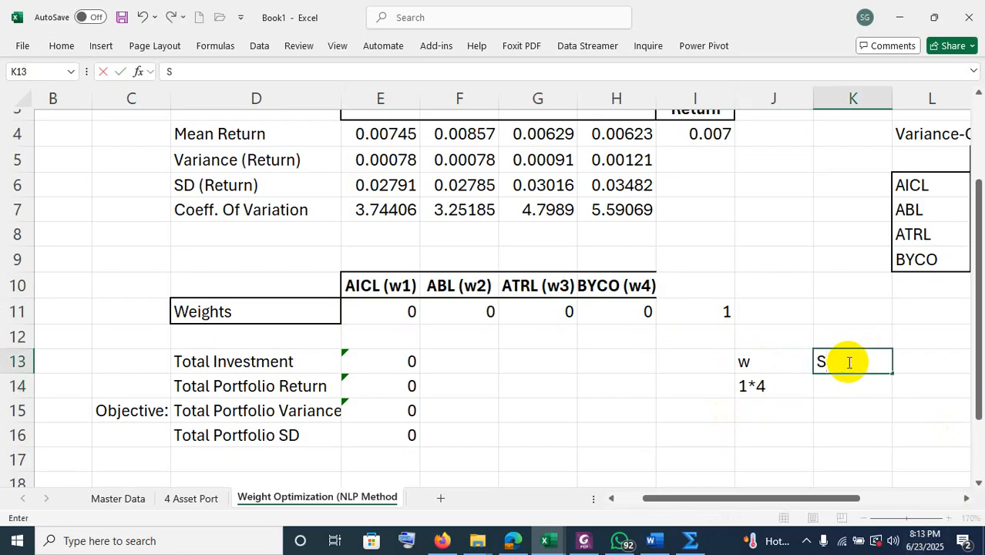
key("Return")
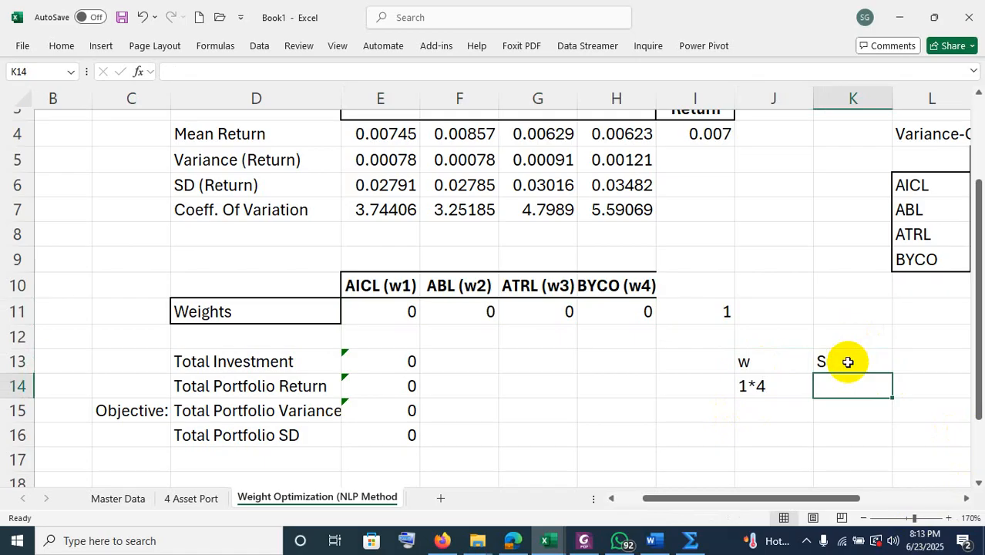
type("4")
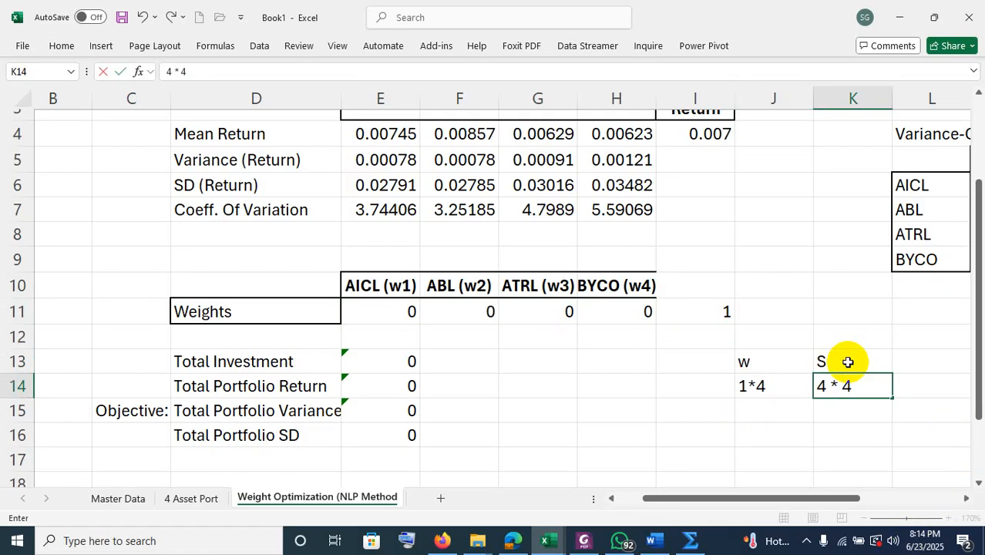
type(" * 4")
key("Tab")
Enter the second weight vector label w in L13 and the dimension 1 * 4 in L14
key("Up")
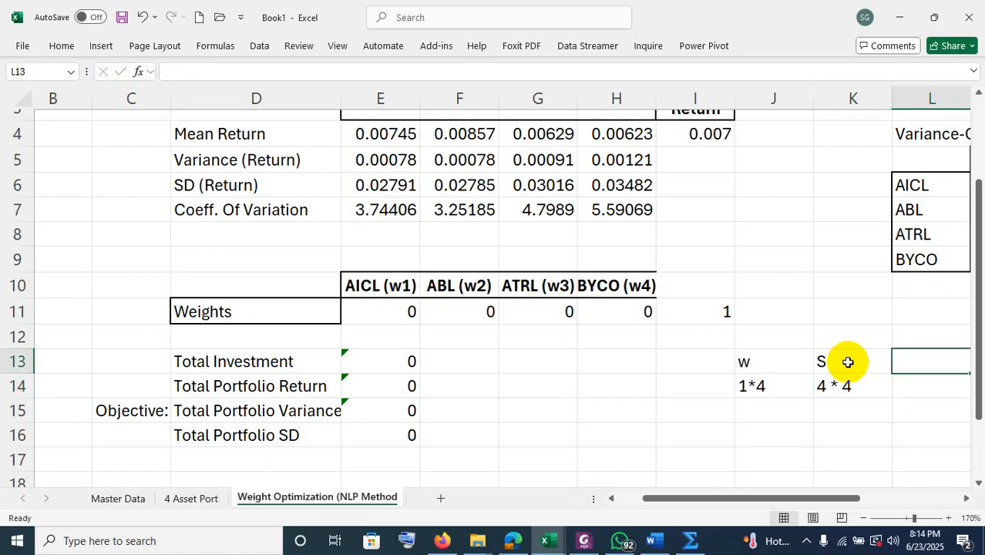
type("w")
key("Return")
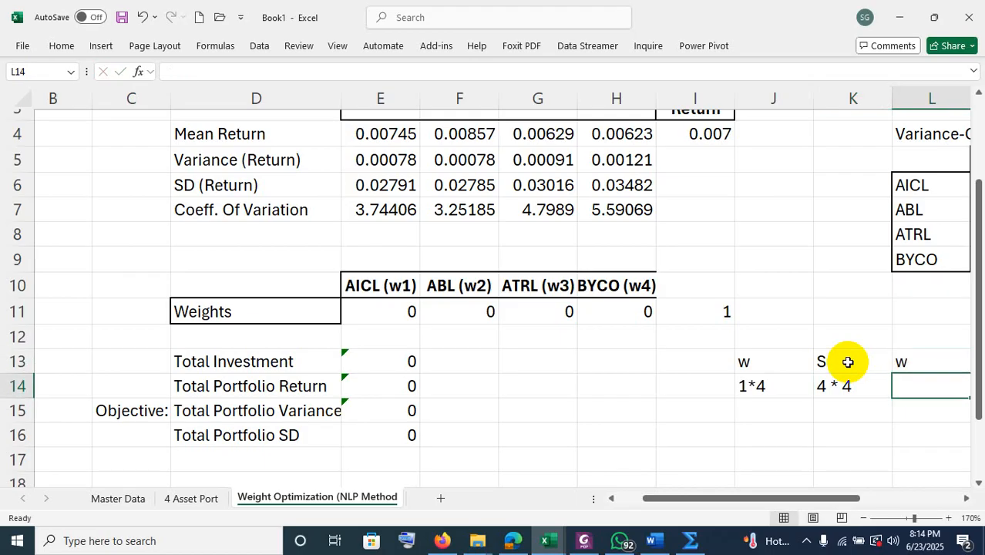
type("1 * 4")
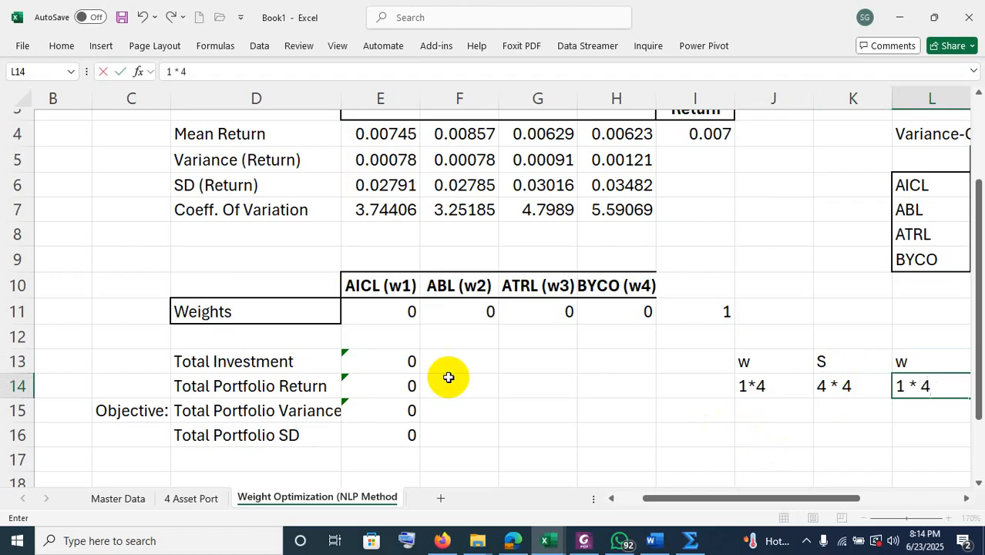
Check the variance formula in E15, enter the dimension 1 * 1 in F15, and review the second w label in L13
left_click(394, 410)
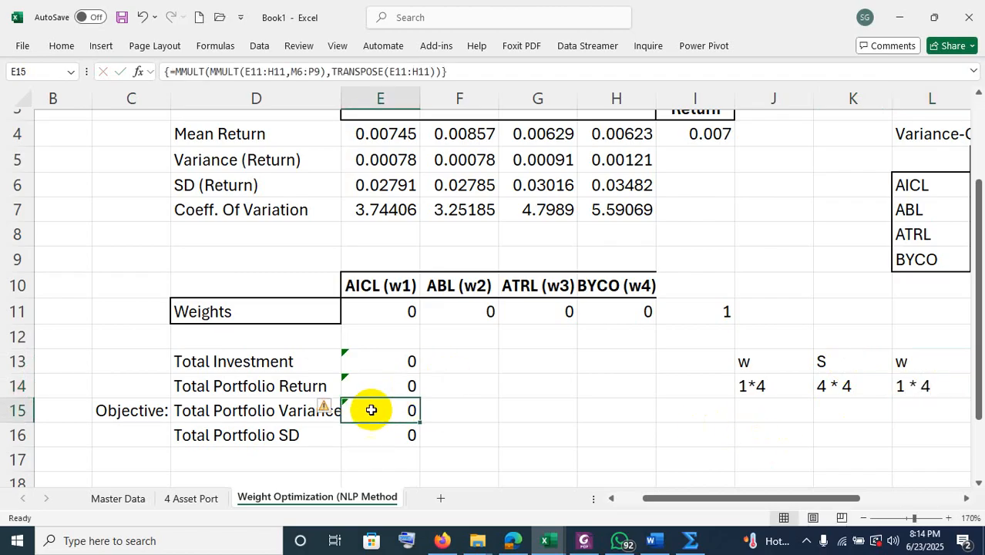
left_click(470, 413)
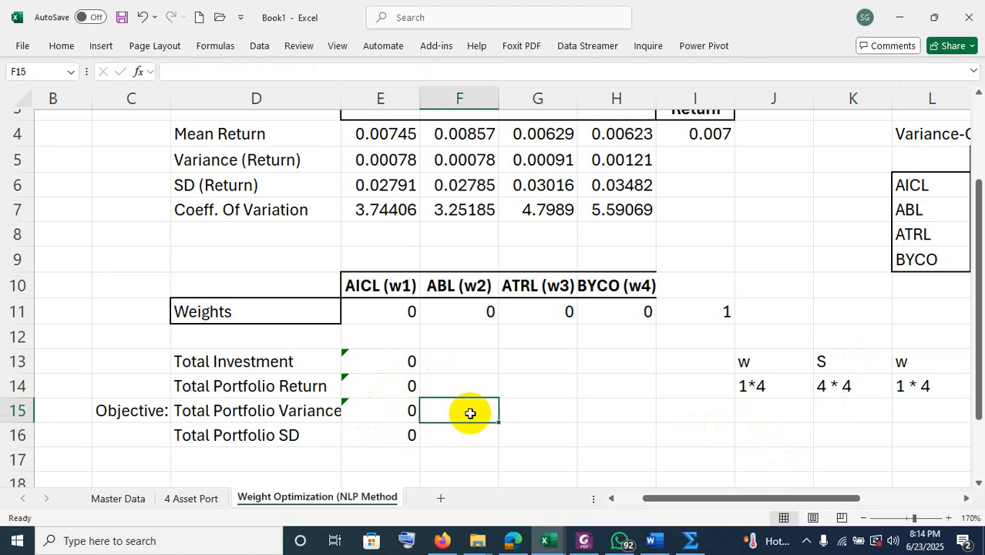
type("1 * 1")
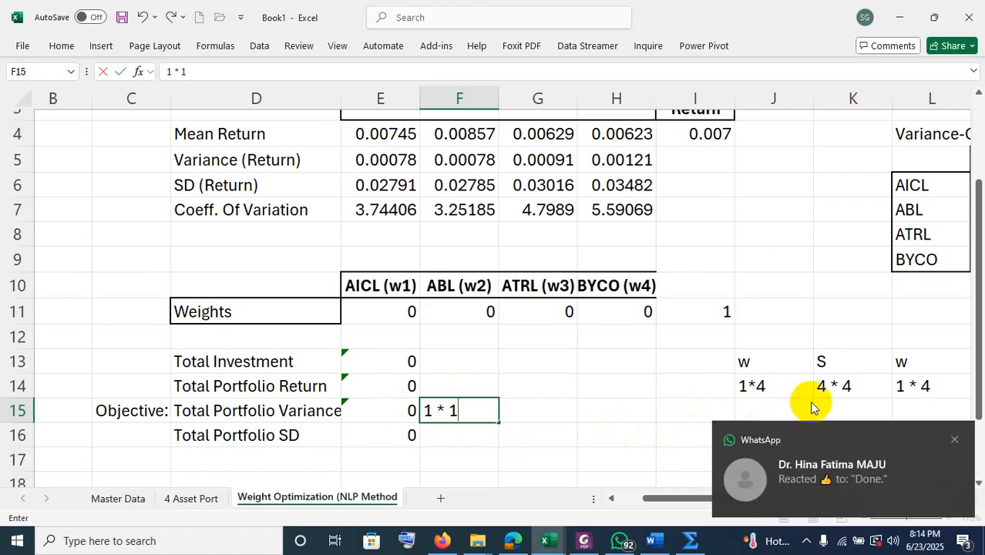
left_click(955, 441)
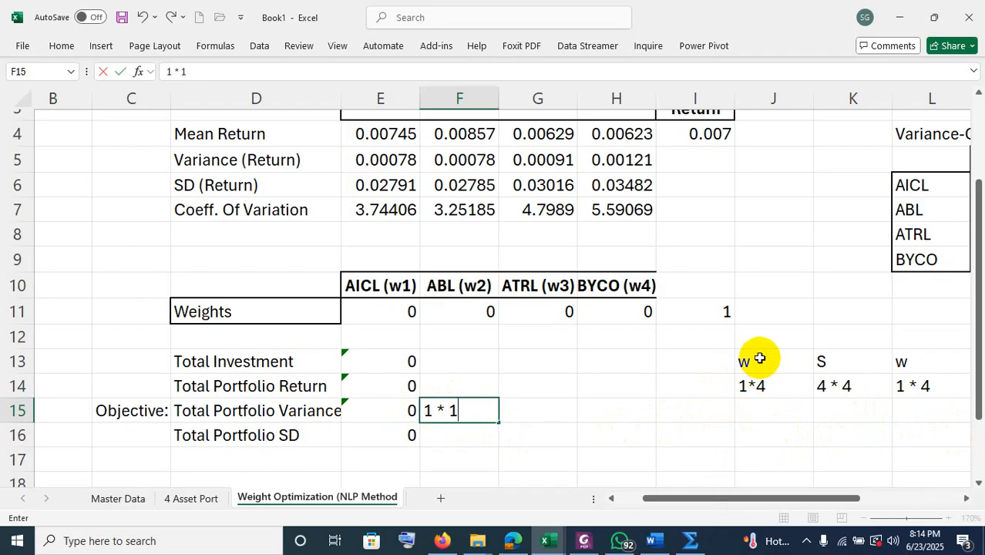
left_click(918, 360)
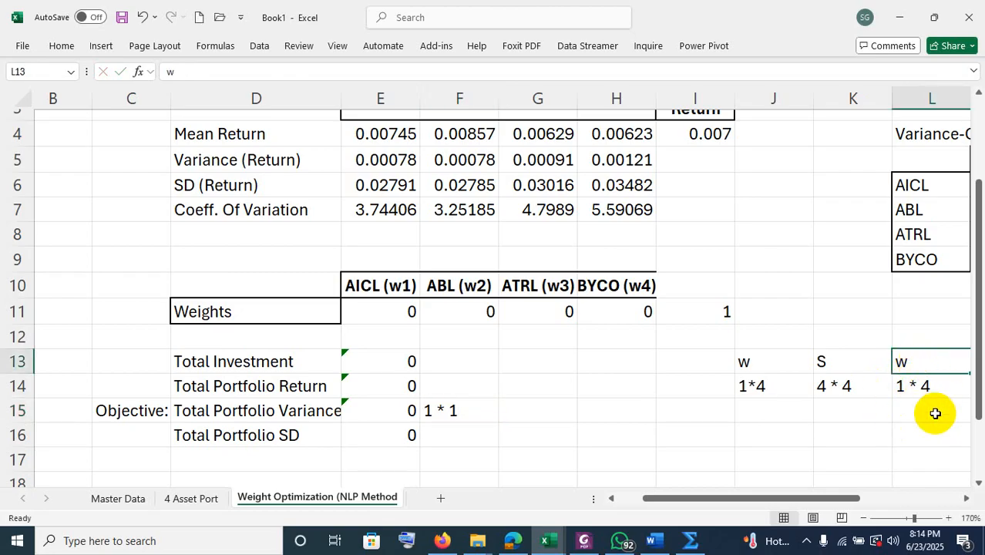
left_click(913, 412)
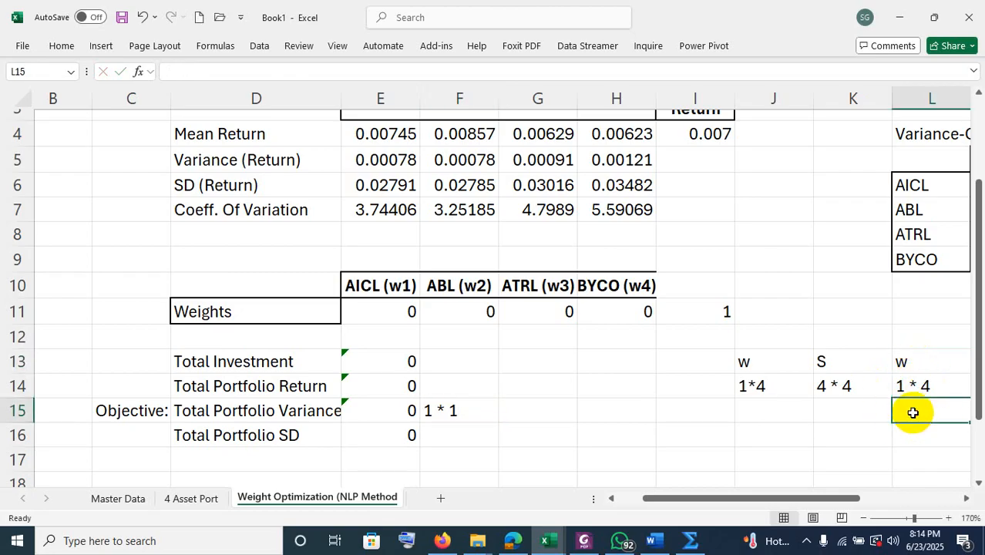
Enter the transposed dimension 4 * 1 in L15 and relabel the second weight vector in L13 as wT
type("4 * 1")
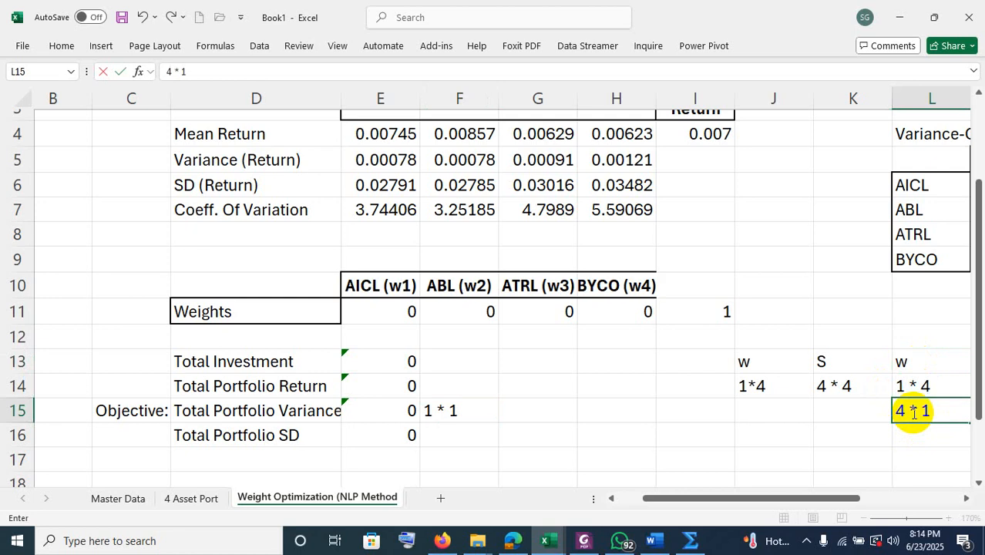
left_click(873, 438)
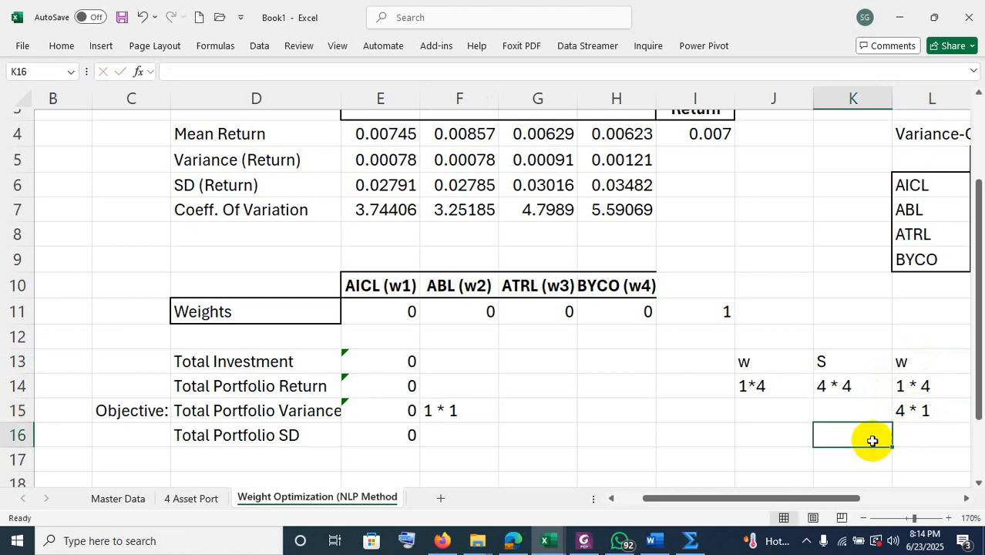
left_click_drag(847, 385, 899, 386)
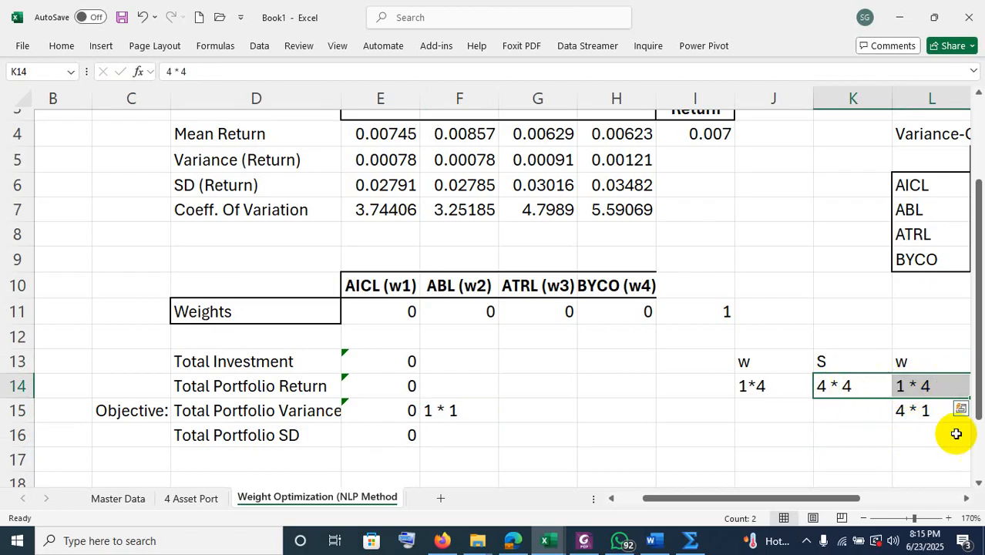
left_click(904, 413)
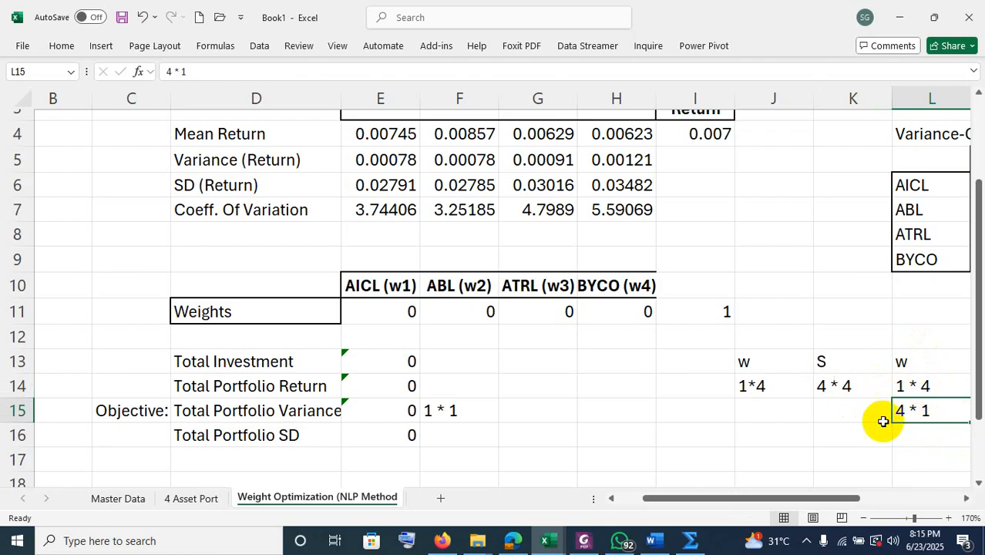
left_click(913, 360)
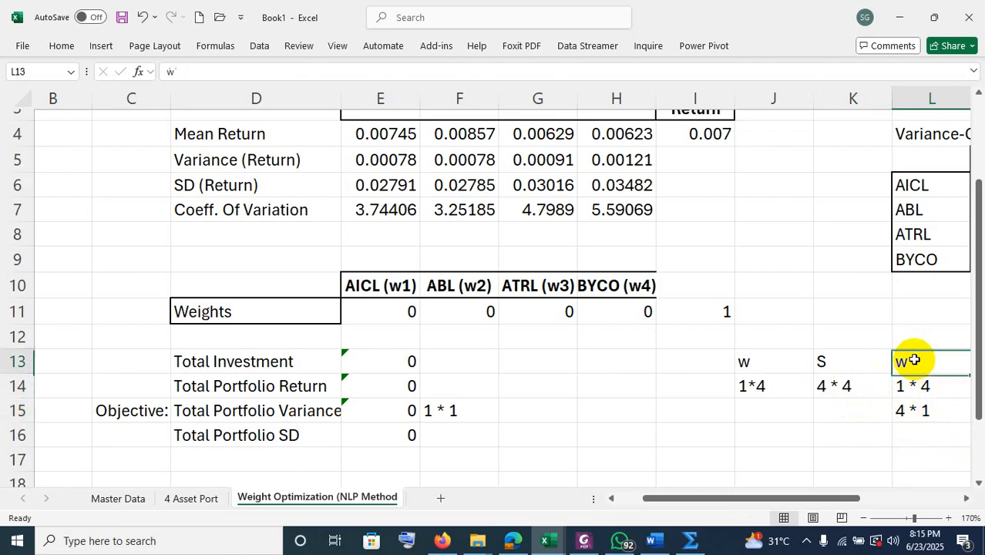
double_click(913, 359)
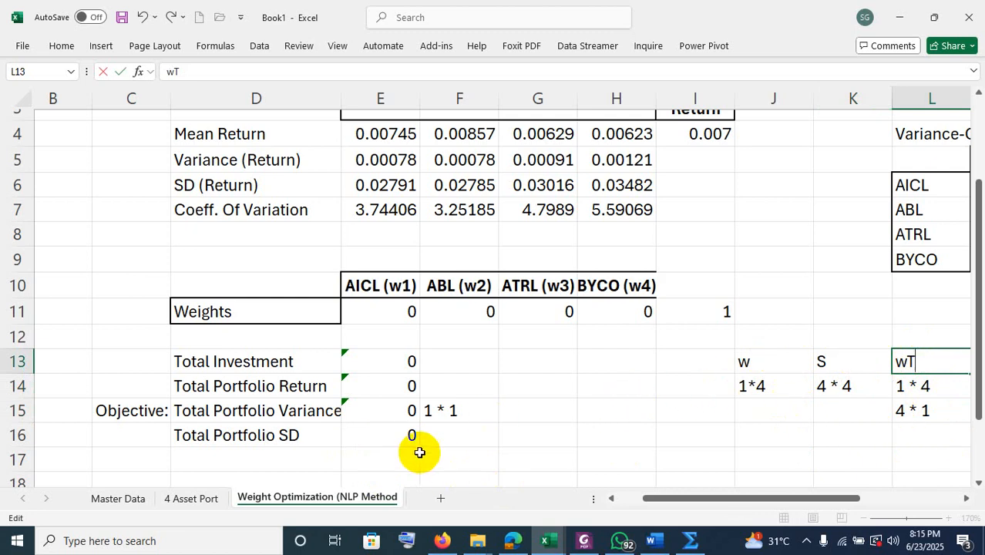
Examine the MMULT variance formula in E15 against the weights and variance-covariance matrix, and recommit it as an array formula
left_click(389, 412)
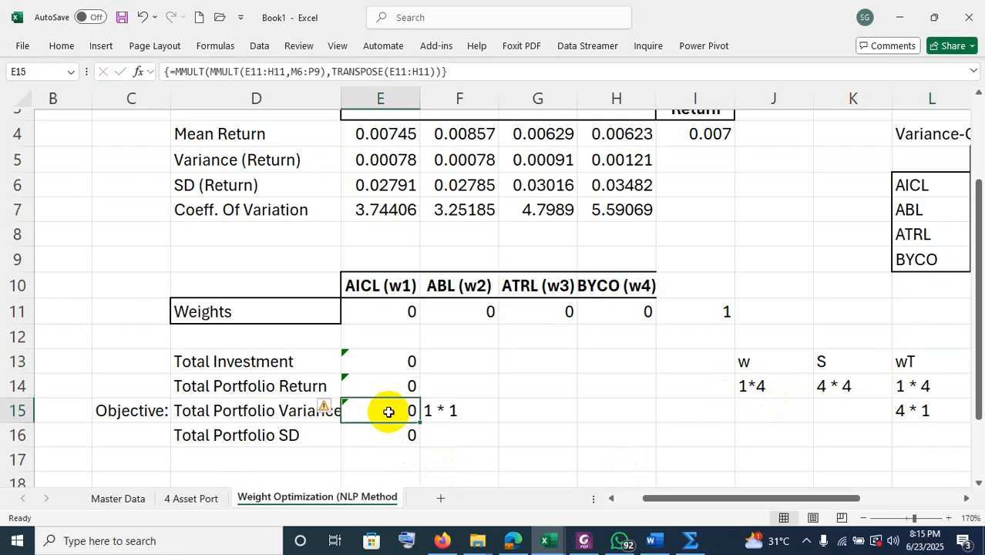
double_click(388, 412)
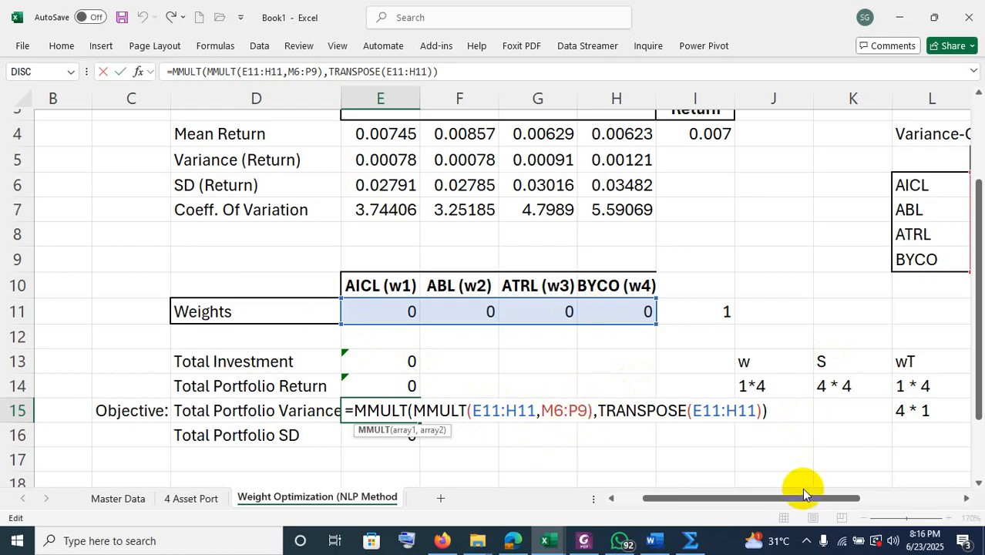
left_click_drag(805, 499, 887, 506)
scroll(886, 506, "up", 1)
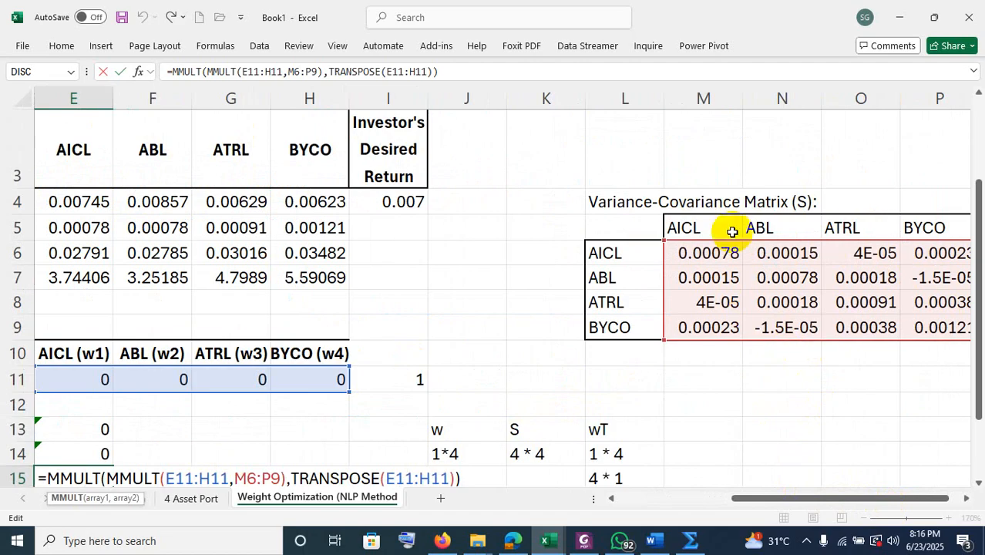
left_click_drag(810, 497, 732, 513)
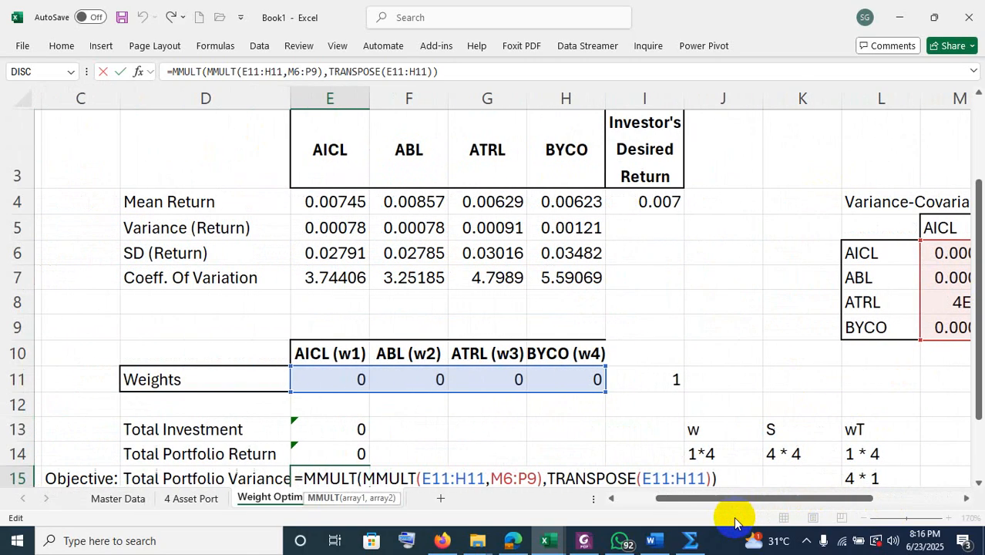
left_click_drag(977, 260, 977, 312)
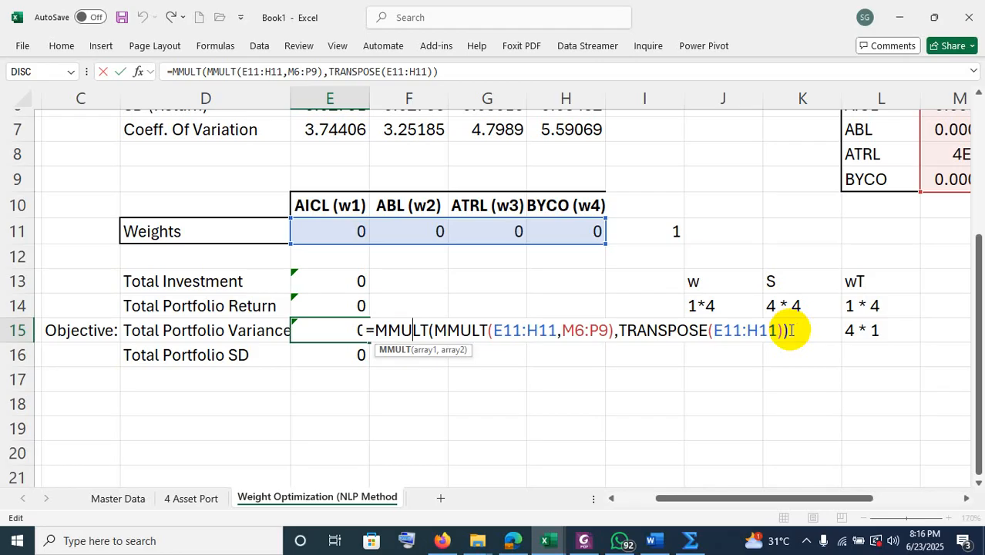
key("ctrl+shift+Return")
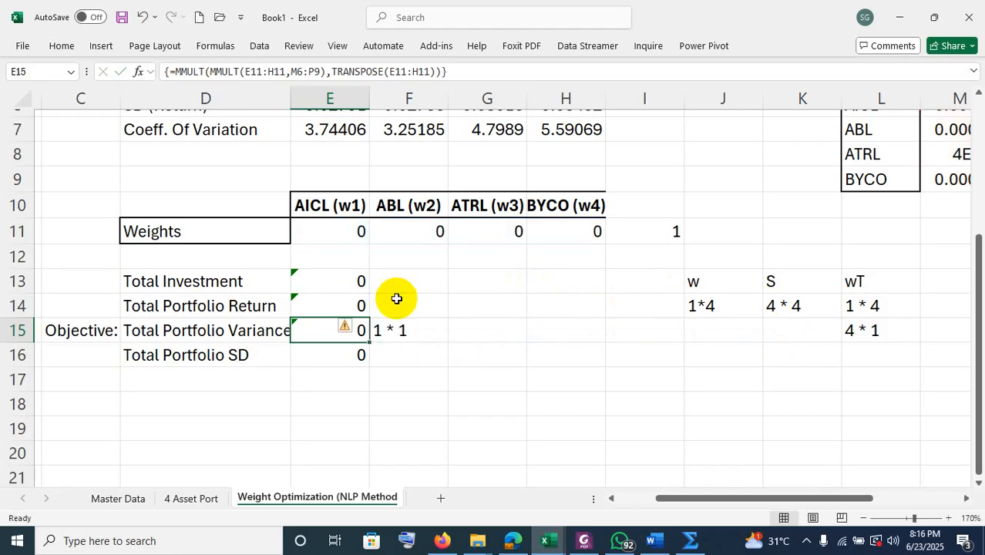
Review the Total Portfolio Variance and Total Portfolio SD rows, including the square-root formula in E16
key("Left")
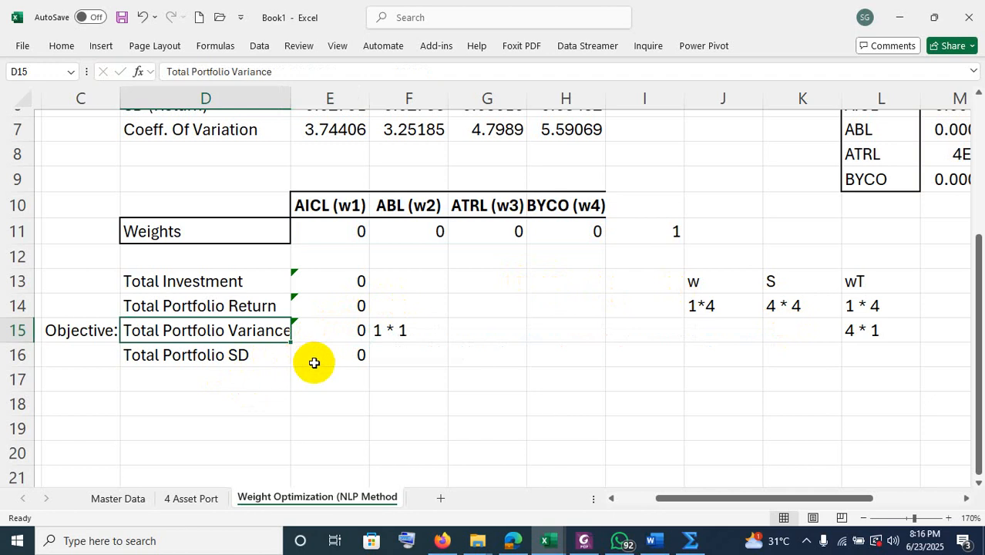
key("Down")
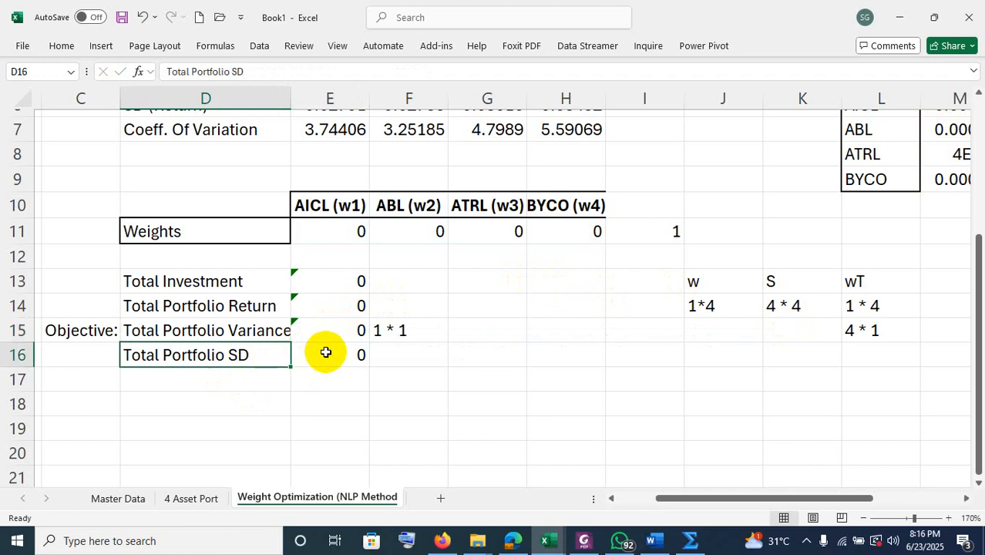
key("Up")
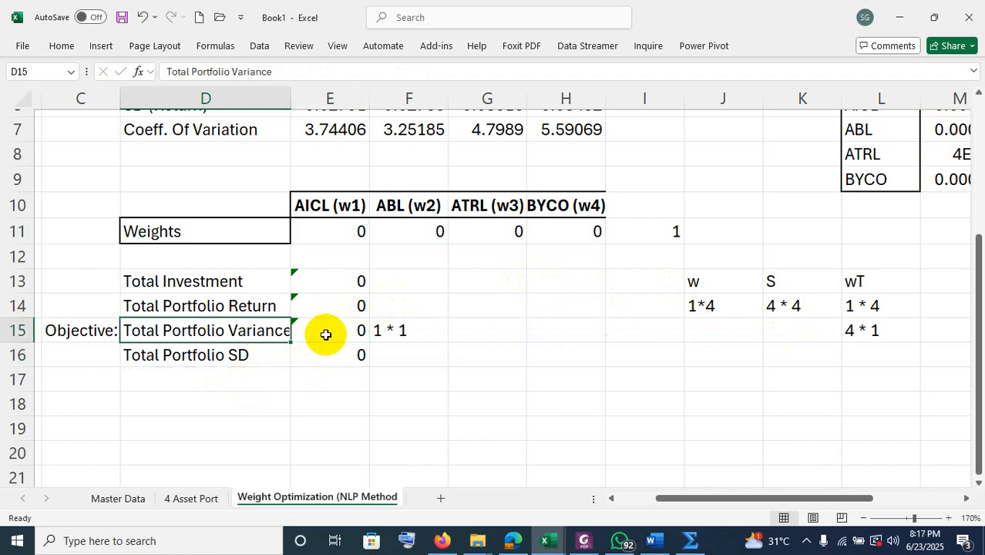
key("Down")
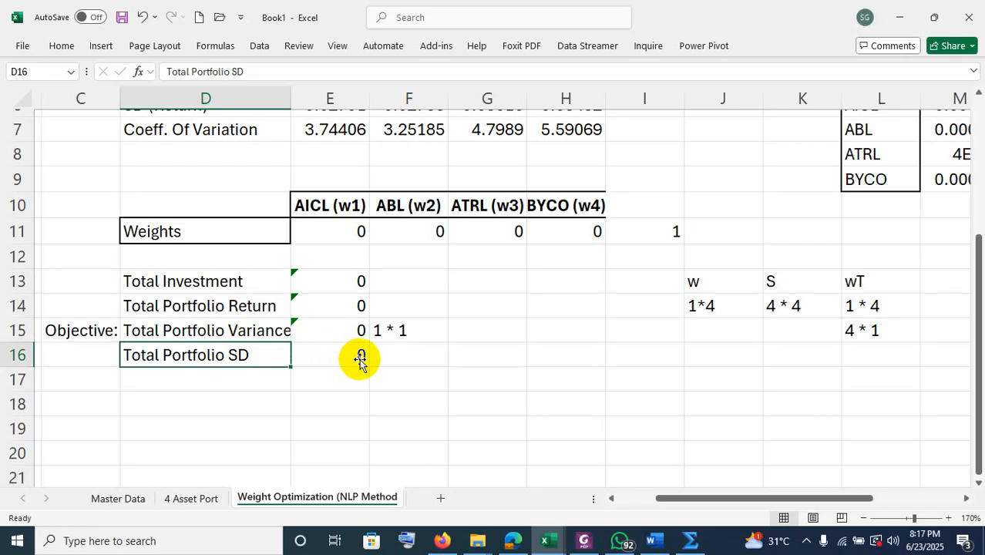
key("Right")
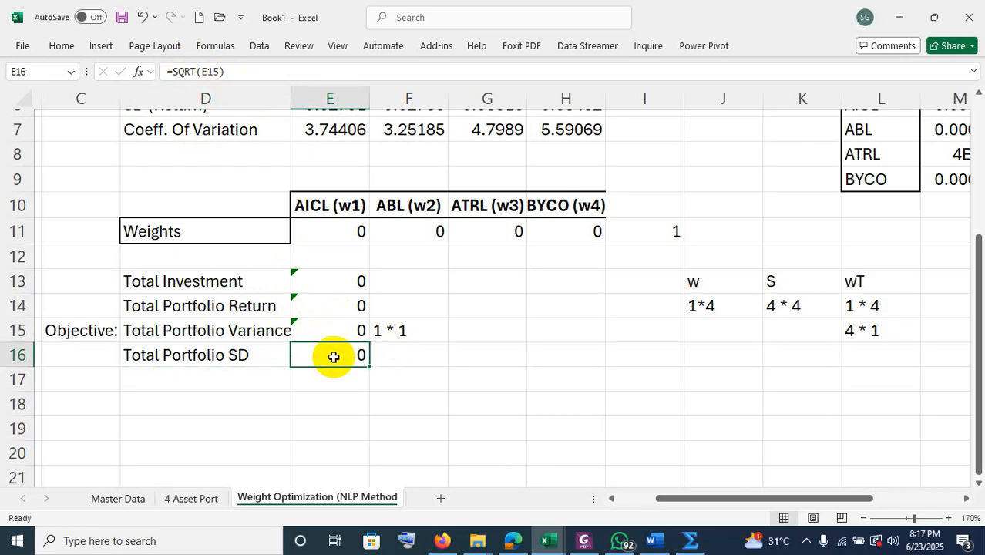
key("Left")
key("F2")
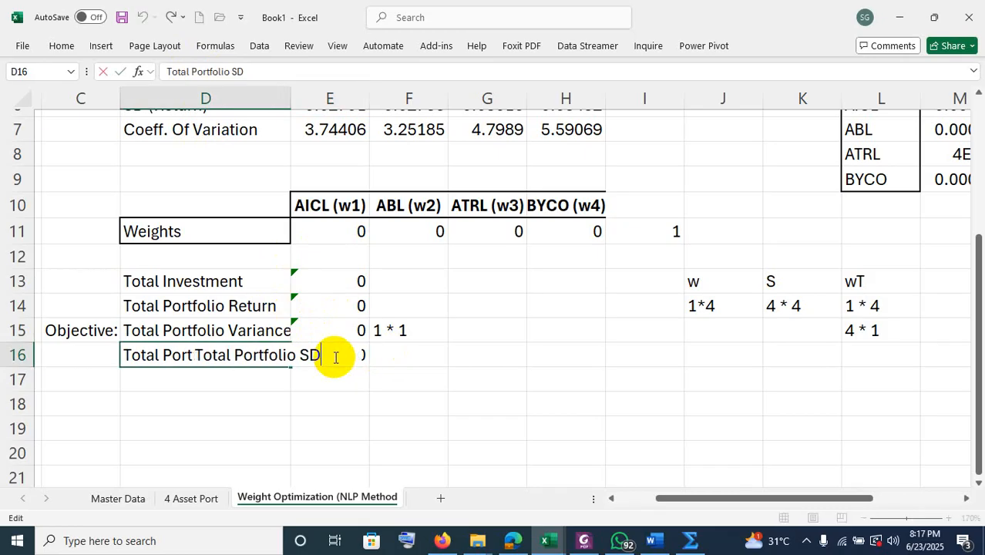
key("Return")
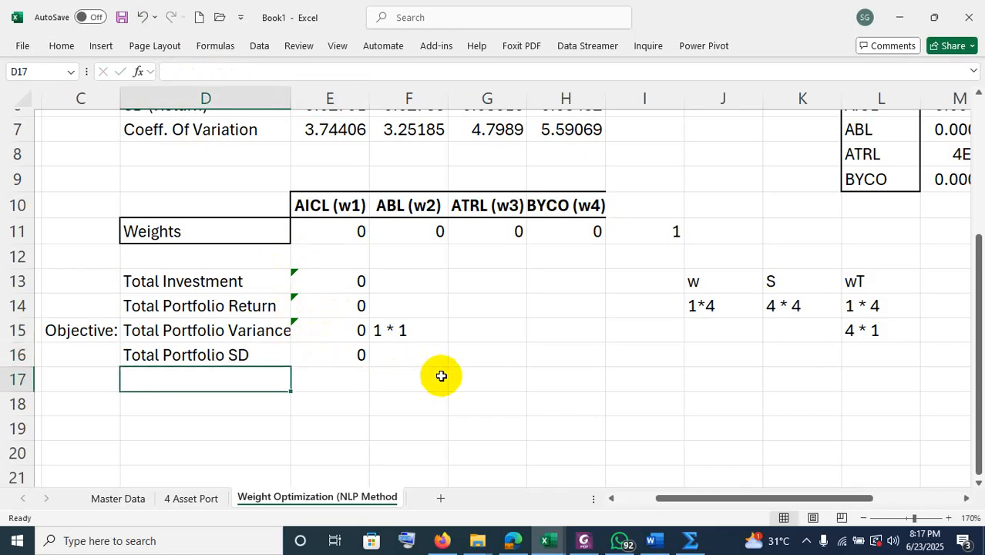
key("ctrl+s")
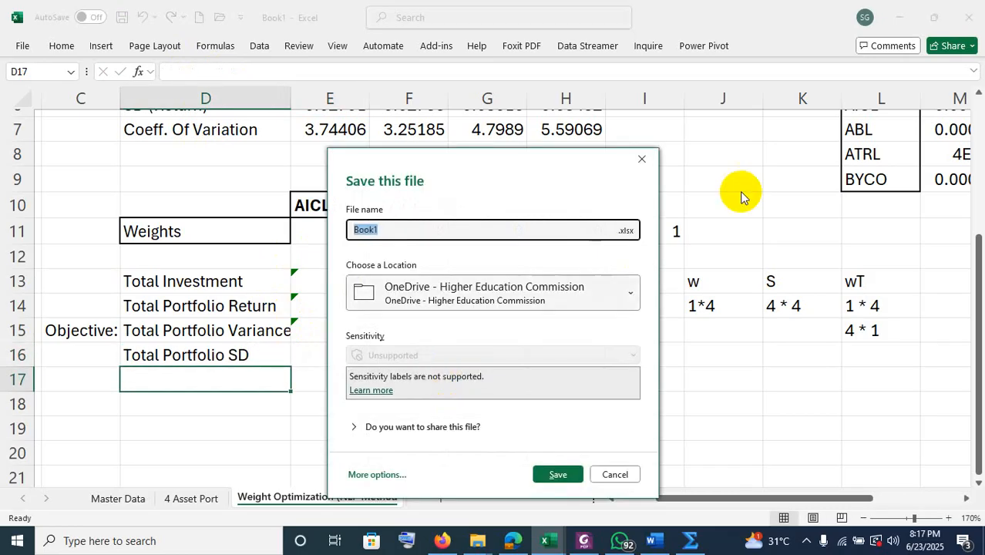
left_click(641, 158)
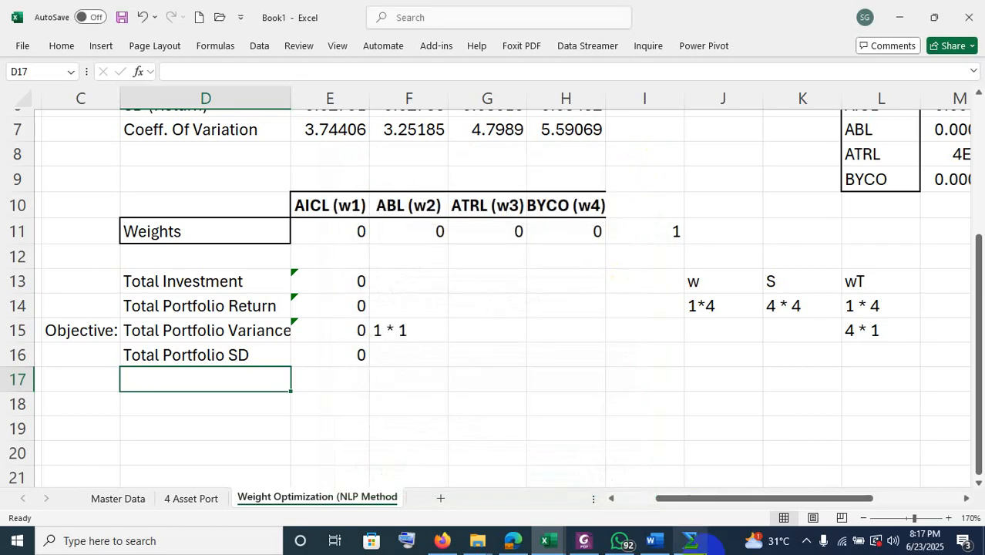
left_click(806, 544)
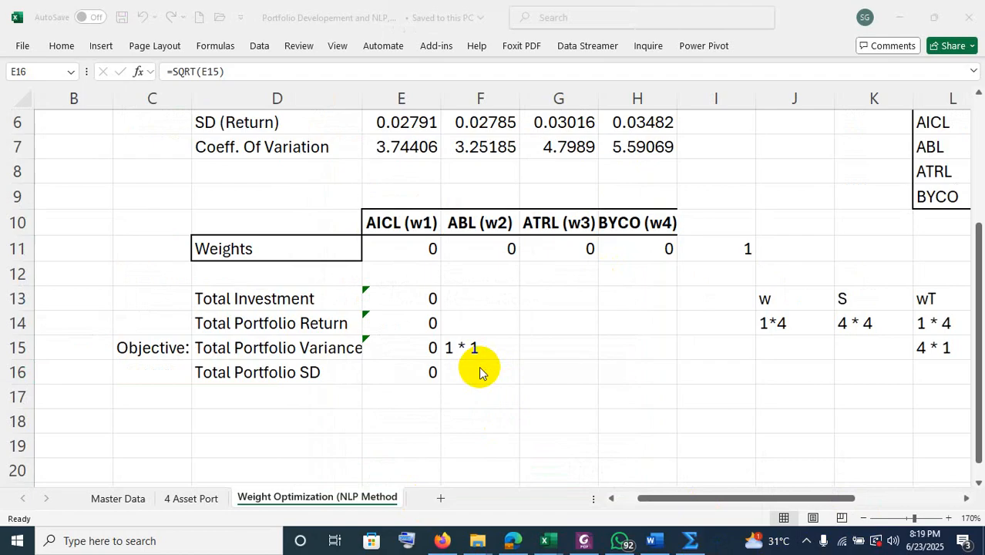
Move the 1 * 1 dimension note from F15 to G15
left_click(392, 371)
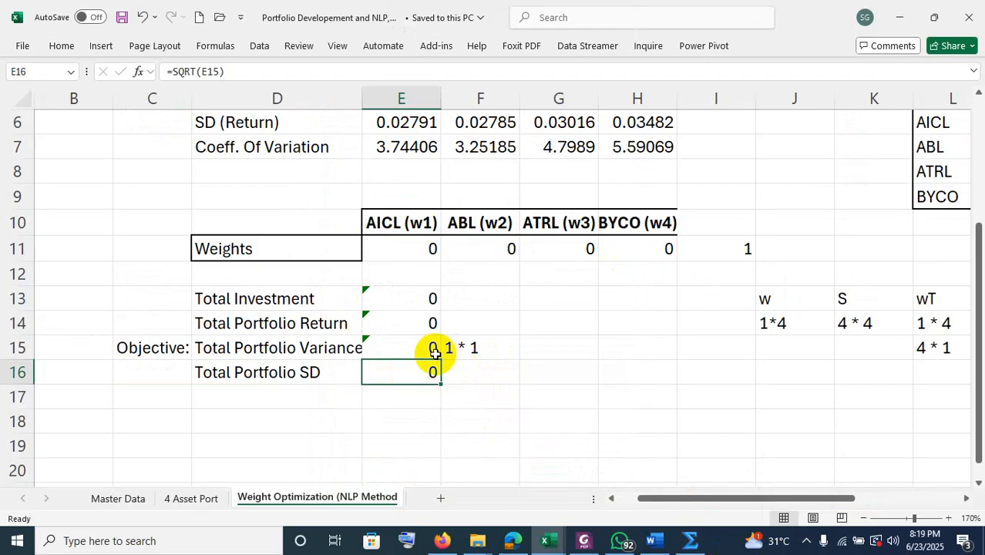
left_click(479, 353)
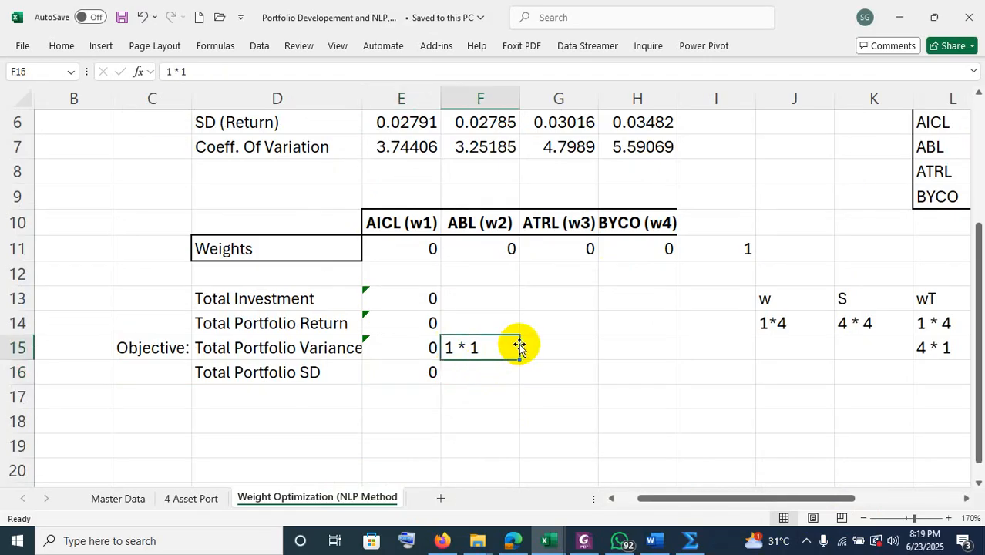
left_click_drag(519, 346, 557, 344)
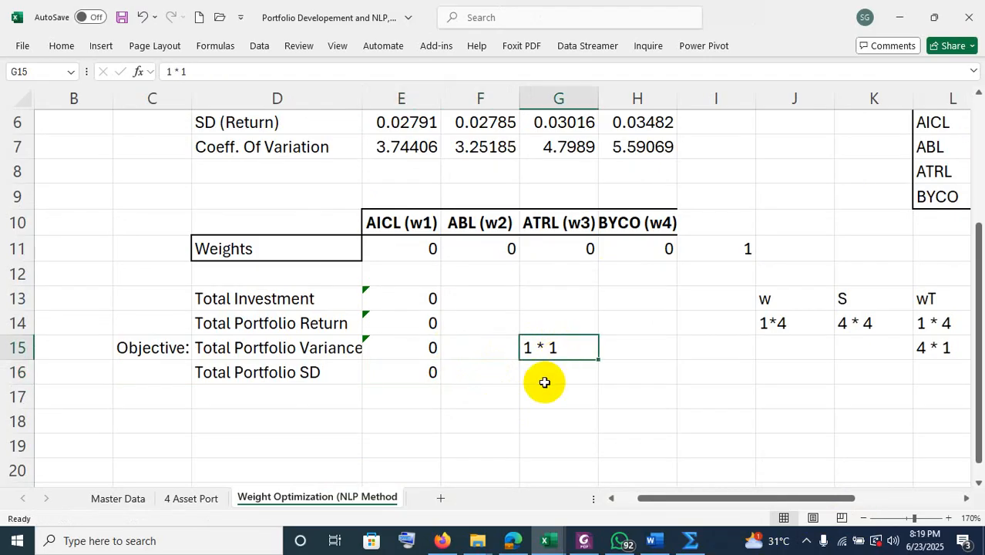
left_click(472, 344)
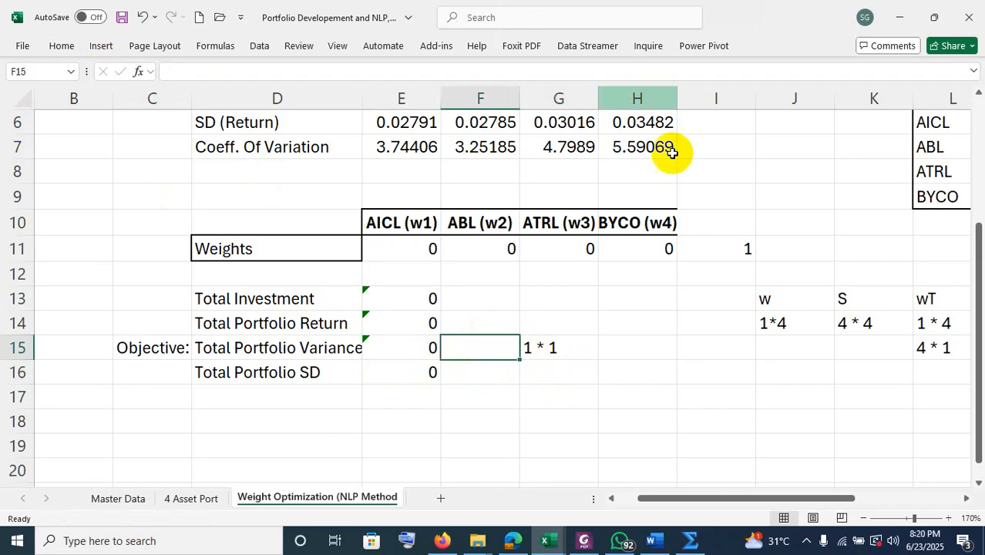
Check the data analysis tools for the Solver command
left_click(257, 48)
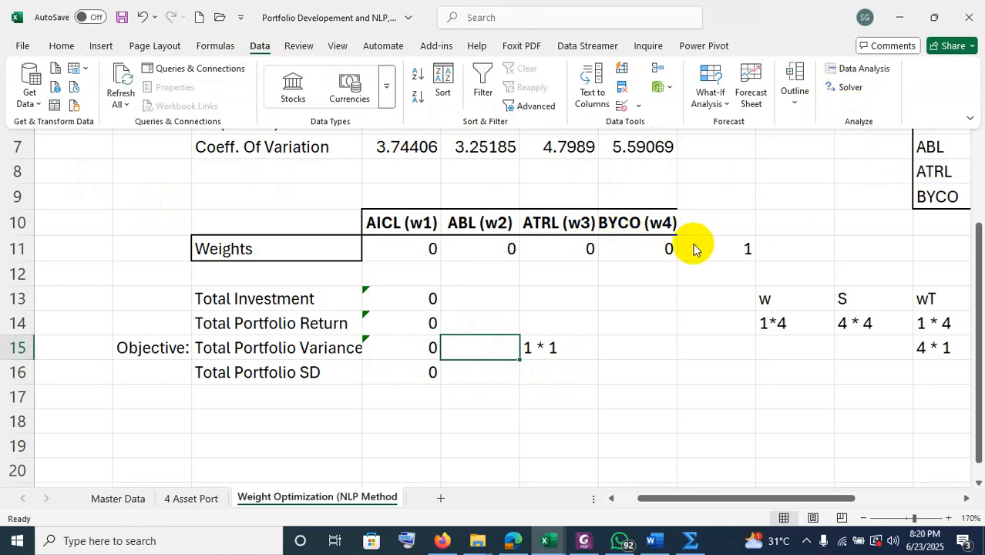
key("ctrl+F1")
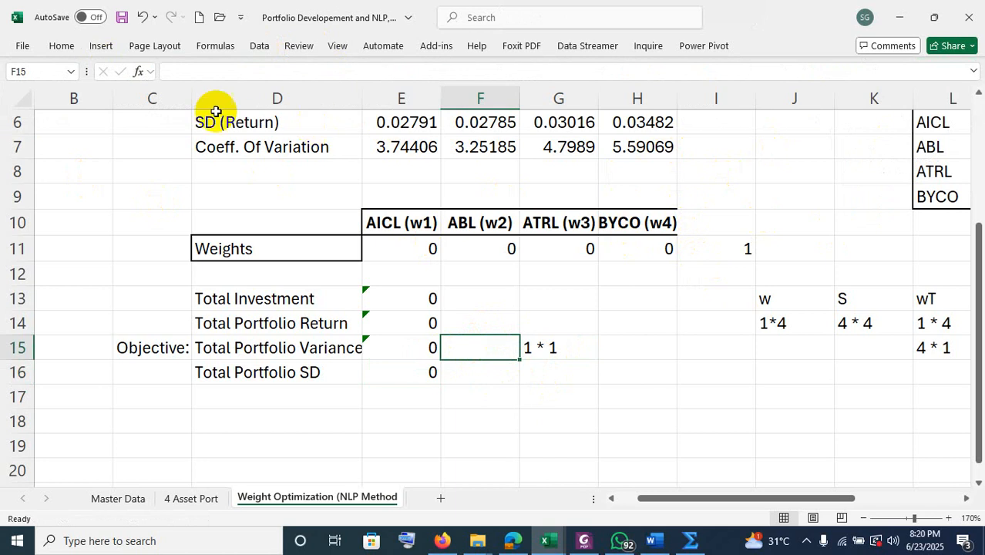
left_click(442, 53)
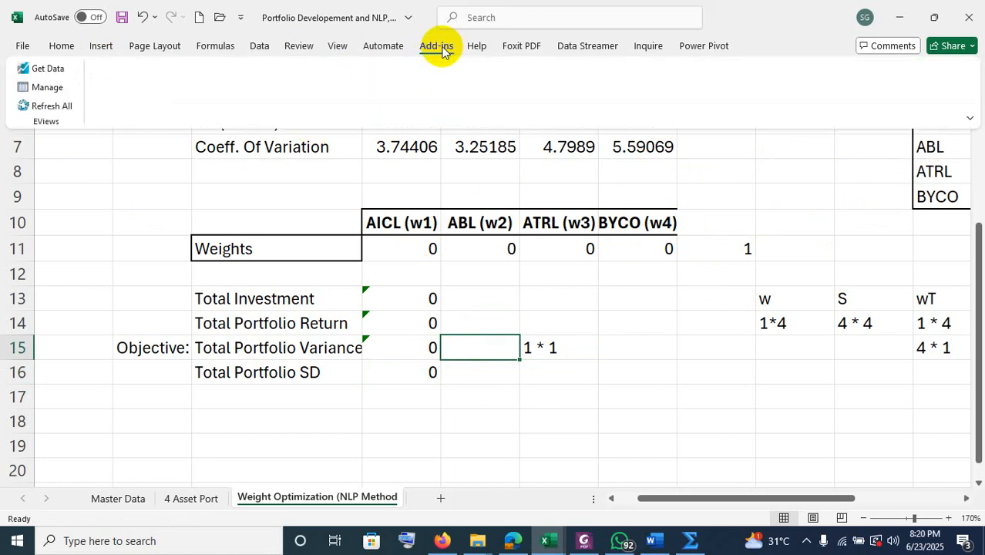
left_click(48, 89)
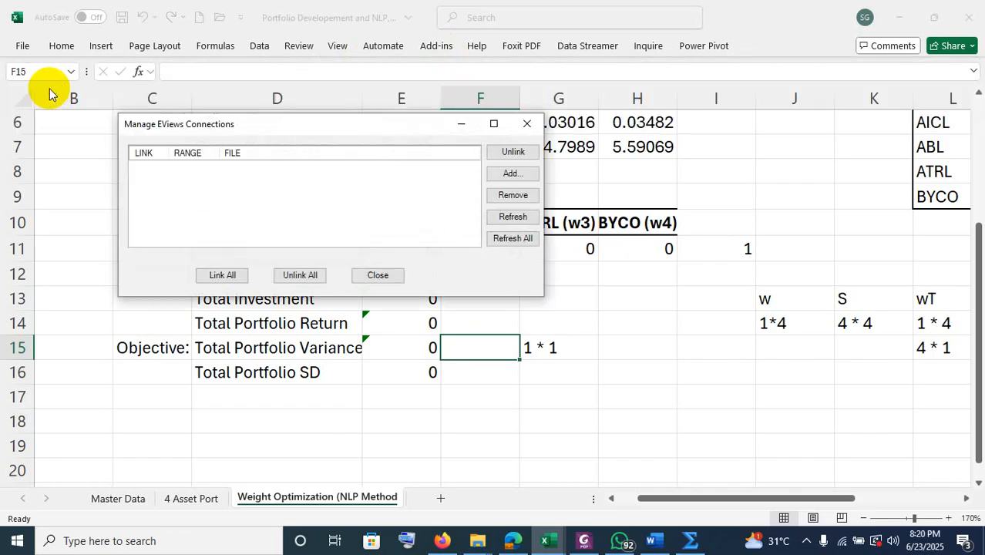
left_click(527, 124)
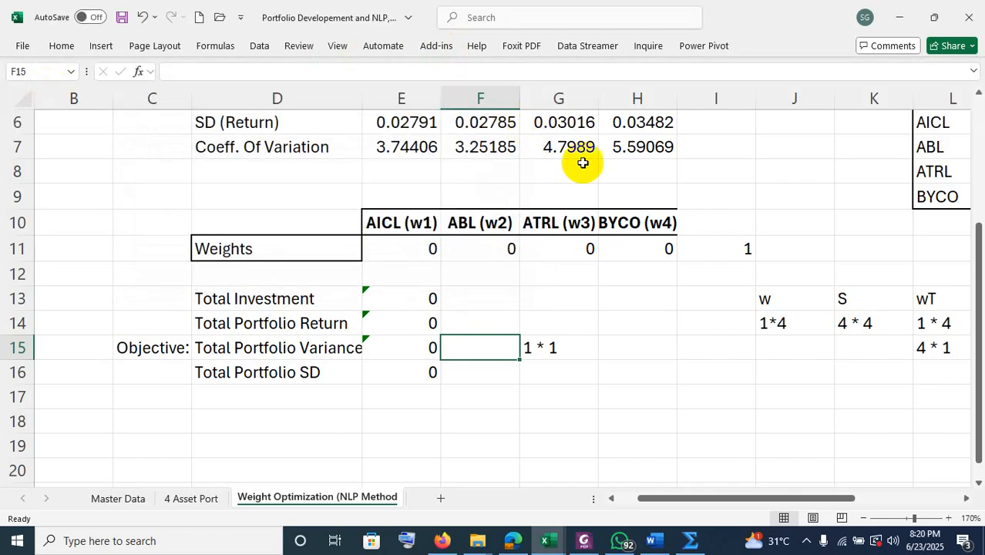
Open the Excel add-ins list from the program options, check whether Solver Add-in is enabled, and close the list
left_click(21, 46)
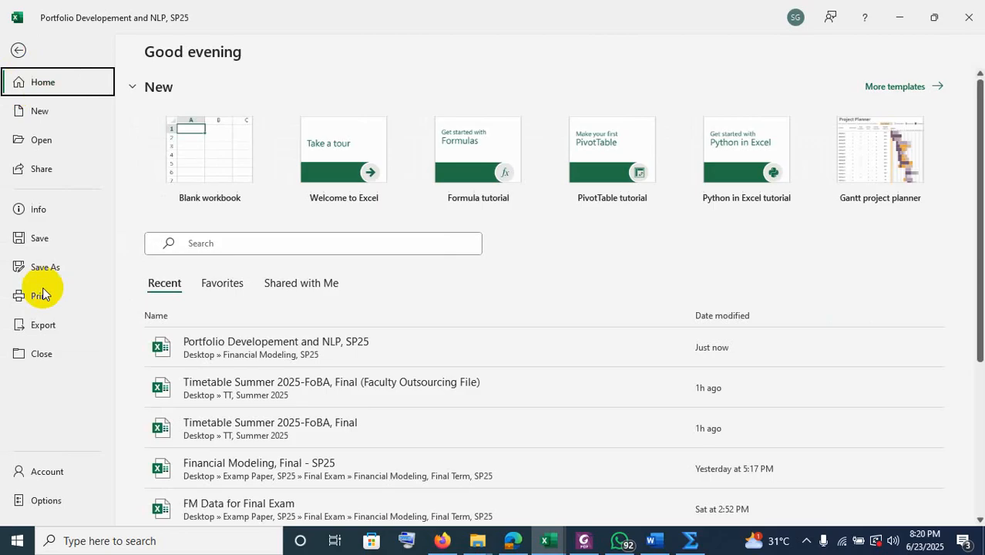
left_click(44, 501)
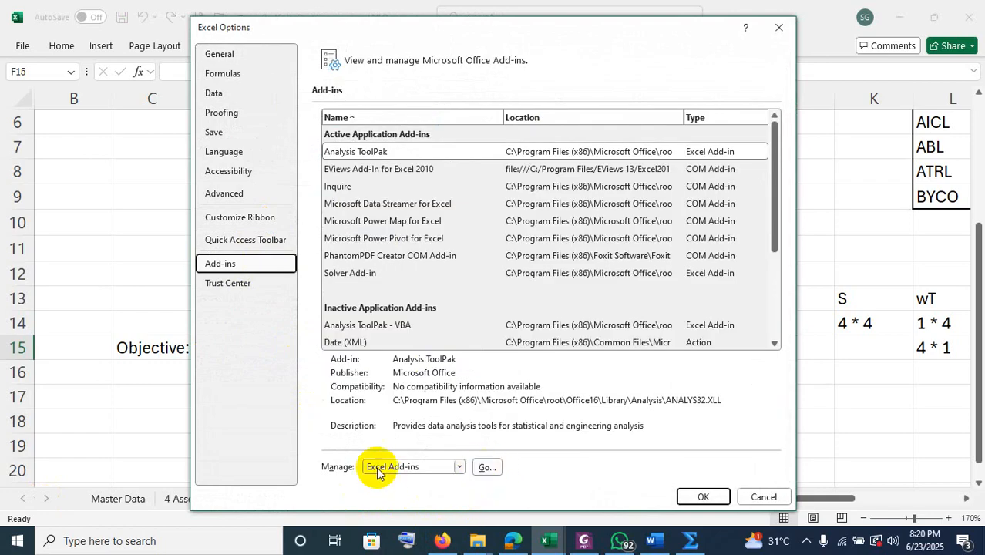
left_click(485, 467)
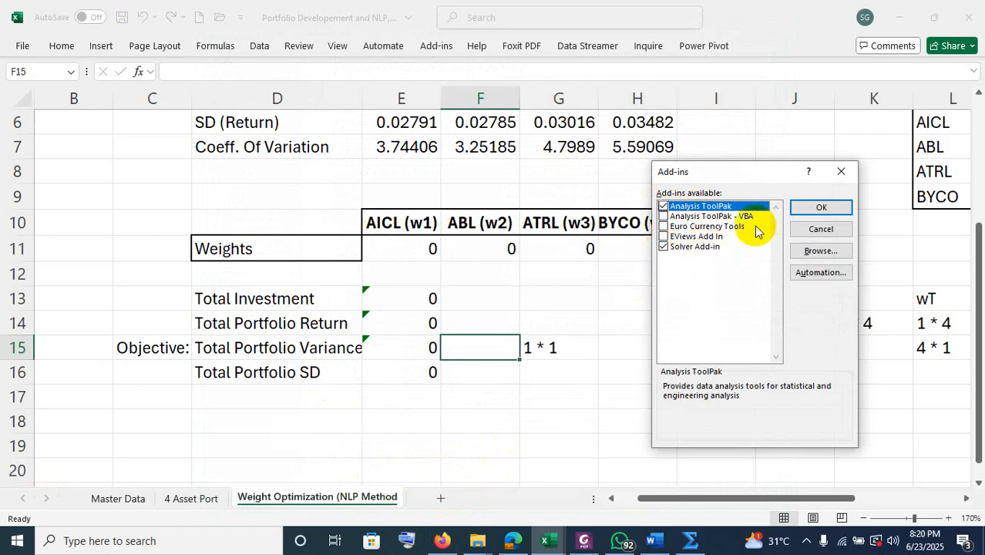
left_click(843, 172)
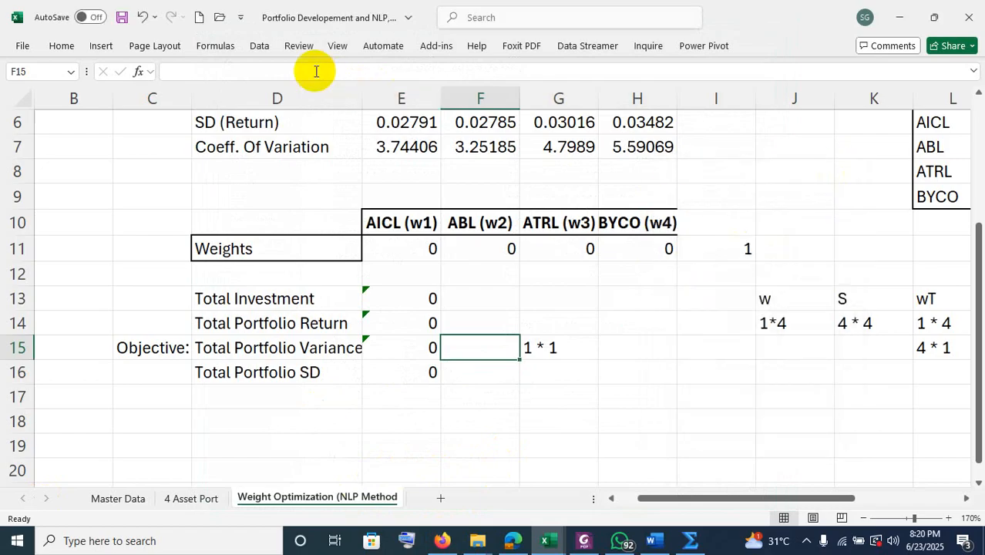
Open Solver and clear its existing objective, changing variable cells and both constraints
left_click(261, 48)
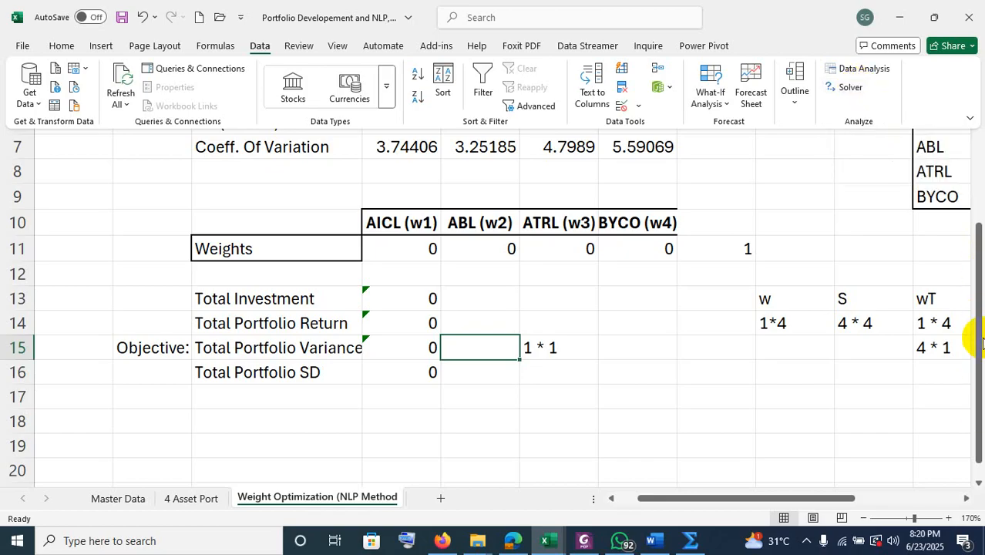
left_click_drag(979, 339, 967, 278)
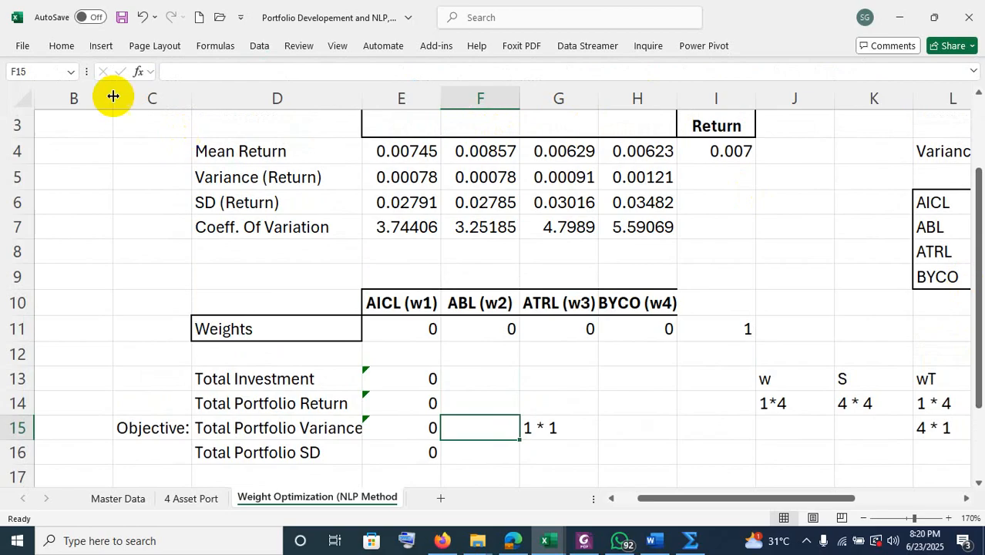
left_click(259, 45)
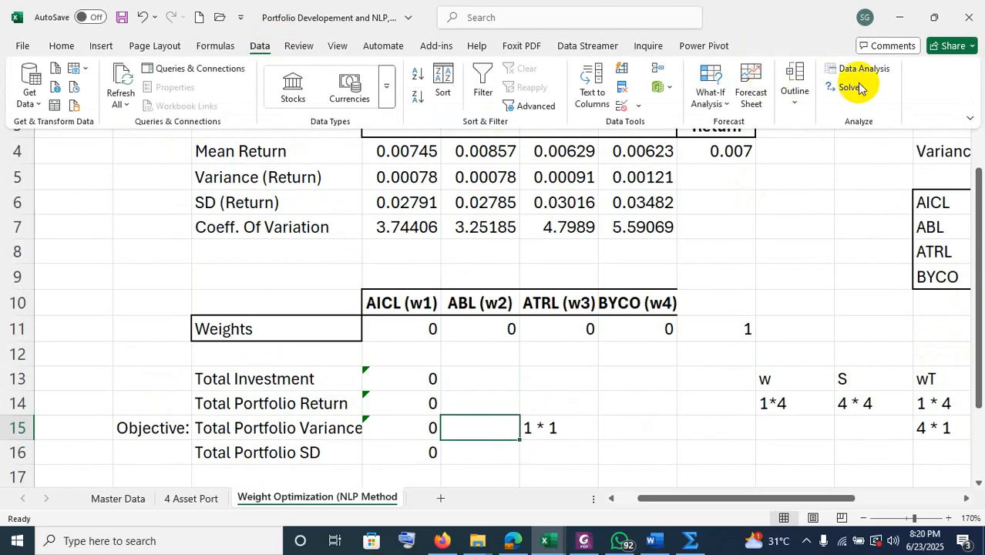
left_click(850, 89)
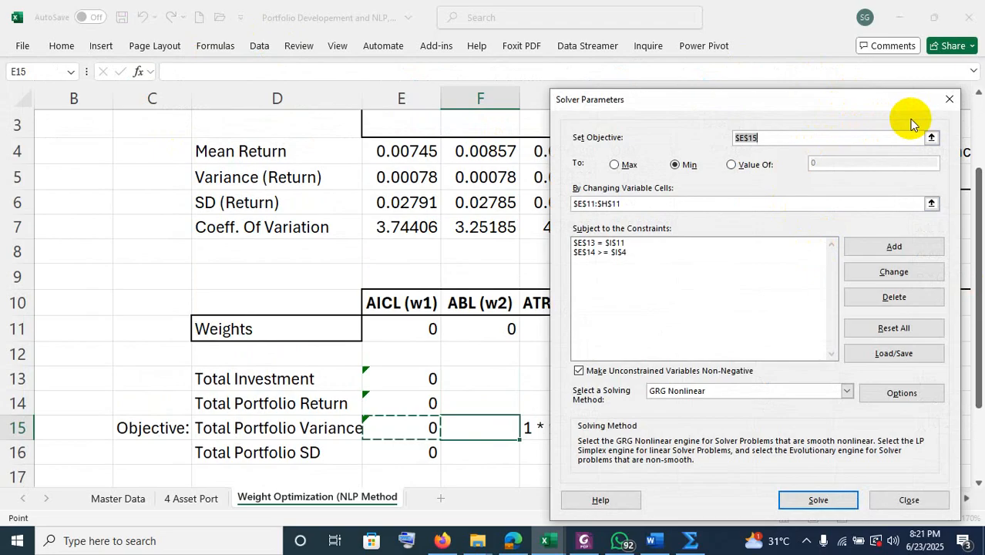
mouse_move(844, 106)
left_mouse_down()
mouse_move(917, 126)
mouse_move(935, 185)
mouse_move(894, 121)
mouse_move(863, 132)
mouse_move(830, 116)
mouse_move(832, 101)
left_mouse_up()
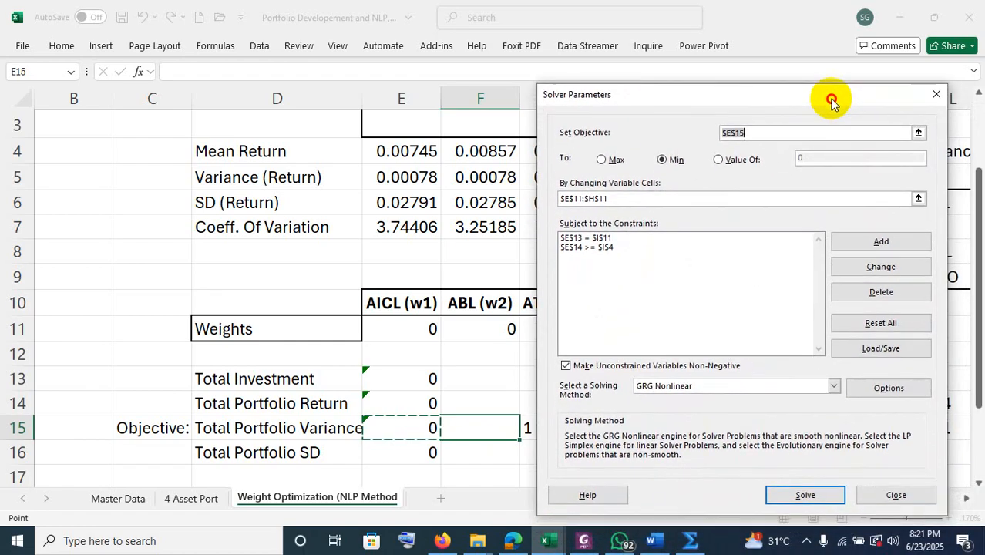
left_click(761, 133)
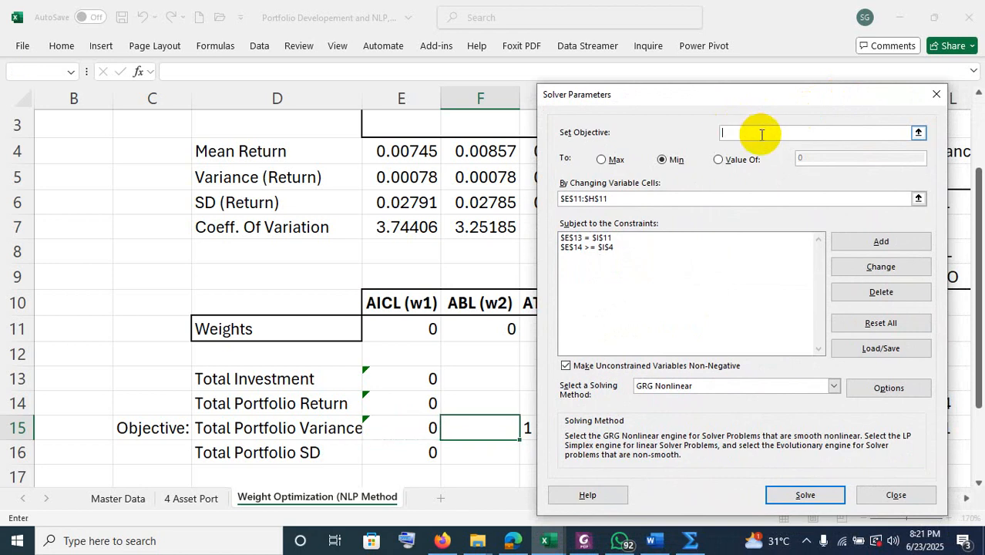
left_click(632, 198)
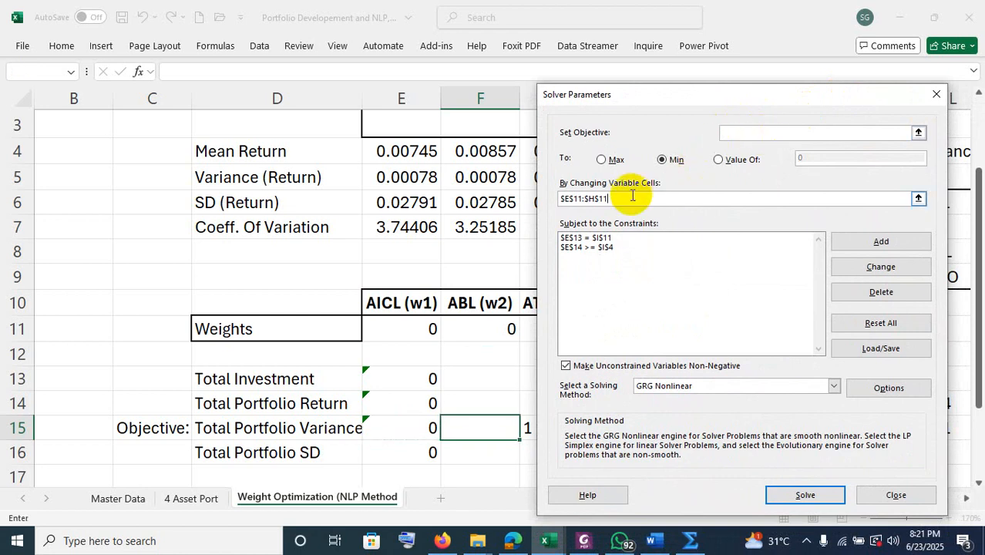
left_click(652, 238)
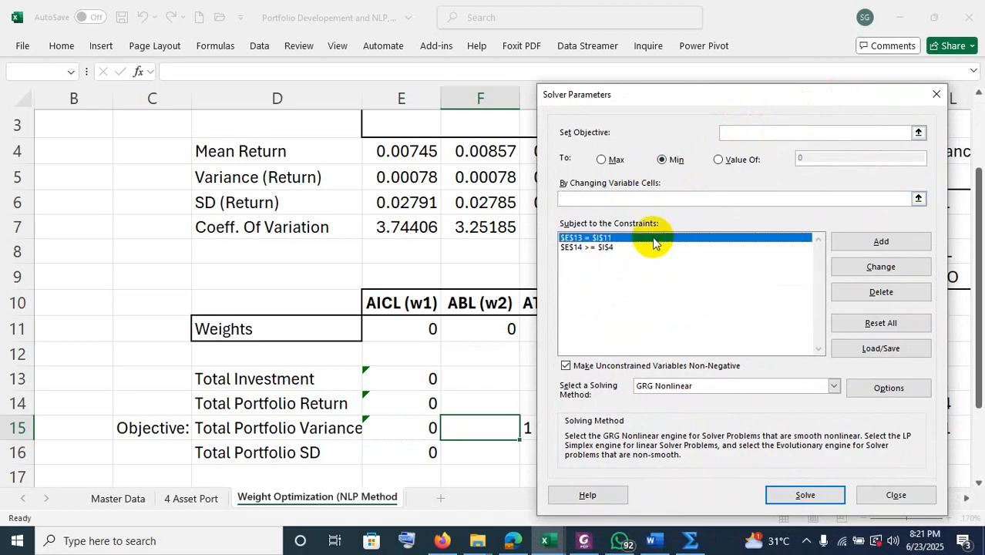
left_click(883, 294)
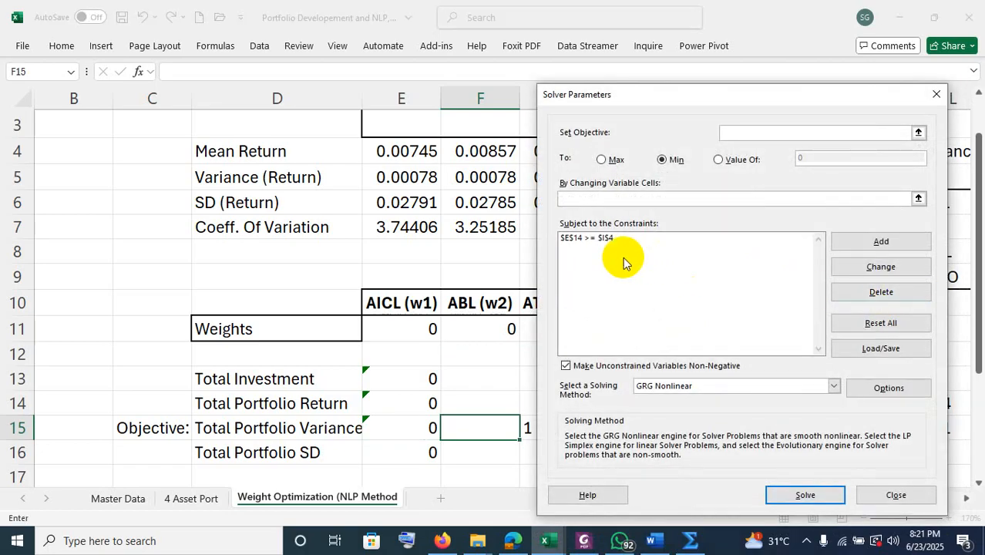
left_click(607, 239)
left_click(893, 291)
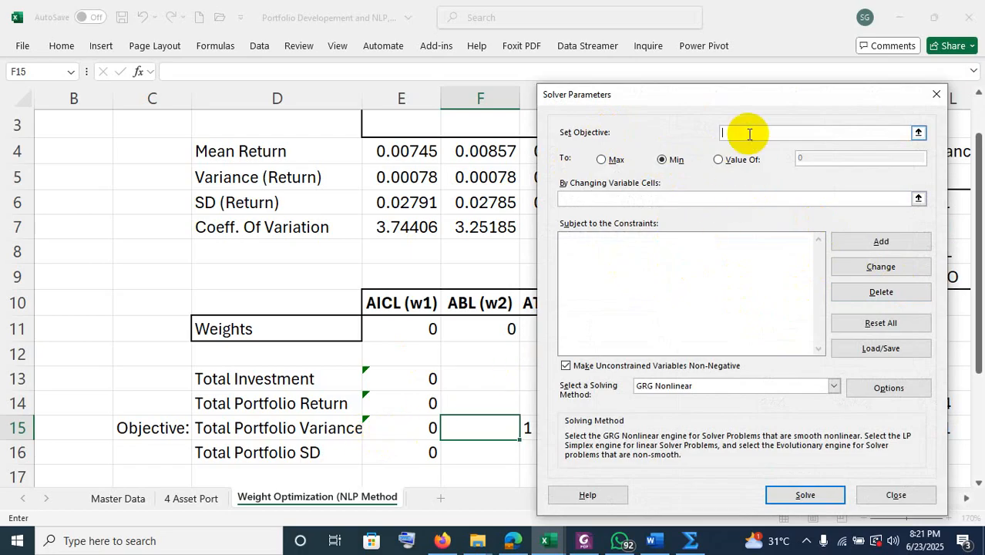
Set Solver to minimize the Total Portfolio Variance in E15 by changing the weights in E11:H11
left_click(397, 426)
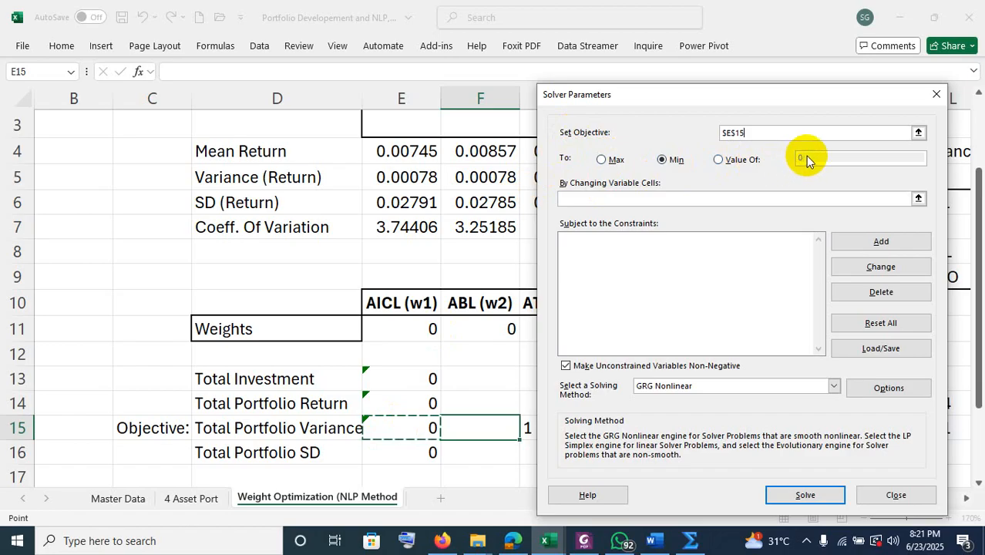
left_click(665, 167)
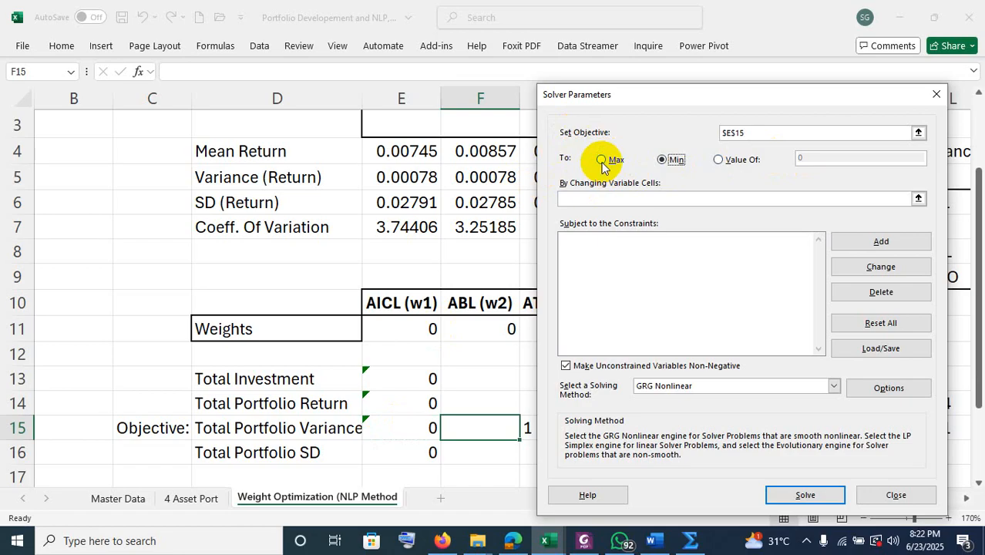
left_click(589, 199)
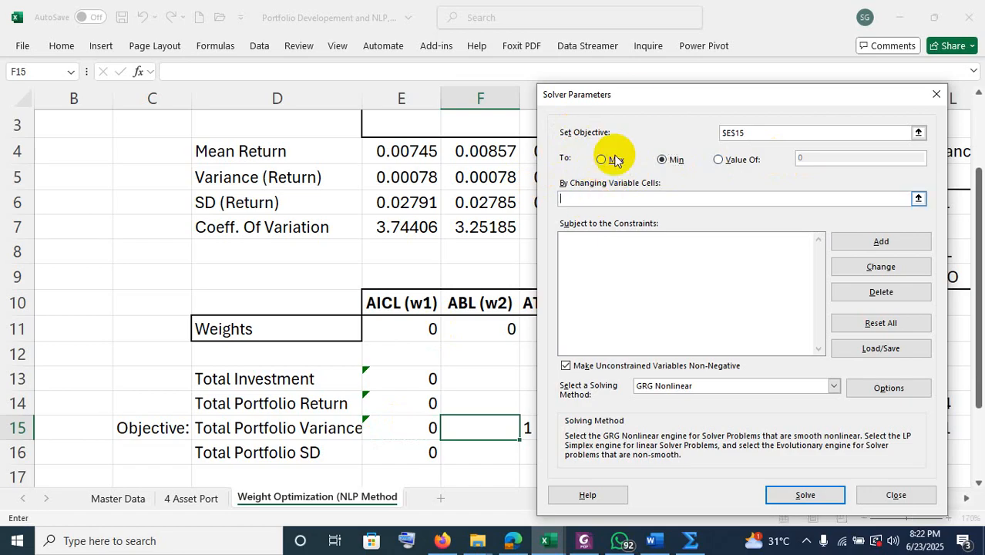
left_click_drag(635, 95, 794, 213)
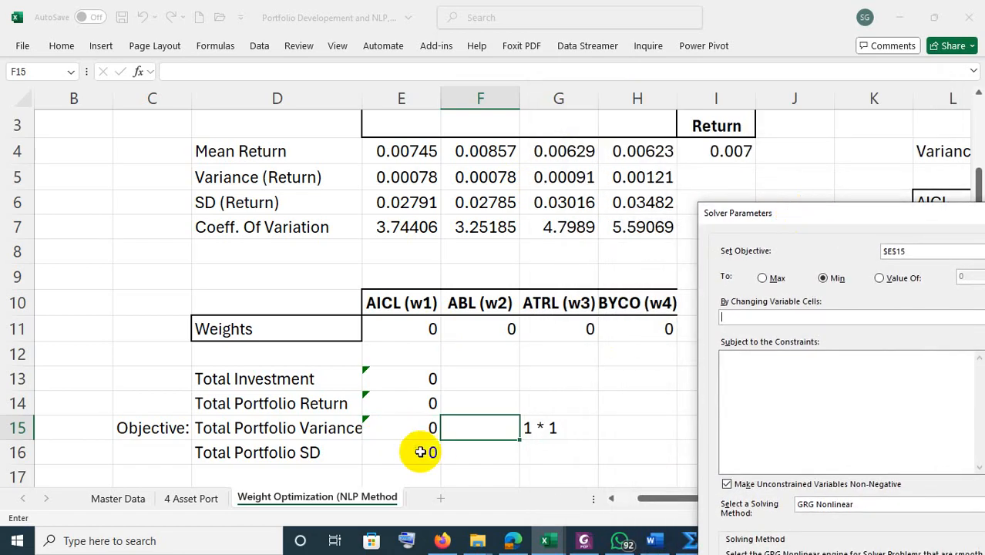
left_click_drag(397, 331, 634, 328)
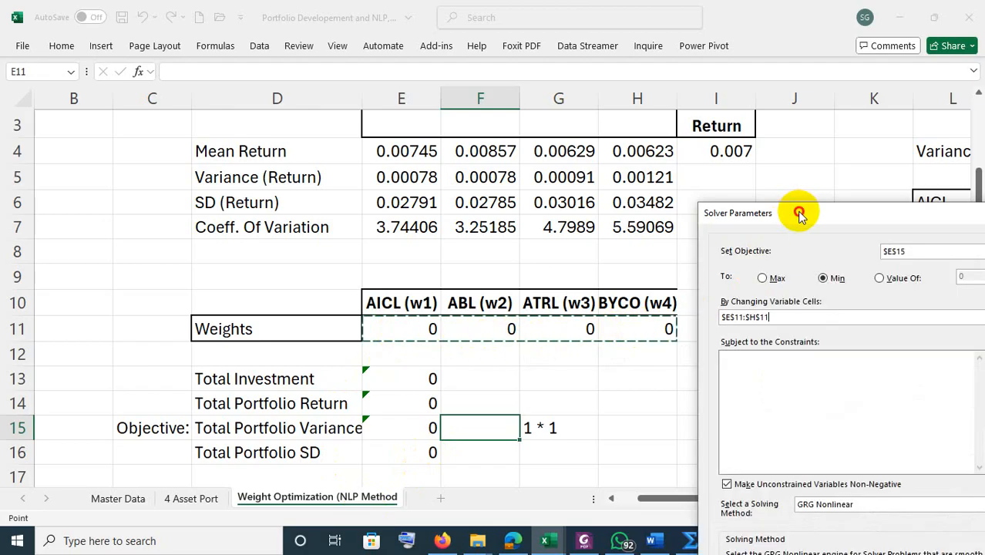
left_click_drag(798, 214, 636, 86)
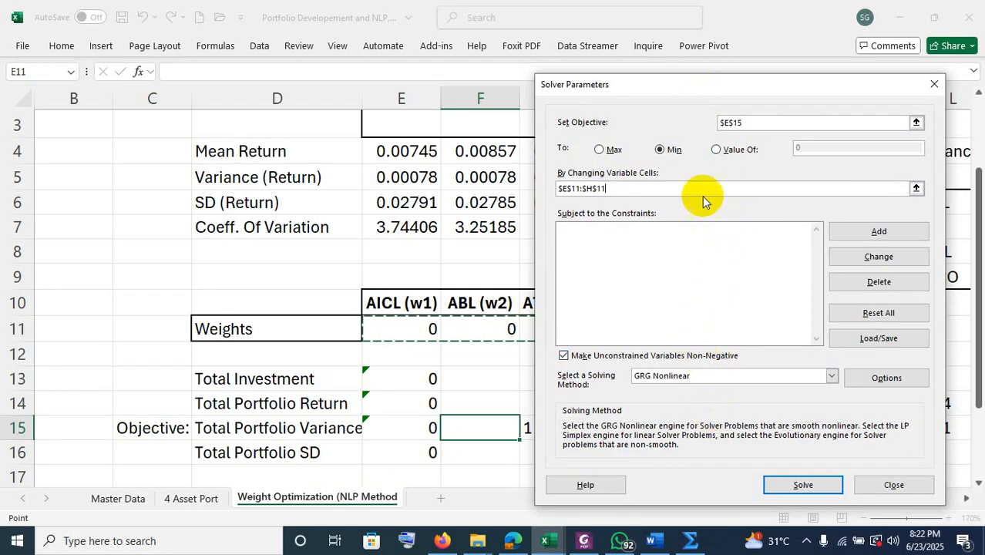
Add a Solver constraint requiring Total Investment in E13 to equal I11
left_click_drag(689, 85, 683, 368)
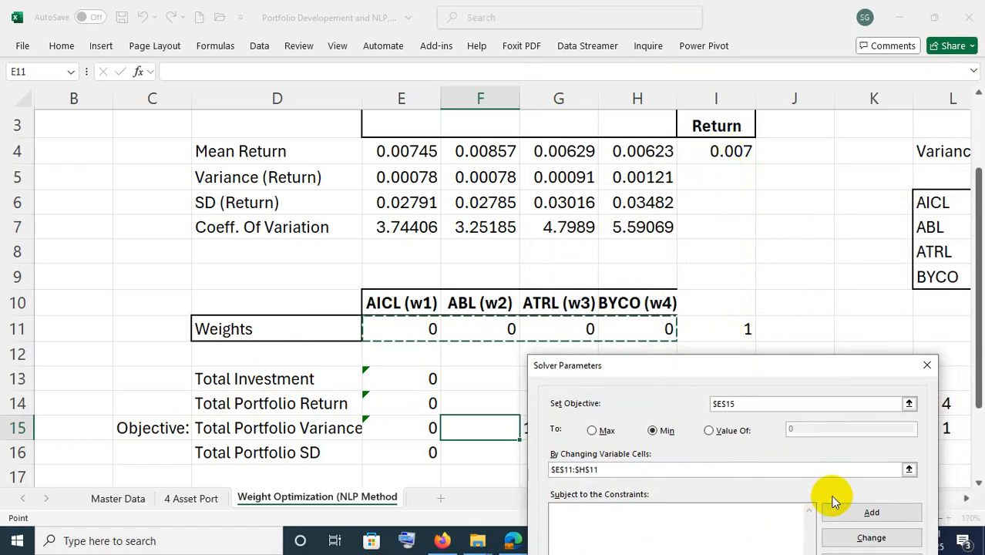
left_click(860, 515)
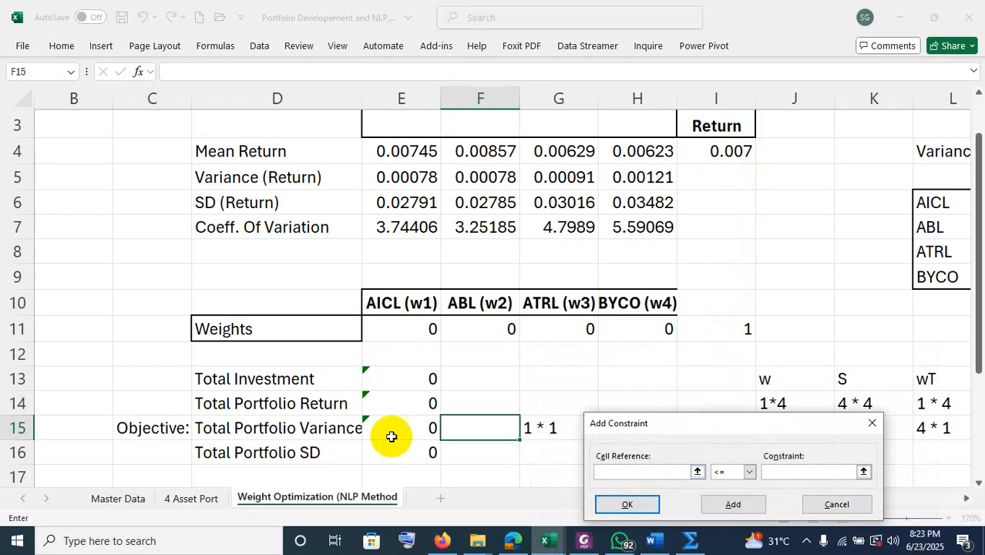
left_click(415, 377)
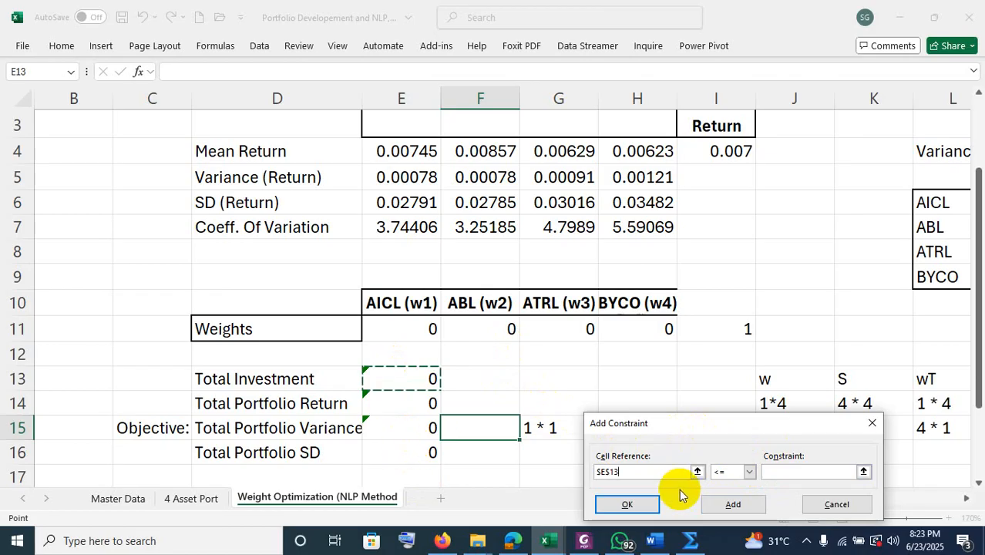
left_click(750, 472)
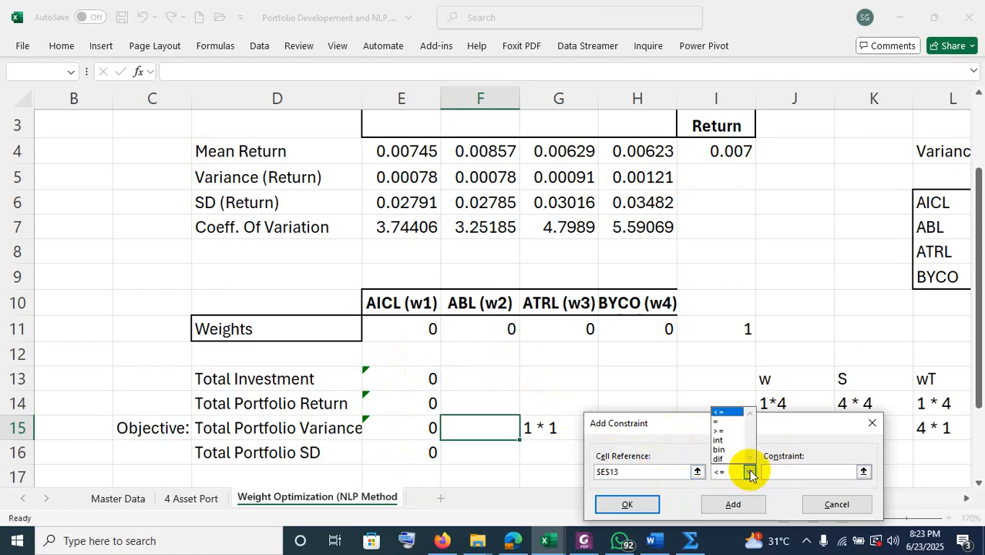
left_click(717, 422)
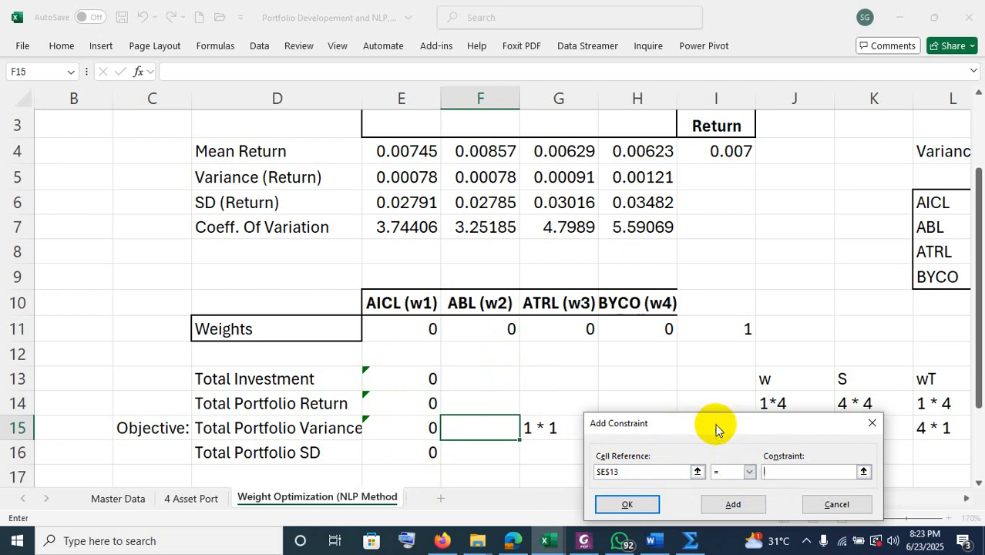
left_click(724, 329)
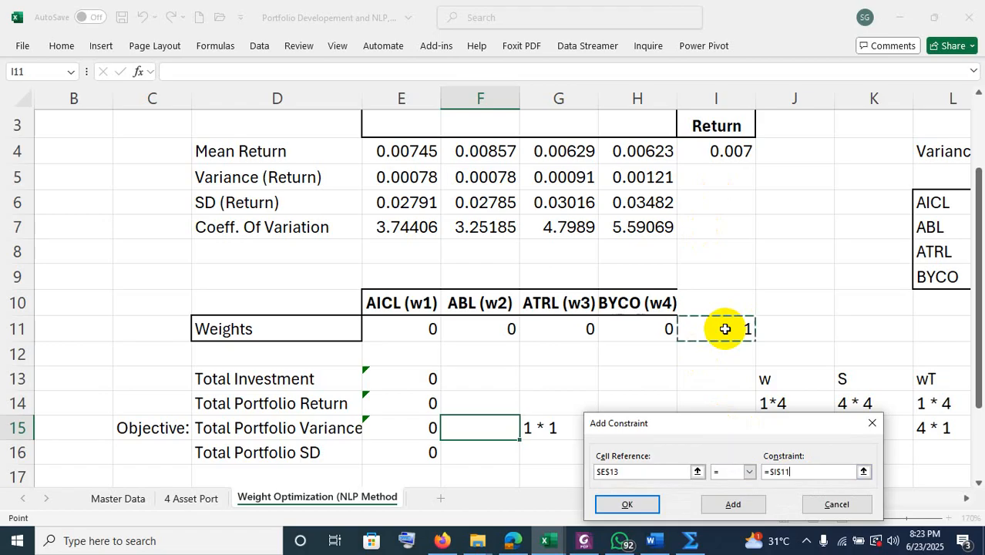
left_click(733, 504)
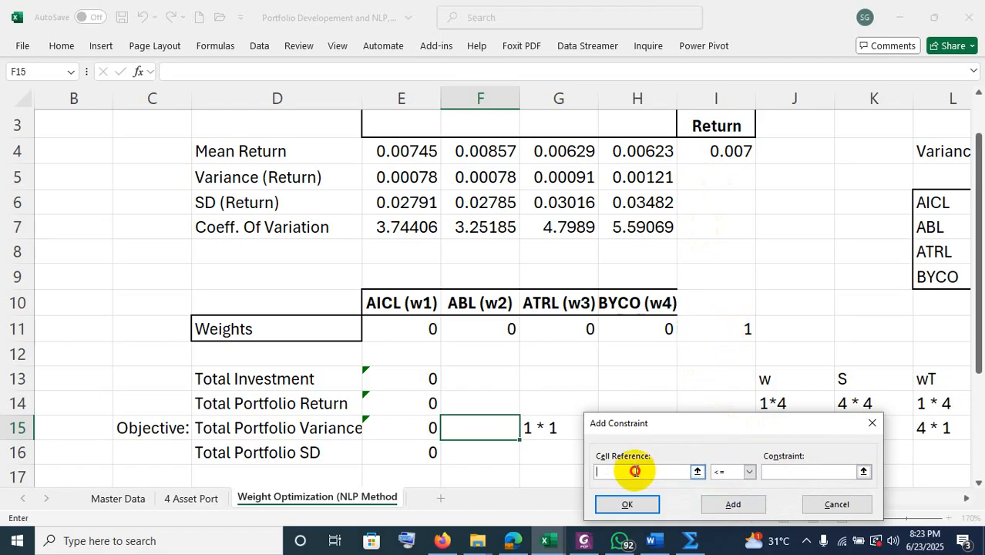
Add a constraint requiring Total Portfolio Return in E14 to be >= I4, and return to the Solver parameters
left_click(408, 405)
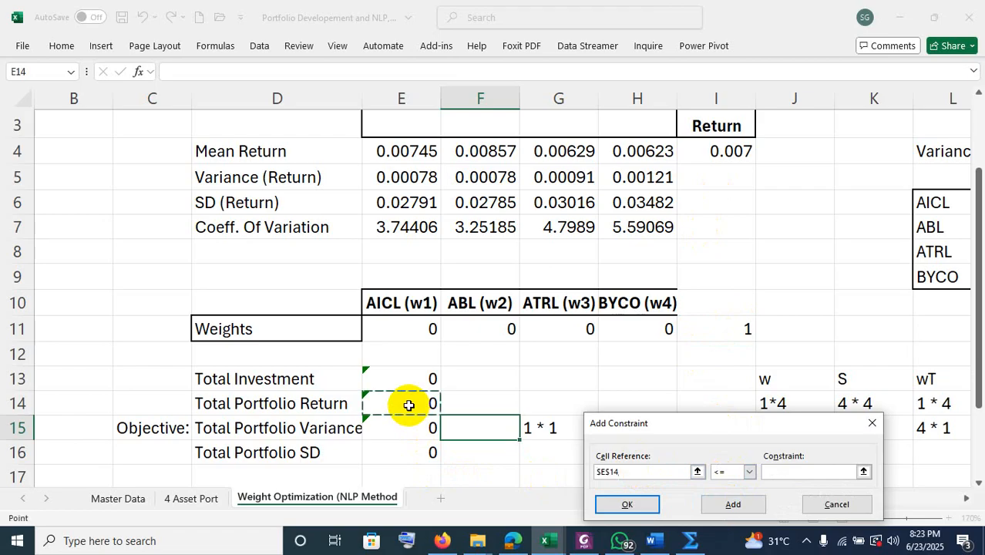
left_click(748, 473)
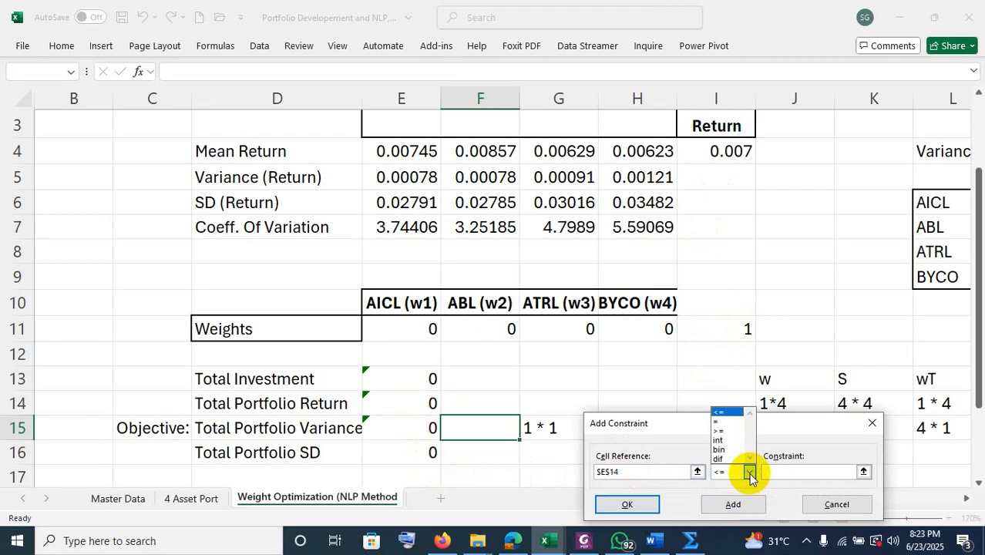
left_click(715, 429)
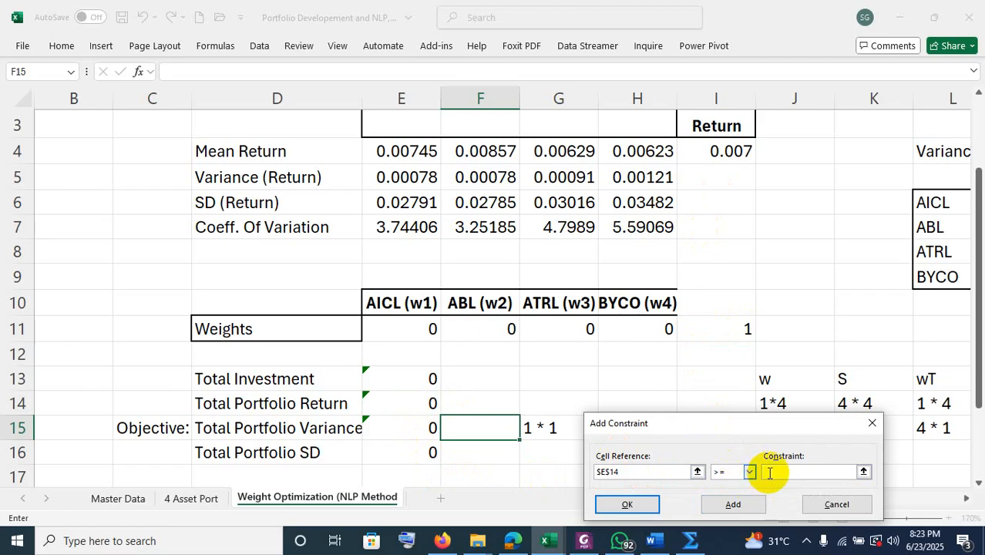
left_click(721, 153)
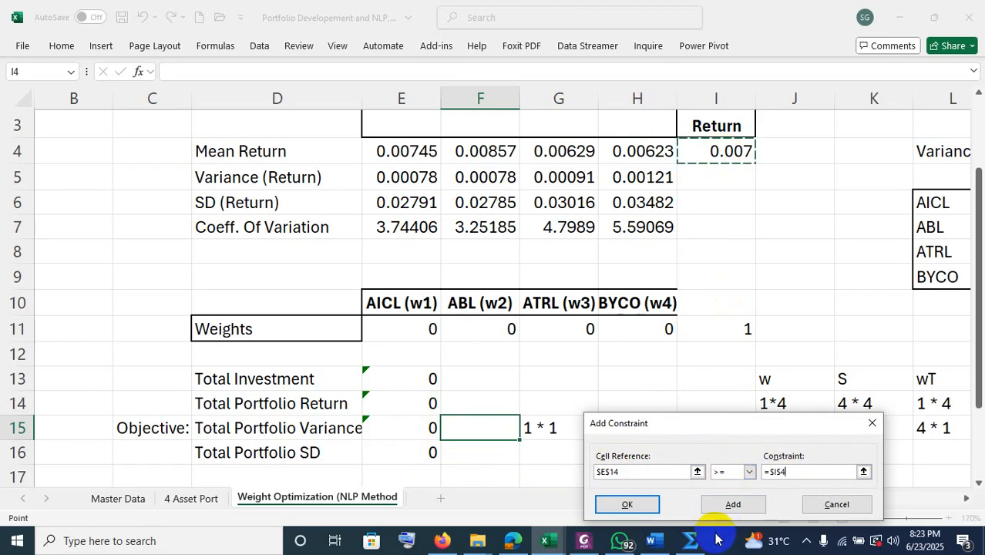
left_click(732, 504)
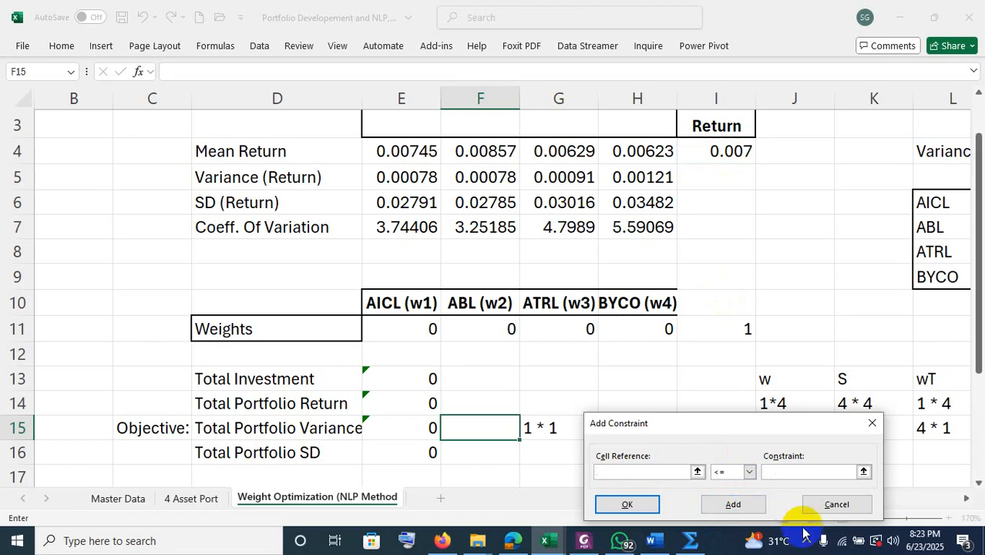
left_click(836, 501)
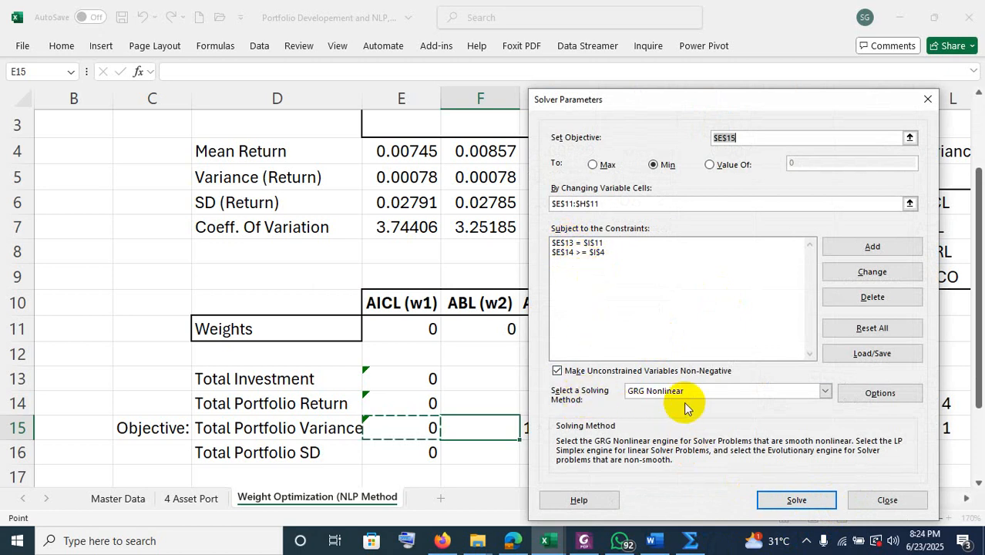
Choose GRG Nonlinear as the solving method and solve the model, moving the results dialog clear of the weights table
left_click(824, 392)
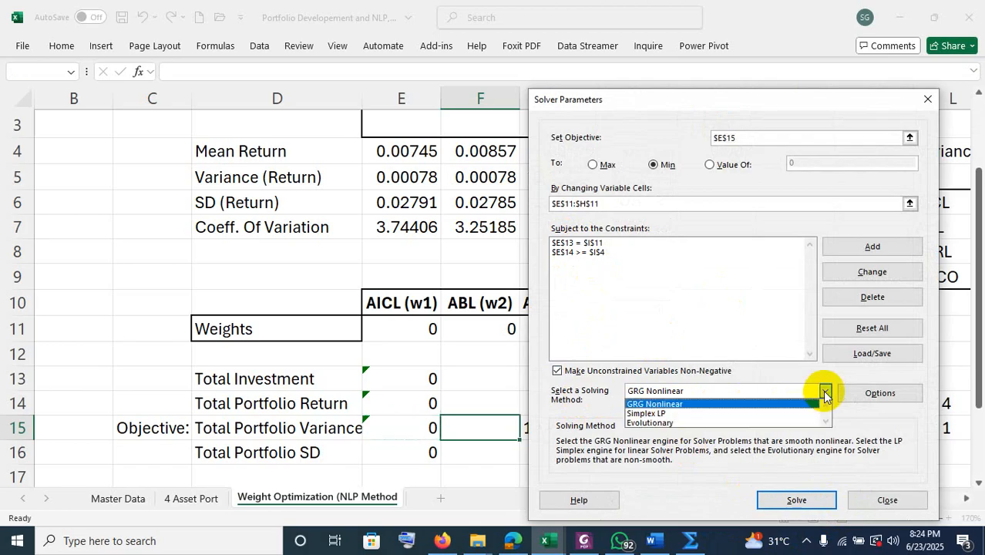
left_click(682, 414)
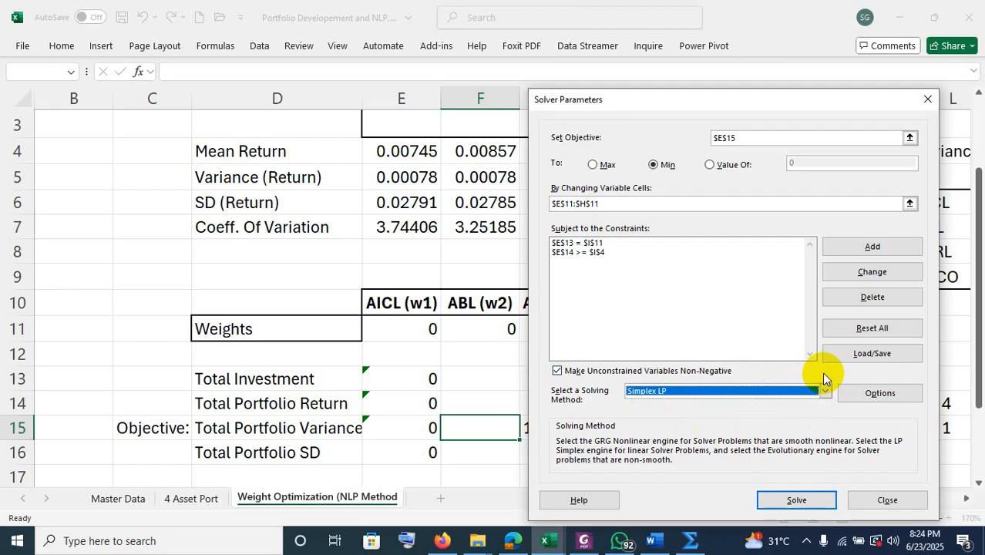
left_click(825, 392)
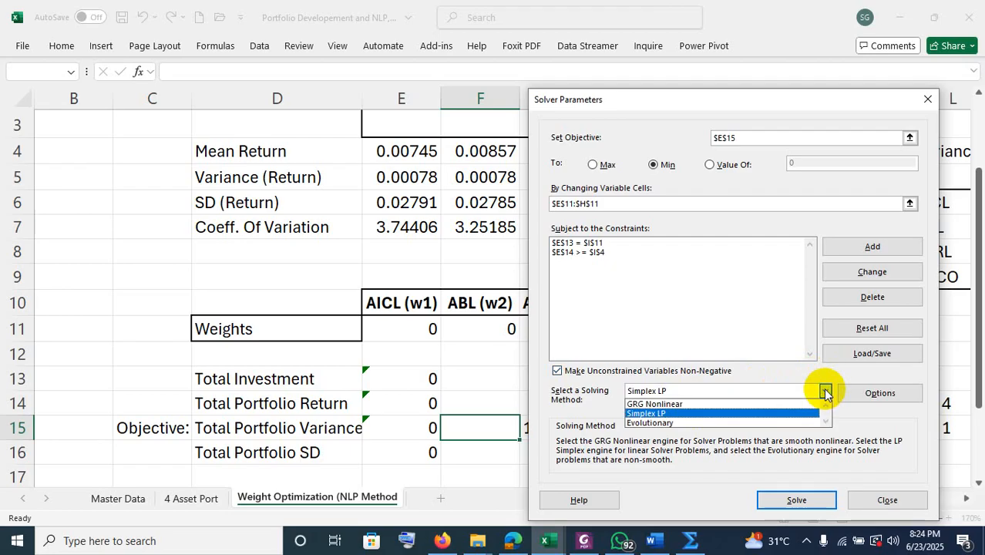
left_click(709, 405)
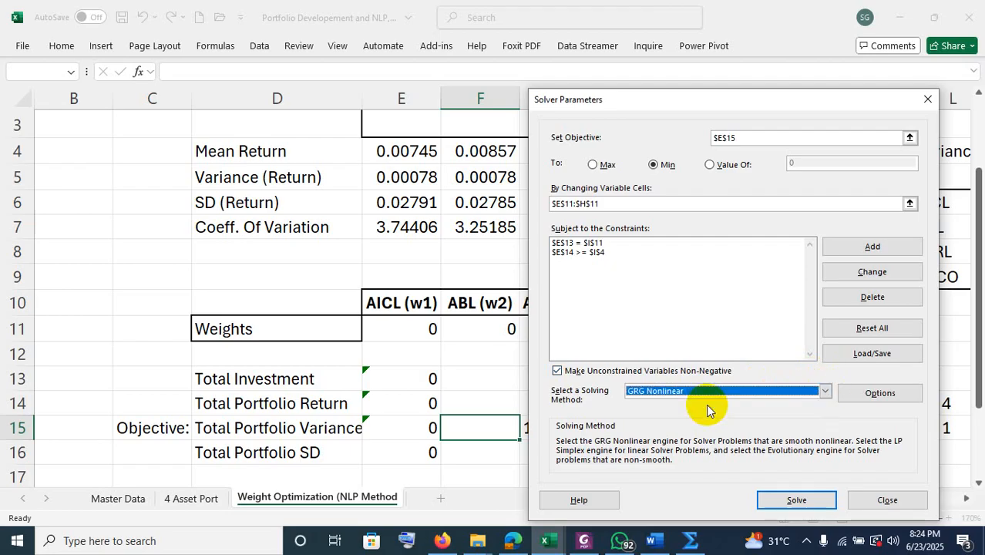
left_click(796, 501)
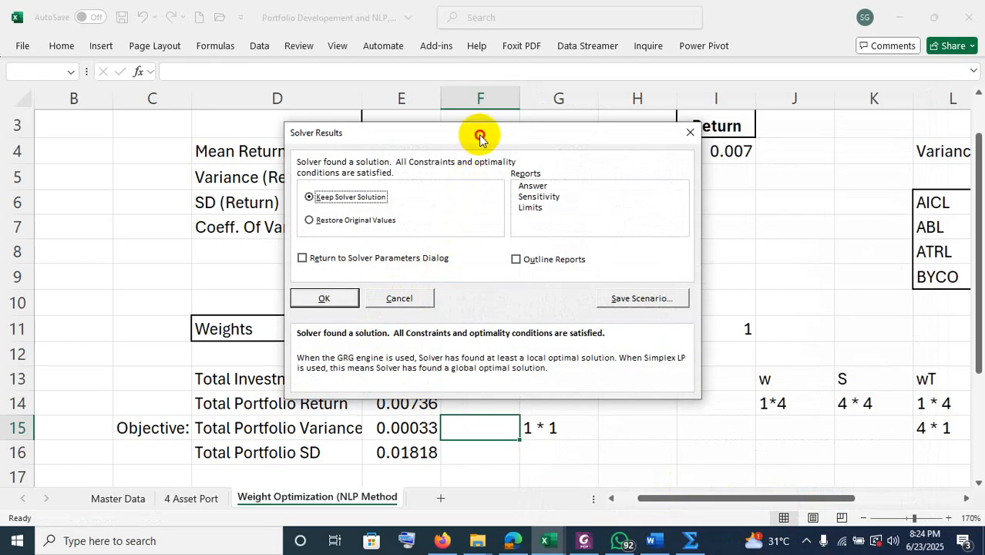
left_click_drag(479, 136, 913, 239)
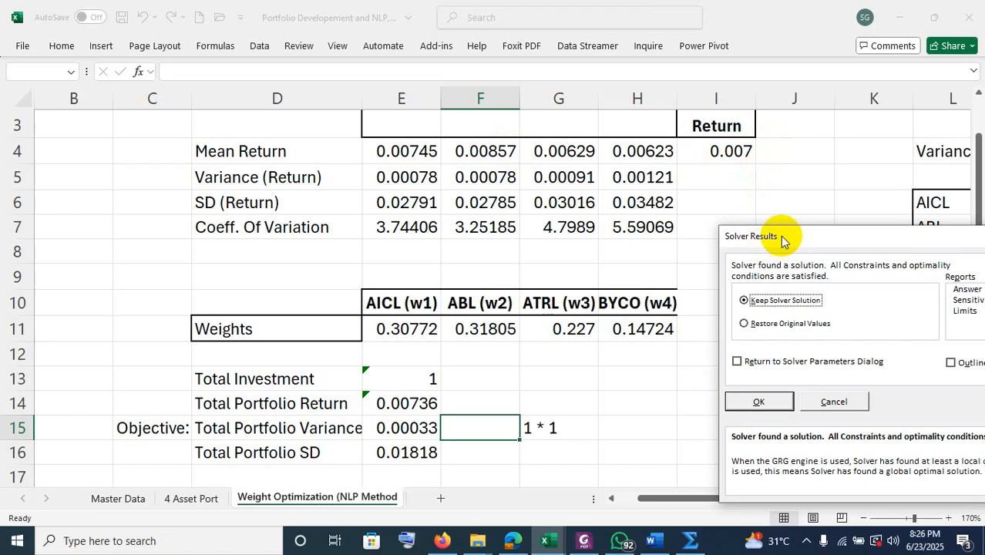
Move the Solver results dialog clear of the weights table to review it, and discard the Solver solution
left_click_drag(777, 235, 631, 95)
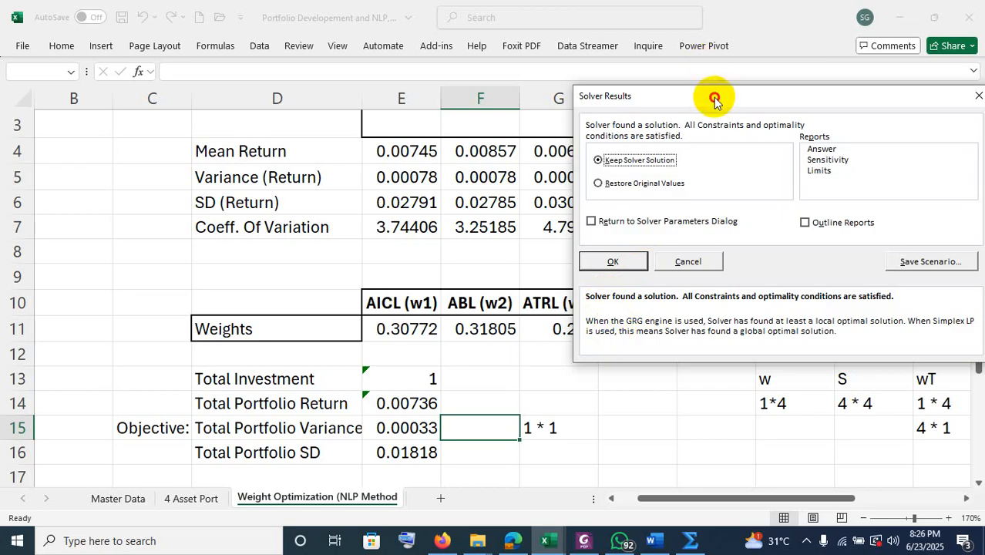
left_click_drag(714, 100, 751, 249)
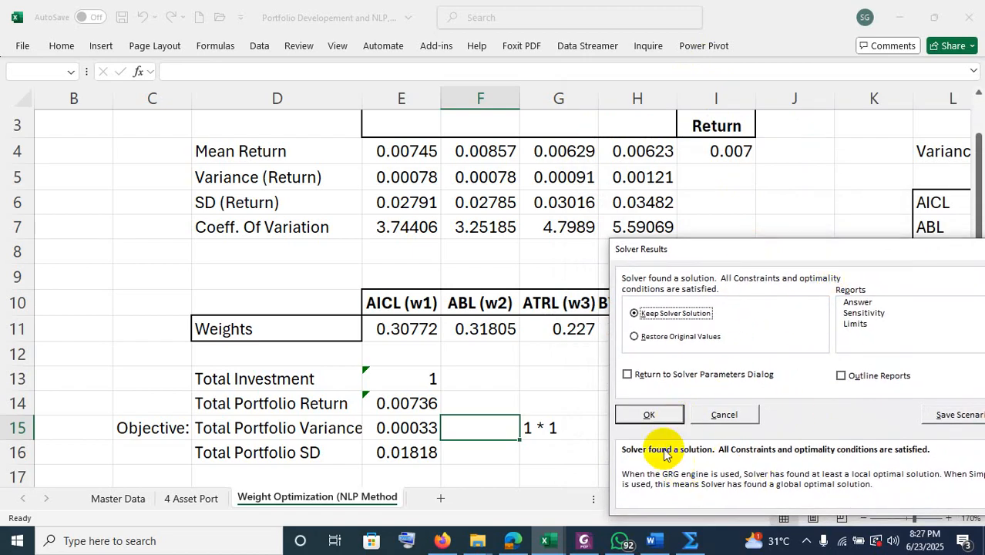
left_click(725, 416)
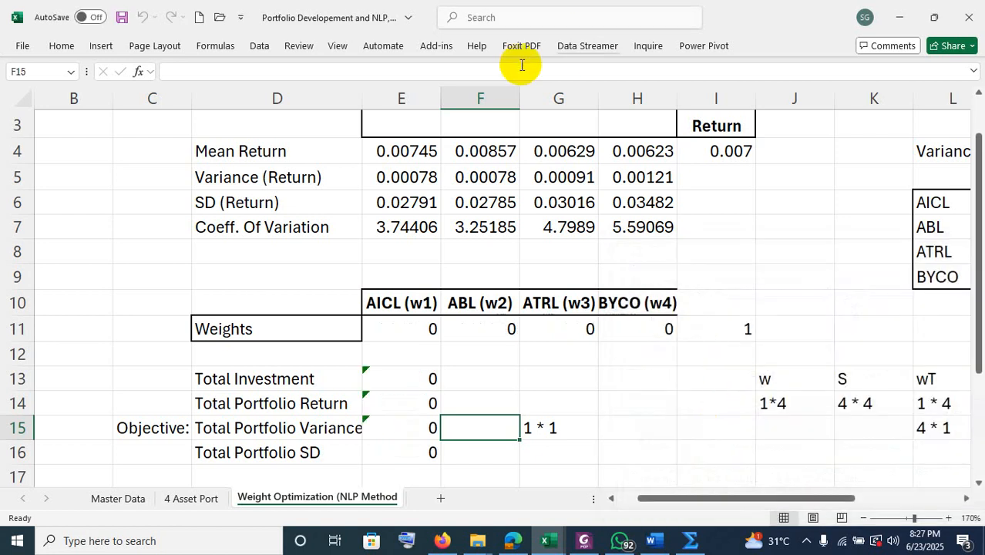
Set the required minimum return in I4 to 0.009
double_click(744, 150)
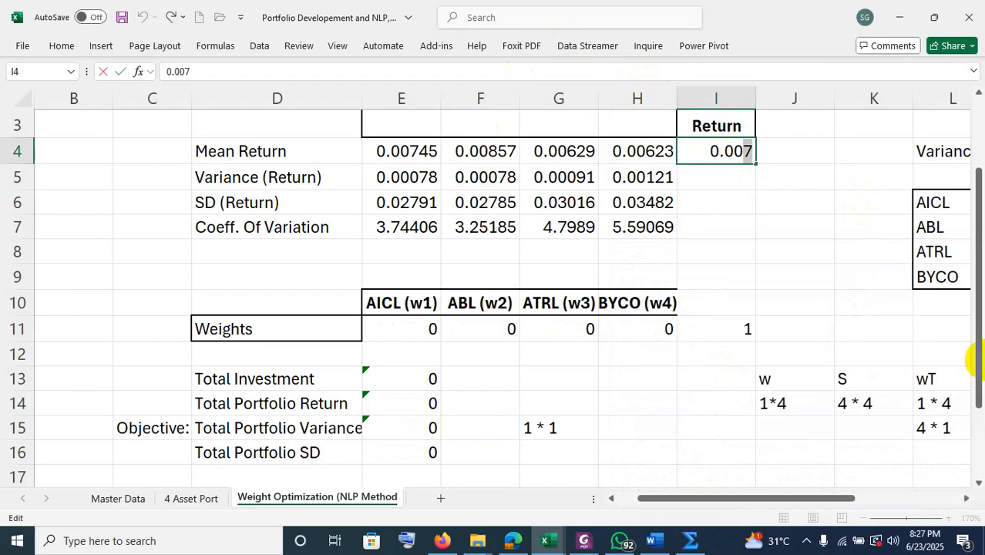
key("Return")
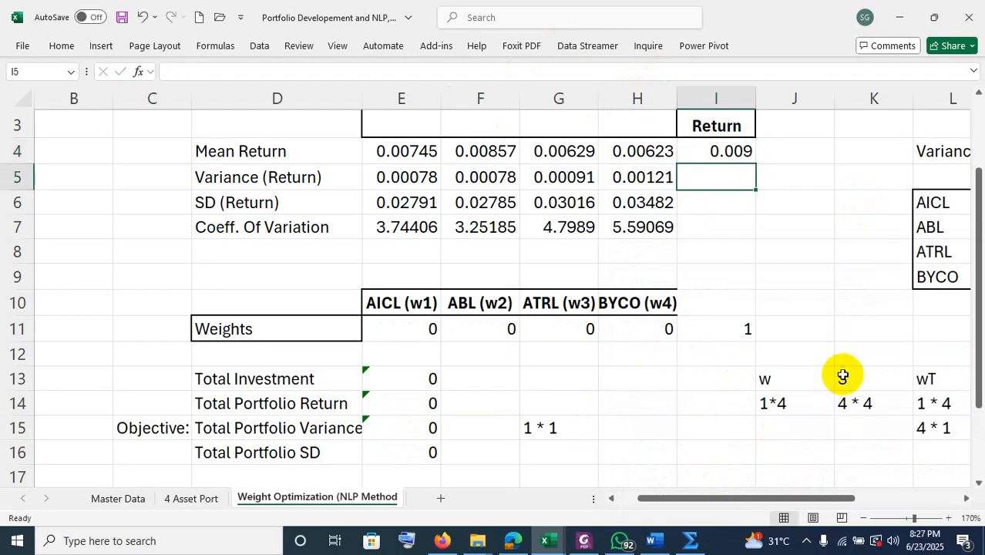
left_click(671, 248)
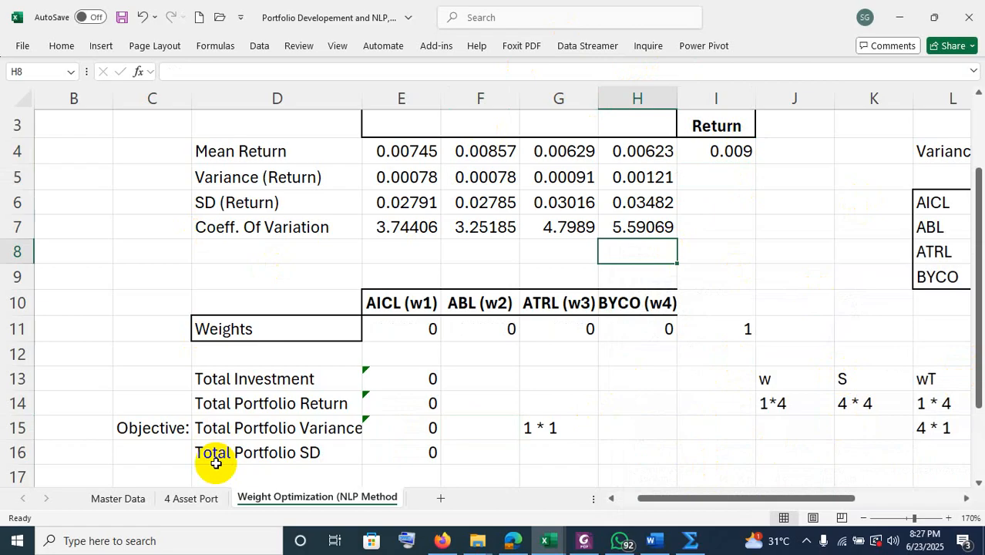
Re-run Solver on the Total Portfolio Variance in E15 with the existing settings, and move the results dialog aside to inspect the weights and totals
left_click(407, 427)
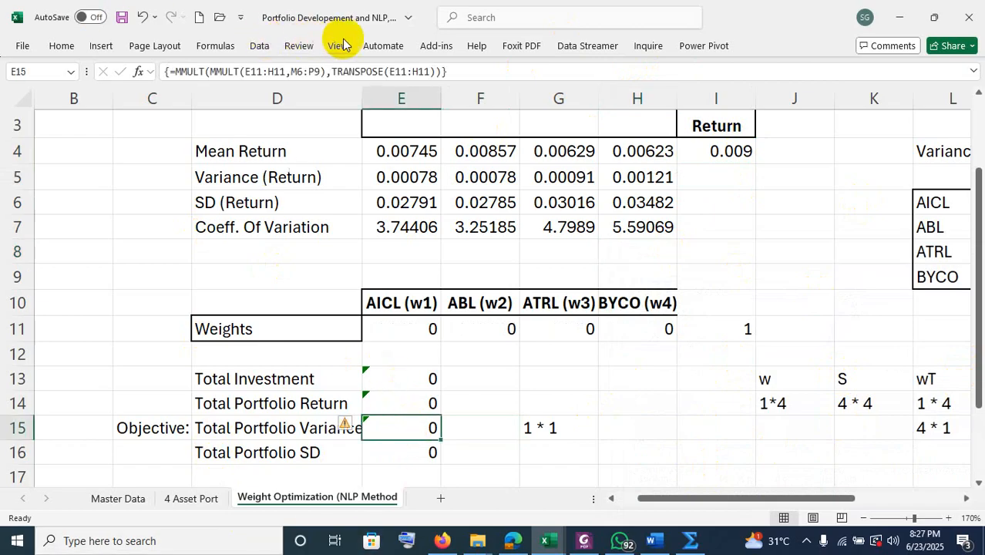
left_click(259, 47)
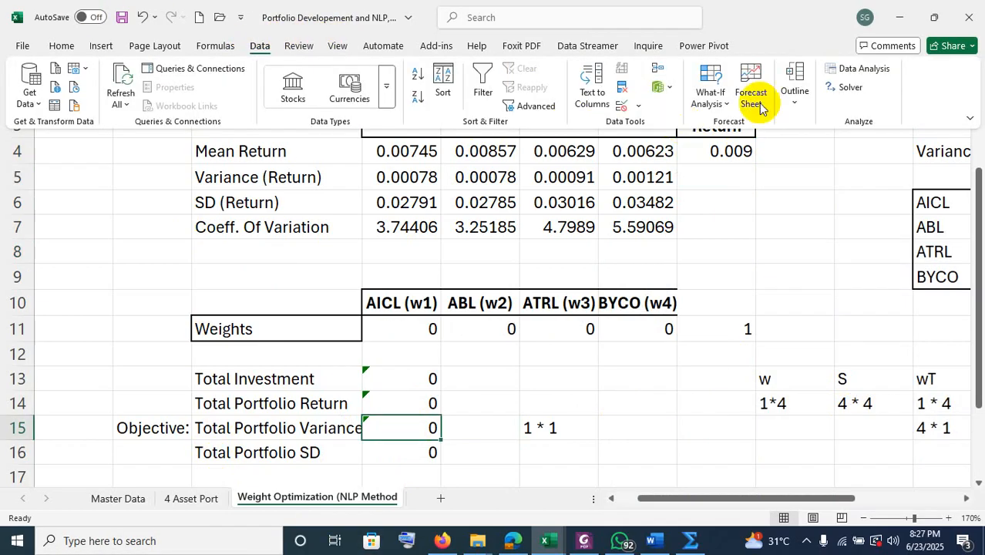
left_click(840, 87)
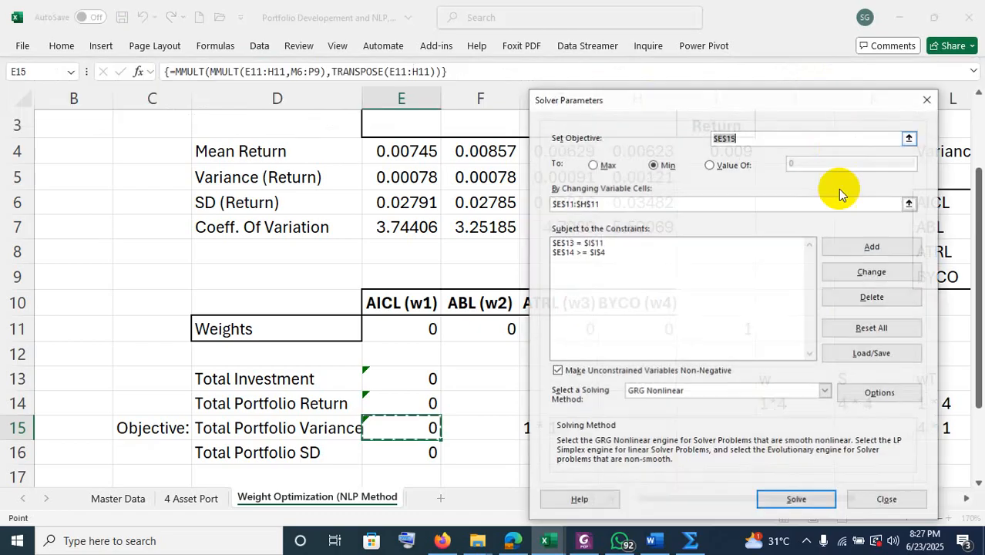
left_click(798, 495)
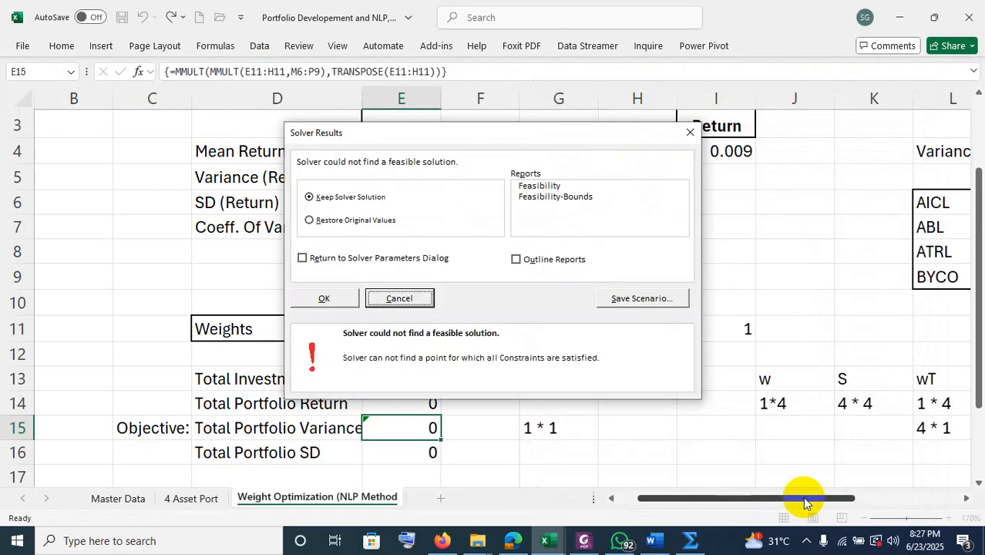
left_click_drag(500, 139, 398, 156)
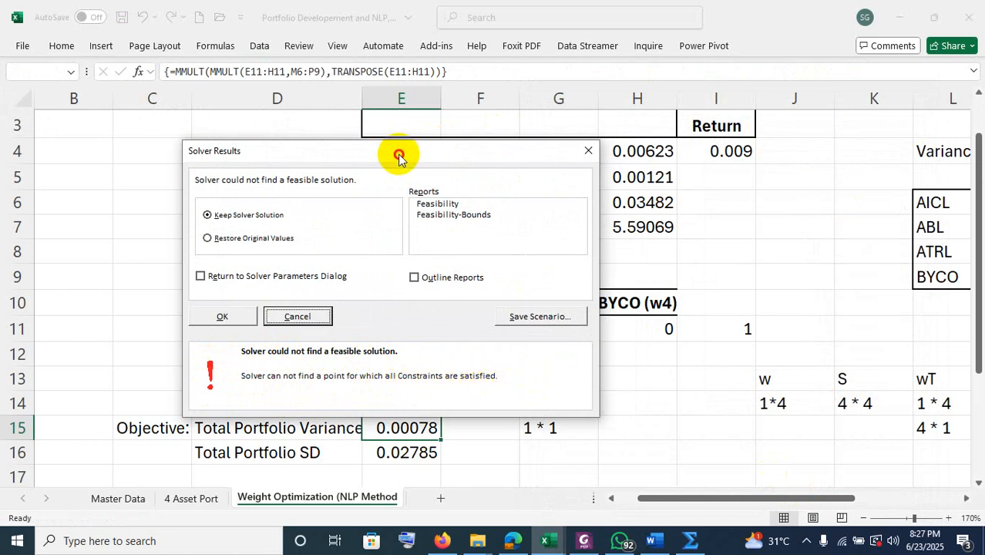
left_click_drag(399, 157, 45, 148)
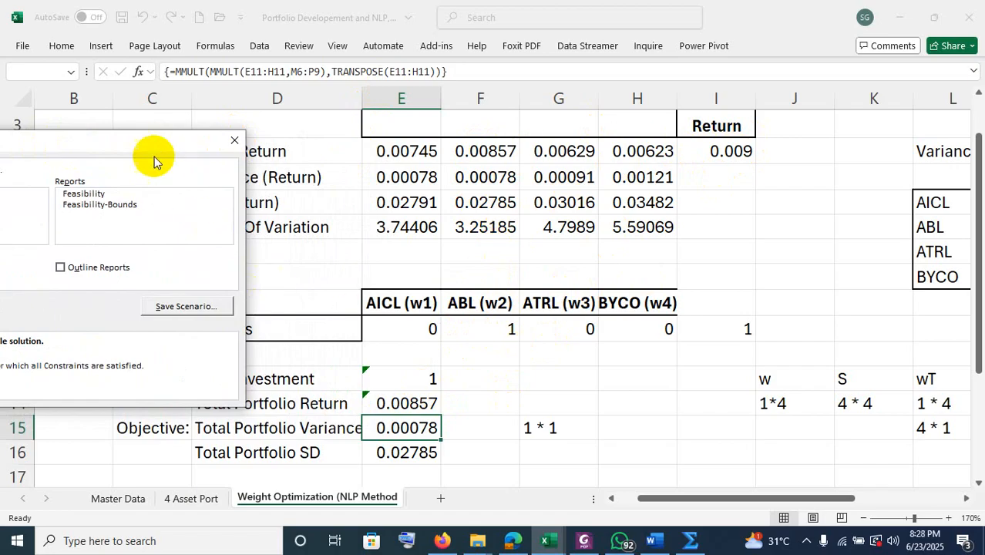
left_click_drag(134, 144, 800, 173)
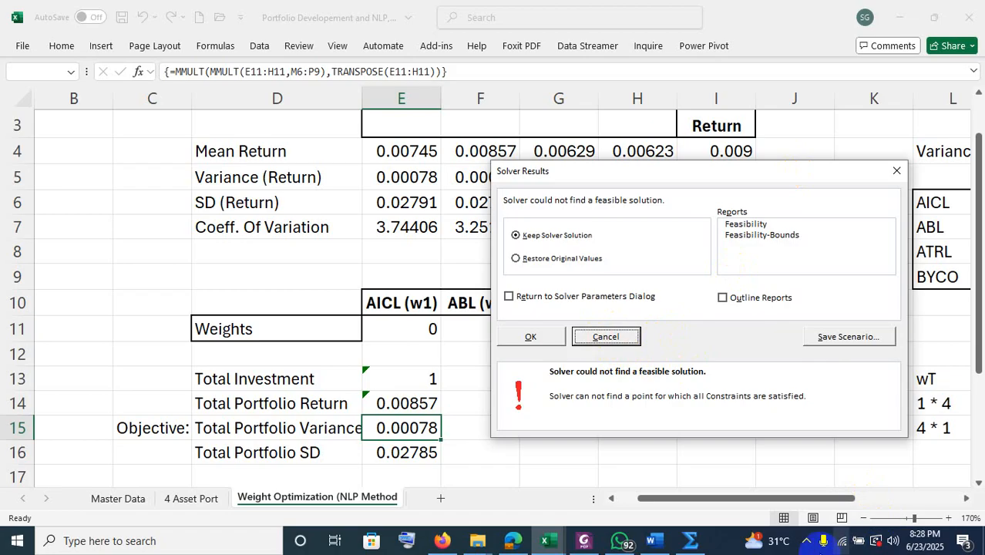
left_click(807, 544)
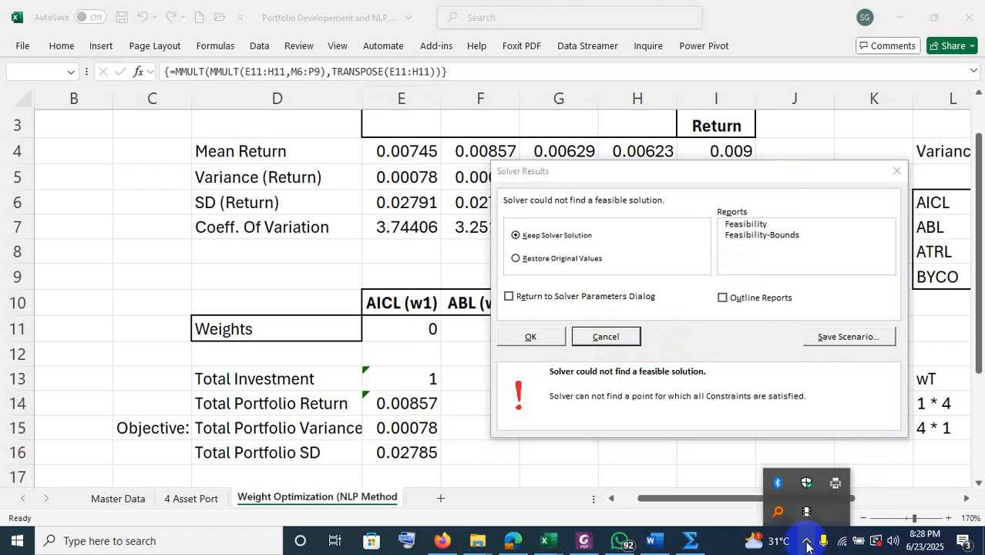